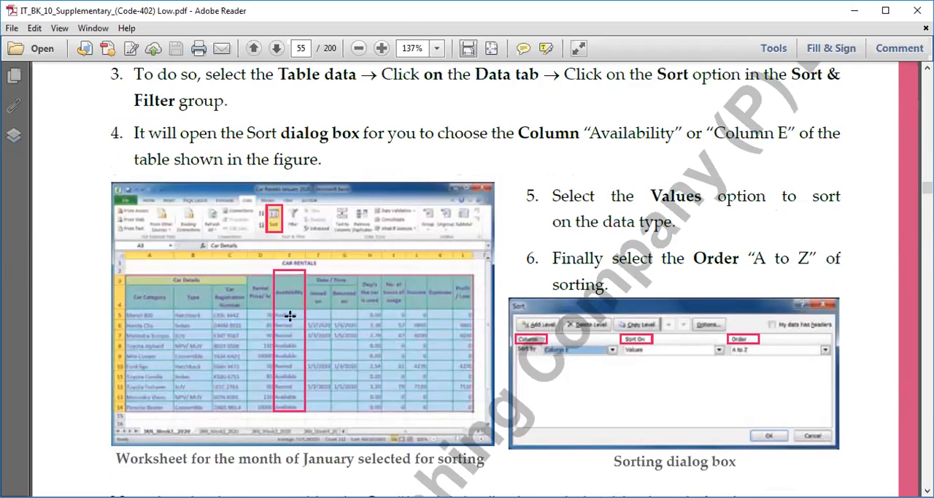
# Read the page 55 instructions for sorting the car rental table A3 to L14 by Availability in ascending order
pyautogui.scroll(-2, 289, 315)
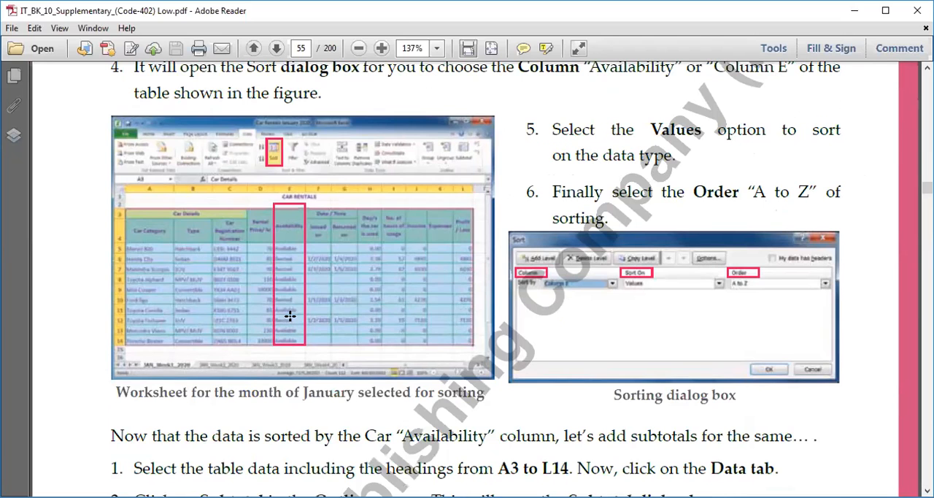
pyautogui.scroll(-3, 289, 351)
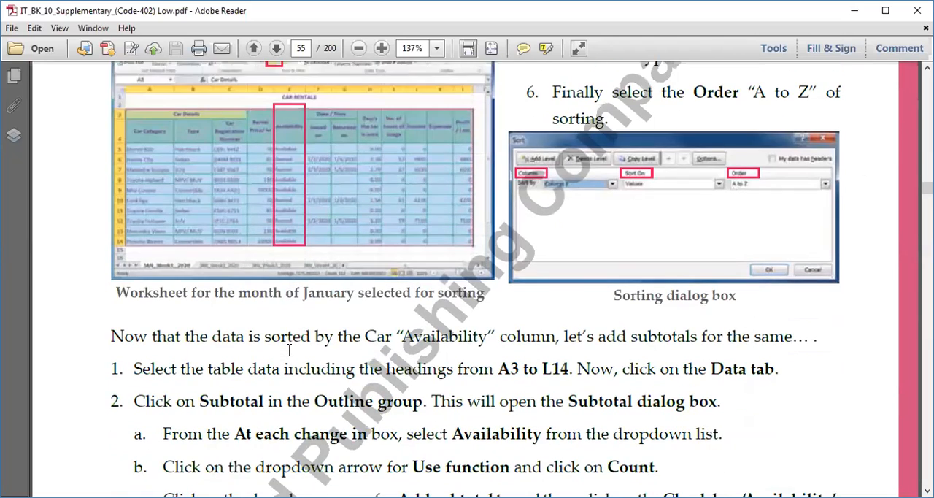
pyautogui.scroll(-1, 289, 350)
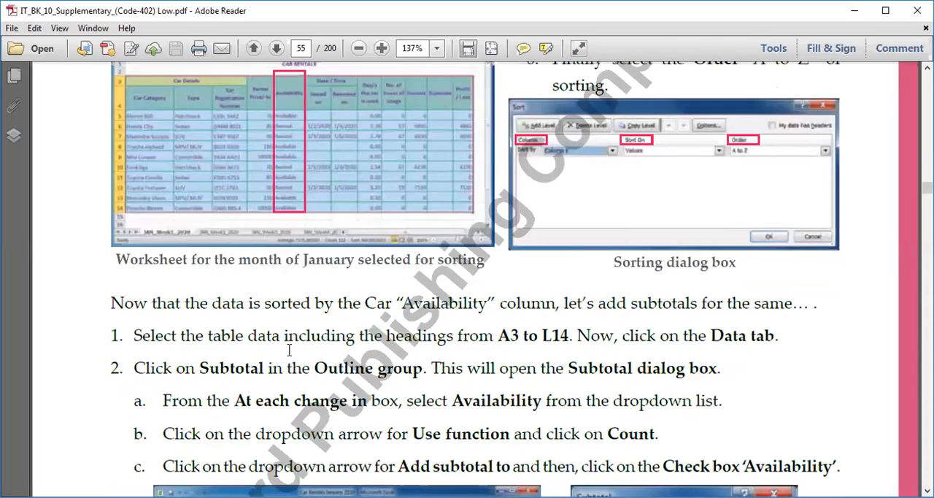
pyautogui.scroll(6, 289, 350)
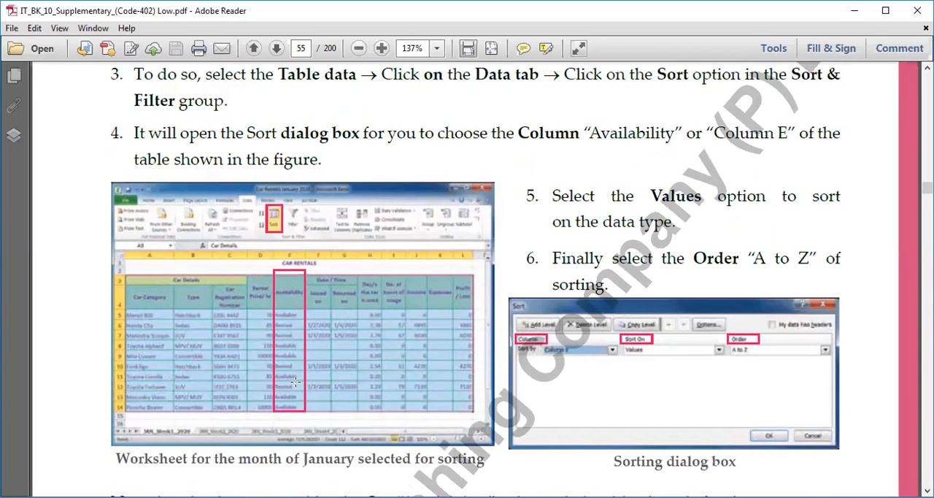
pyautogui.scroll(3, 296, 381)
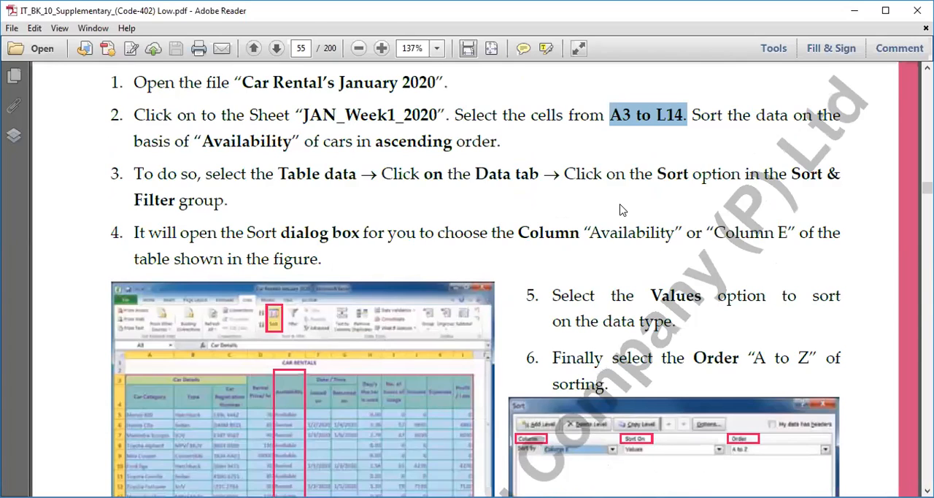
pyautogui.moveTo(281, 172); pyautogui.dragTo(355, 172)
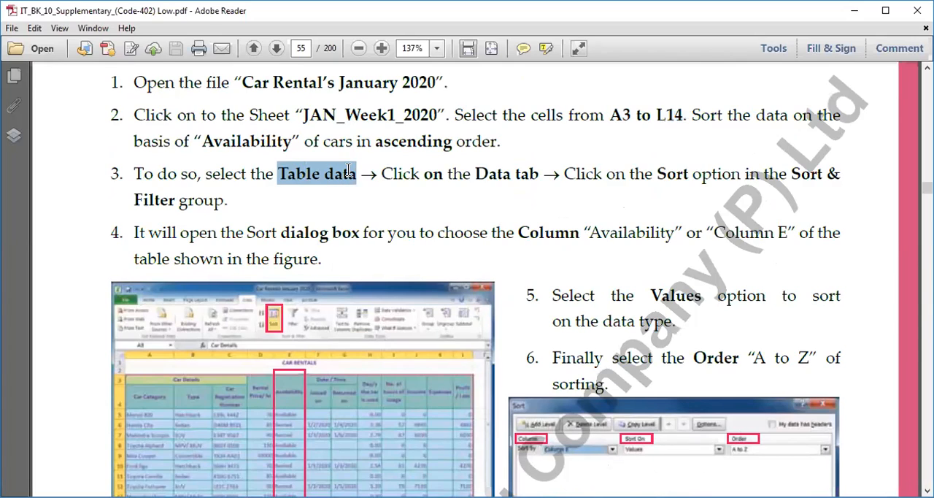
pyautogui.moveTo(476, 173); pyautogui.dragTo(523, 177)
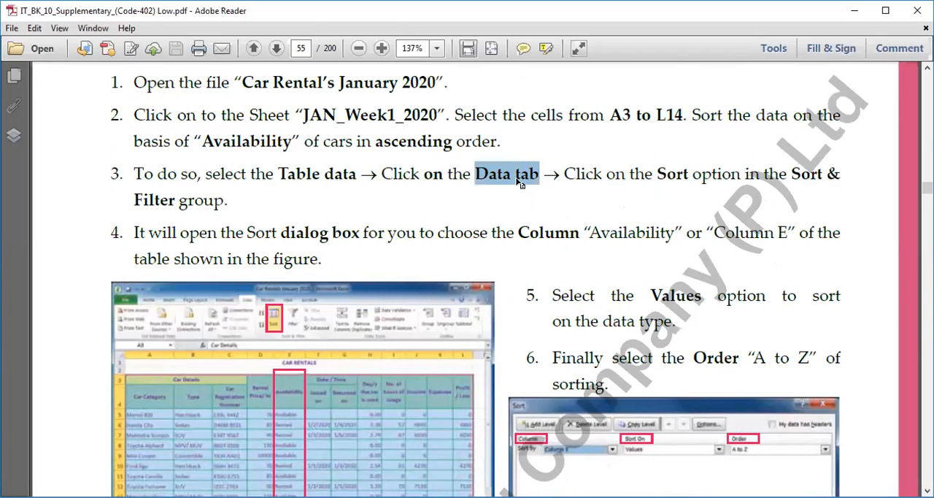
pyautogui.moveTo(654, 173); pyautogui.dragTo(711, 175)
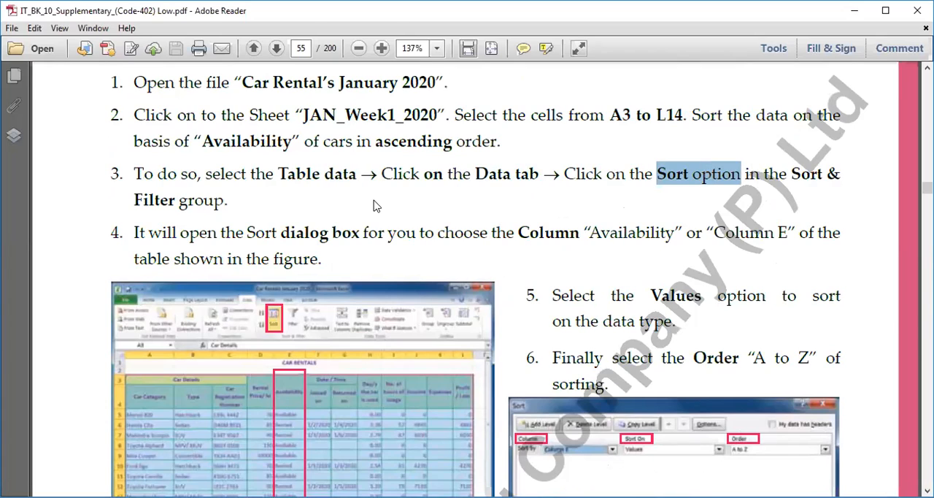
pyautogui.scroll(-2, 393, 209)
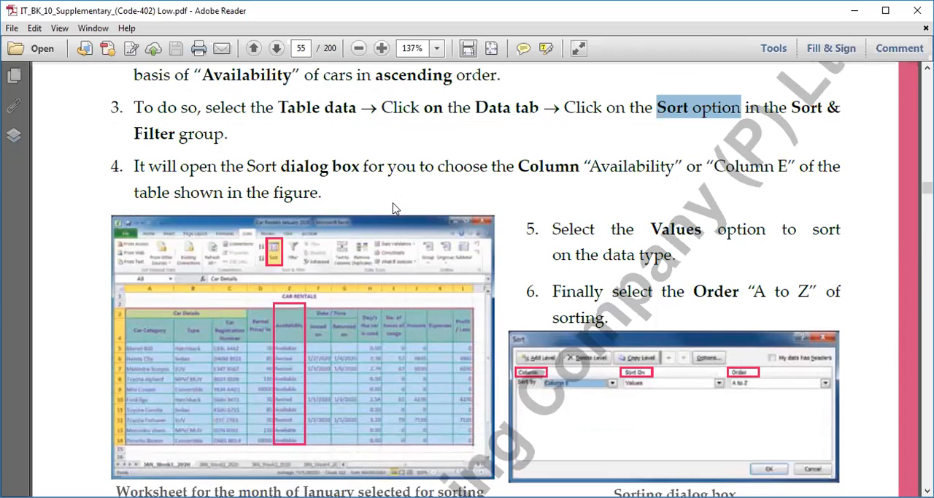
pyautogui.scroll(-3, 538, 241)
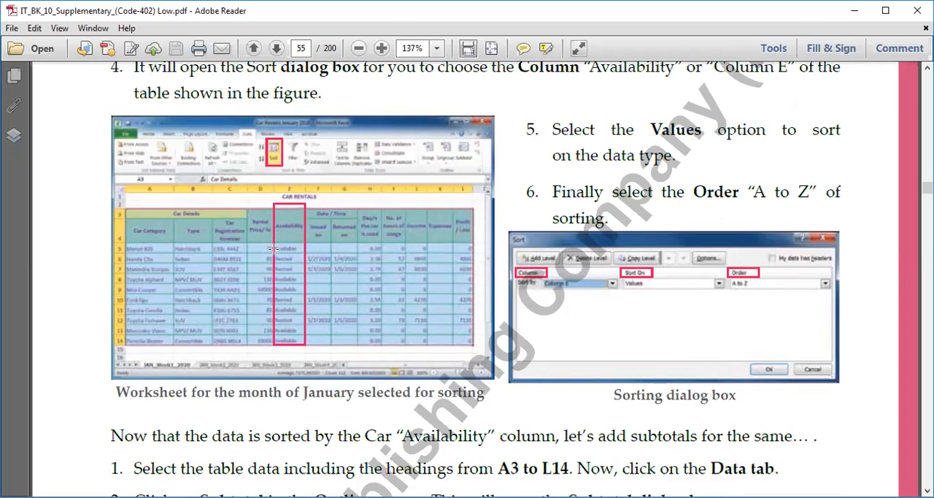
pyautogui.scroll(-1, 253, 281)
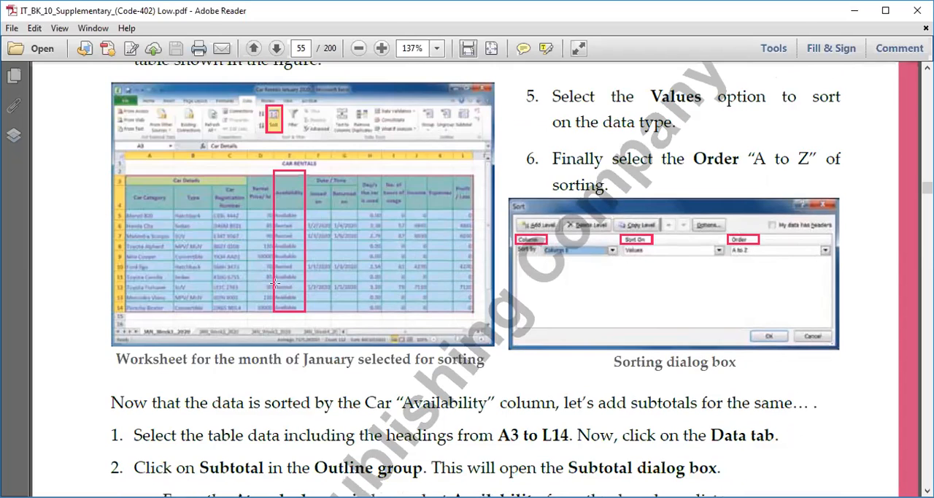
# Read the instructions for adding subtotals to the sorted car data, including the illustrated Subtotal dialog settings
pyautogui.scroll(-3, 290, 263)
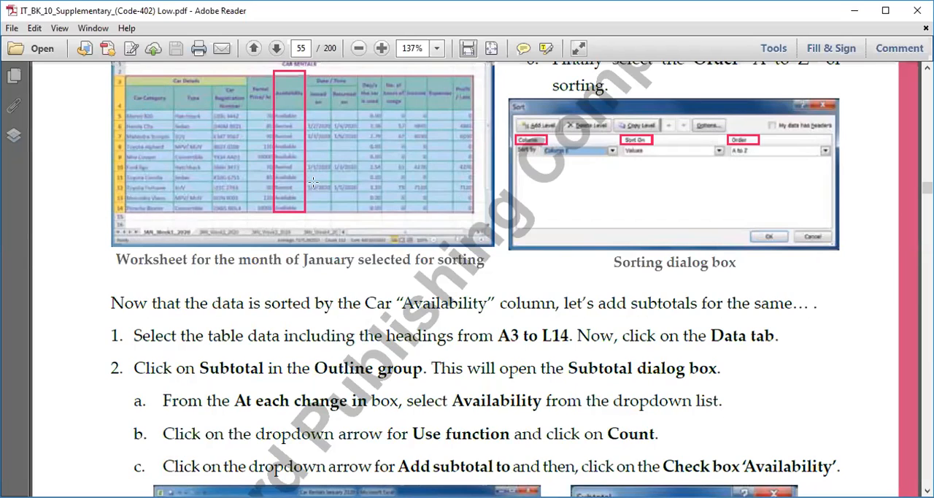
pyautogui.moveTo(705, 334); pyautogui.dragTo(777, 336)
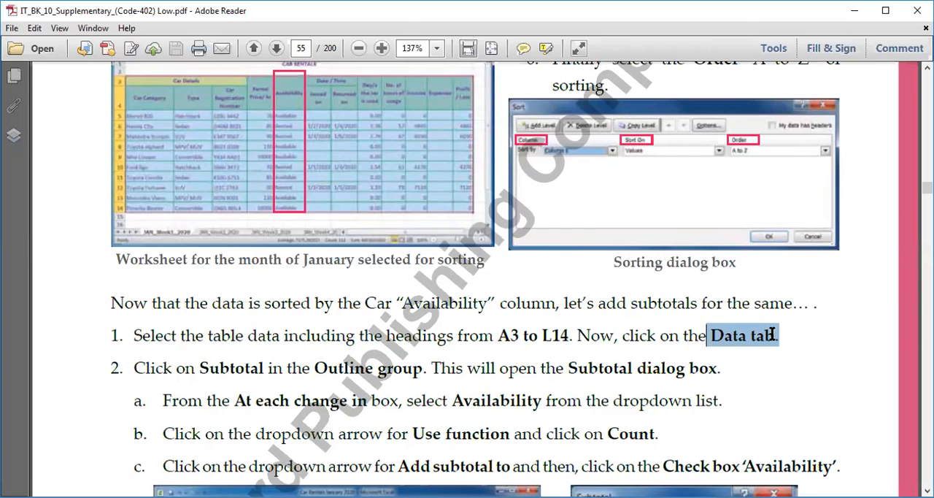
pyautogui.scroll(-4, 486, 323)
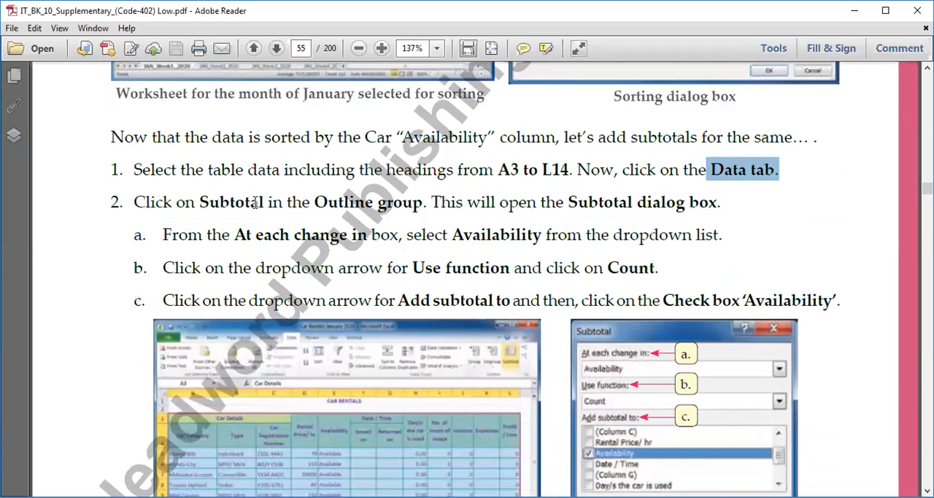
pyautogui.moveTo(202, 202); pyautogui.dragTo(252, 204)
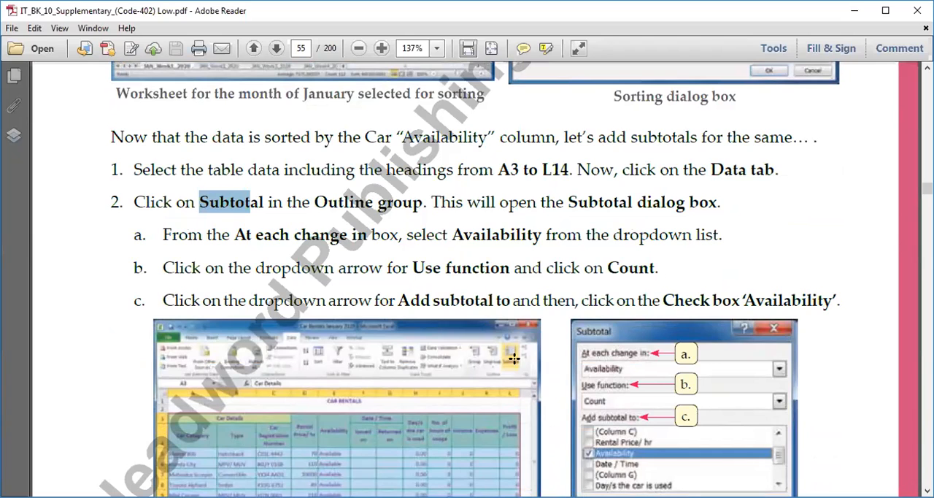
pyautogui.scroll(-3, 642, 338)
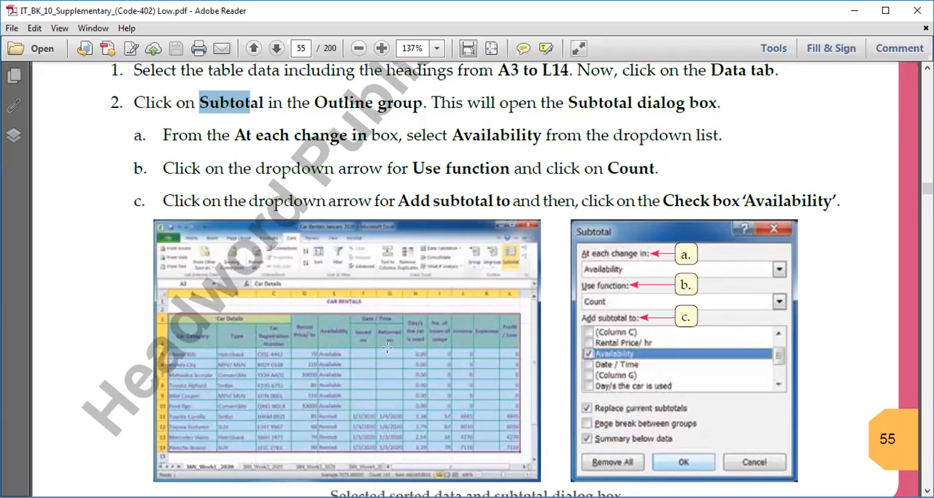
pyautogui.scroll(-3, 387, 347)
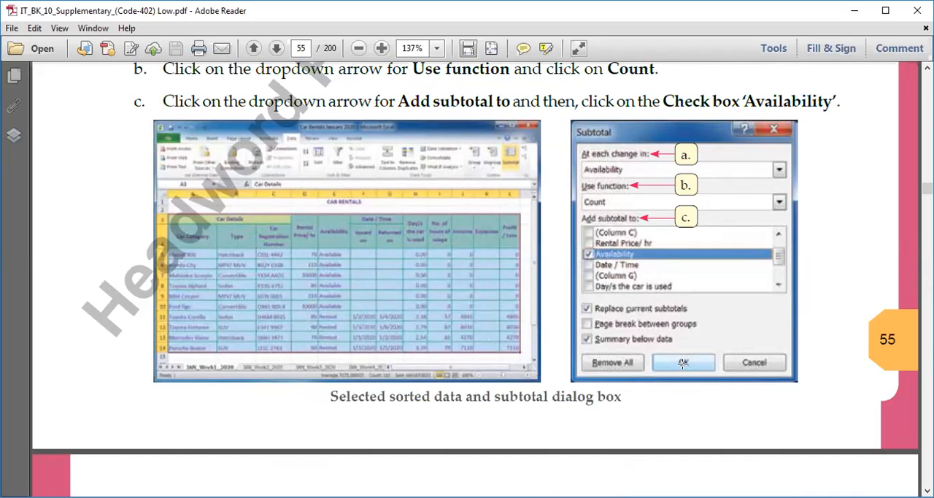
# Examine the subtotaled car rentals worksheet on page 56, comparing it with the Subtotal dialog figure and reading about outline levels
pyautogui.scroll(-5, 421, 229)
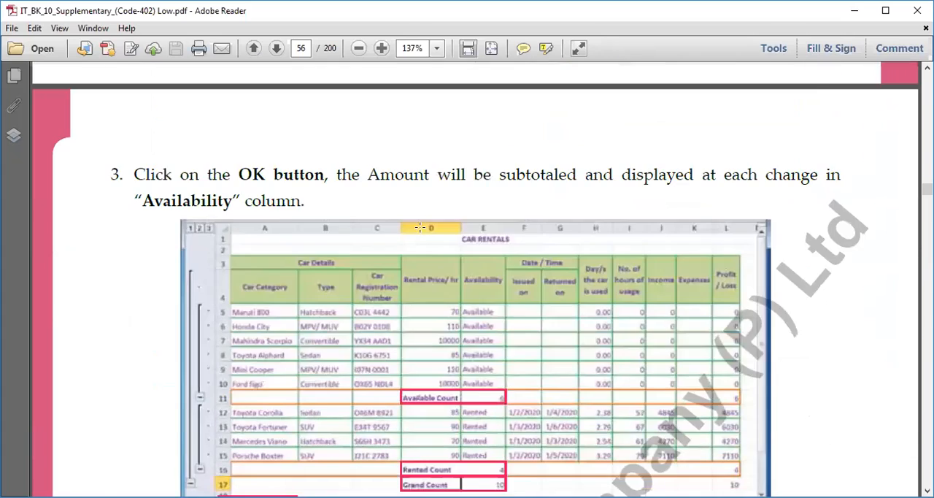
pyautogui.scroll(-4, 421, 228)
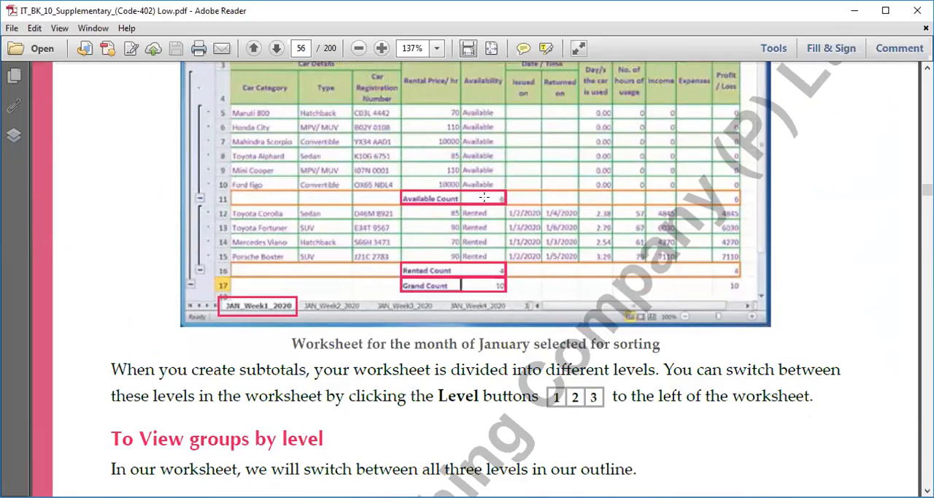
pyautogui.scroll(9, 475, 198)
pyautogui.scroll(-9, 621, 177)
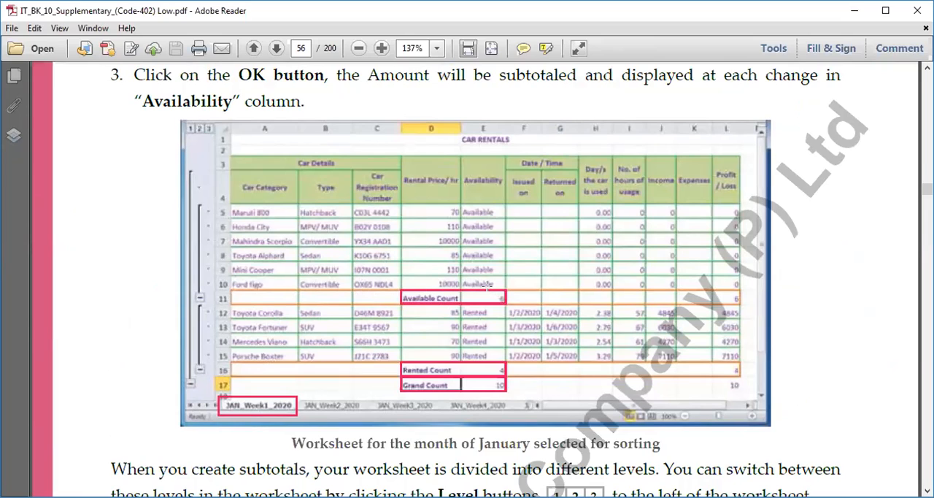
pyautogui.scroll(-2, 489, 292)
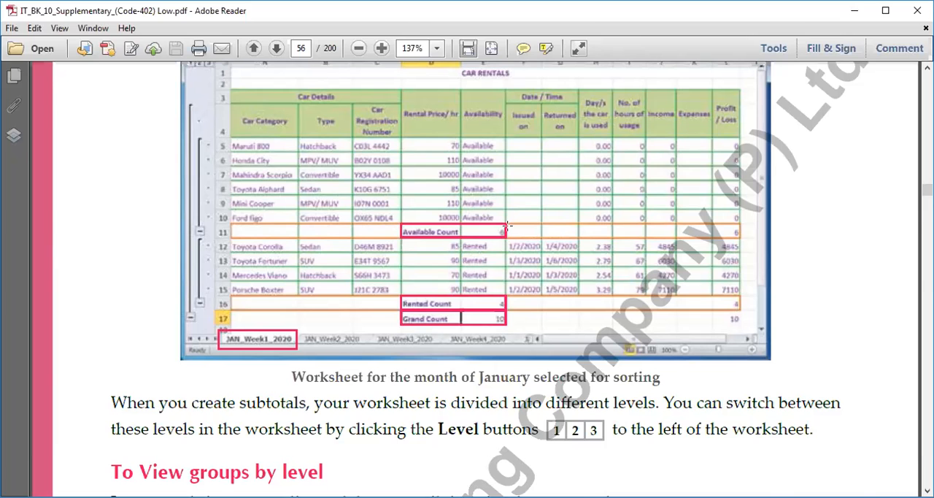
pyautogui.scroll(10, 507, 226)
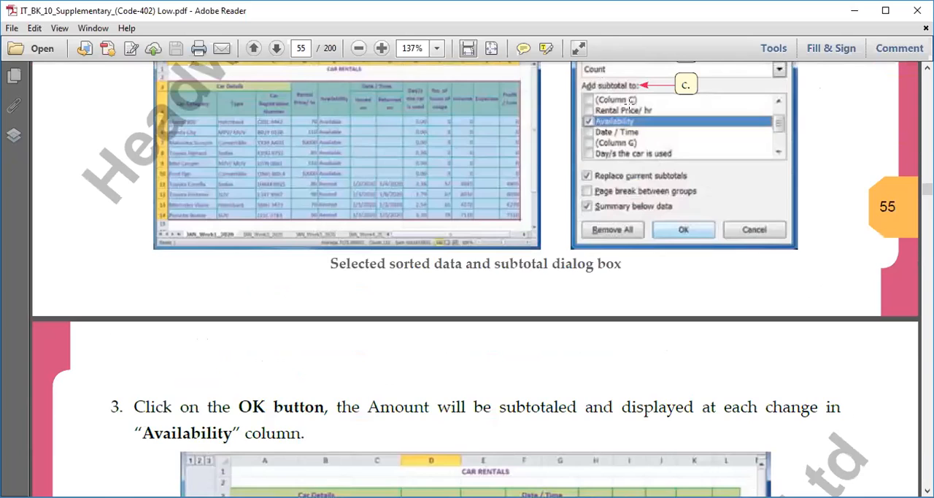
pyautogui.scroll(3, 629, 103)
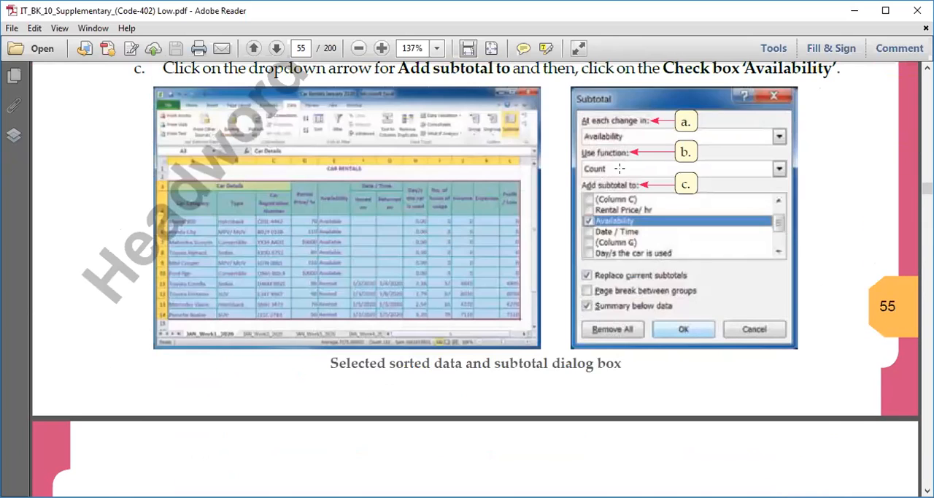
pyautogui.scroll(-14, 485, 202)
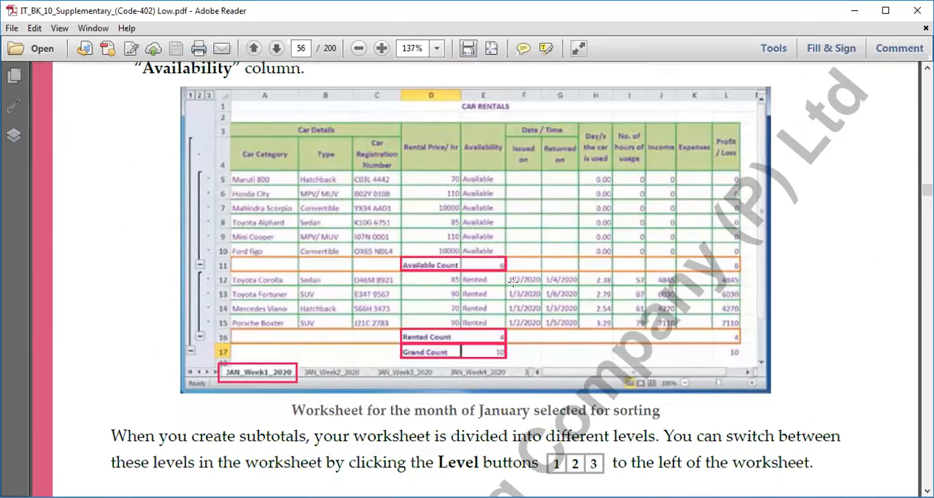
pyautogui.scroll(-1, 514, 279)
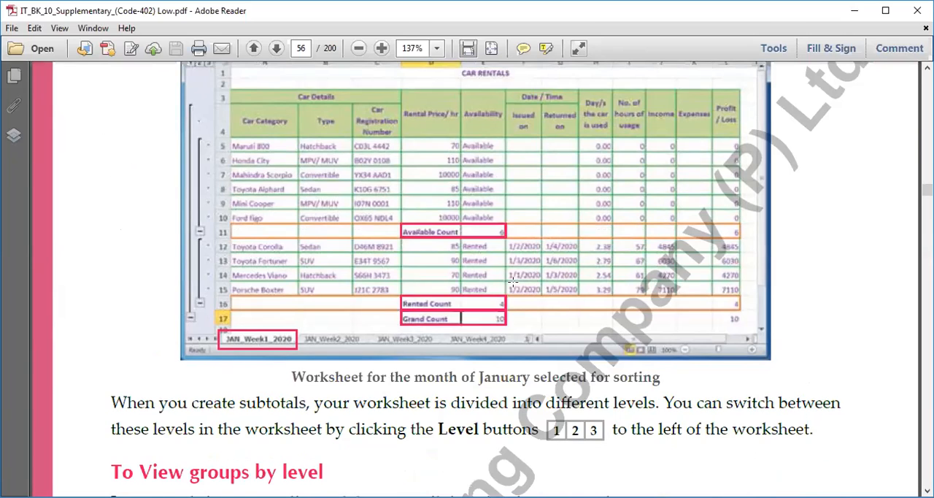
pyautogui.scroll(-3, 513, 279)
pyautogui.scroll(-6, 499, 254)
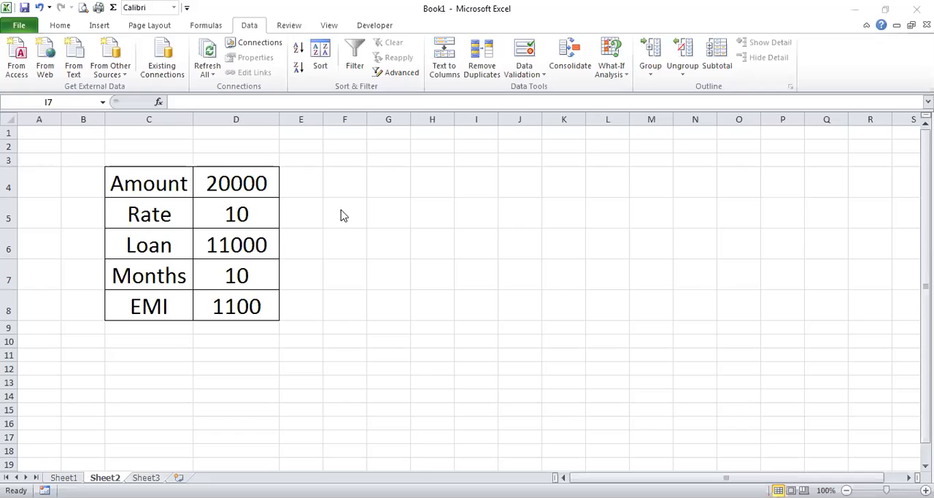
# Switch to Excel and custom sort the Name and Cost table in D2:E8 on Sheet1 by Cost, Smallest to Largest
pyautogui.click(192, 192)
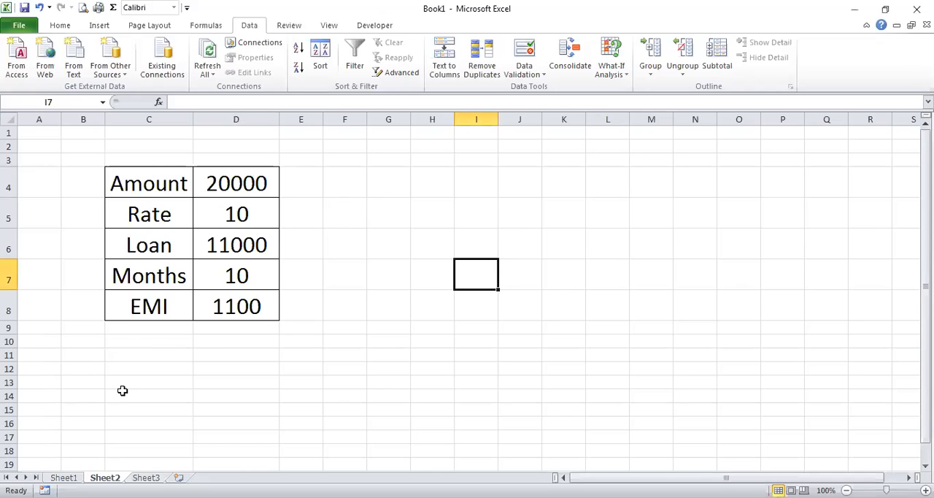
pyautogui.moveTo(183, 173); pyautogui.dragTo(244, 357)
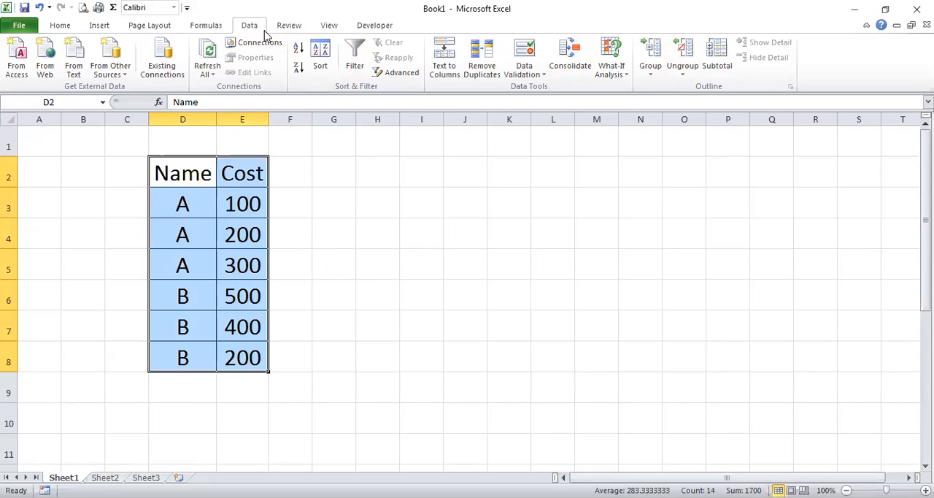
pyautogui.click(61, 28)
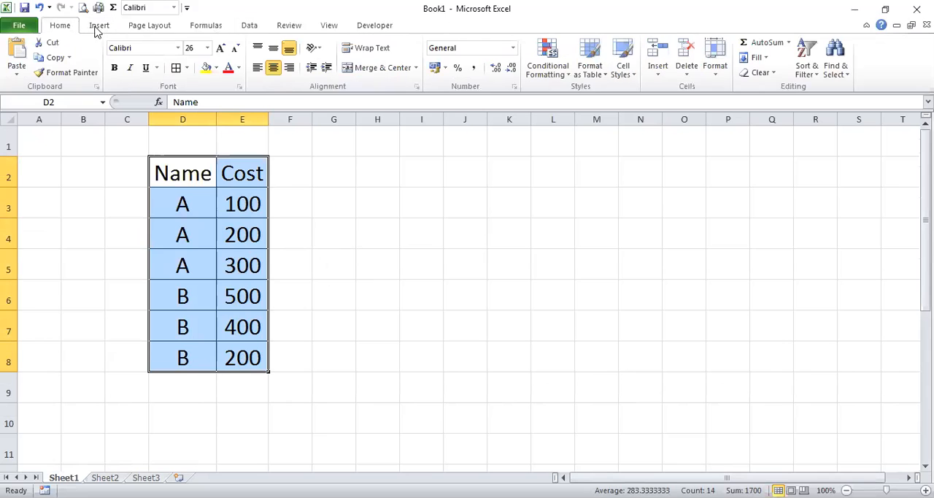
pyautogui.click(818, 80)
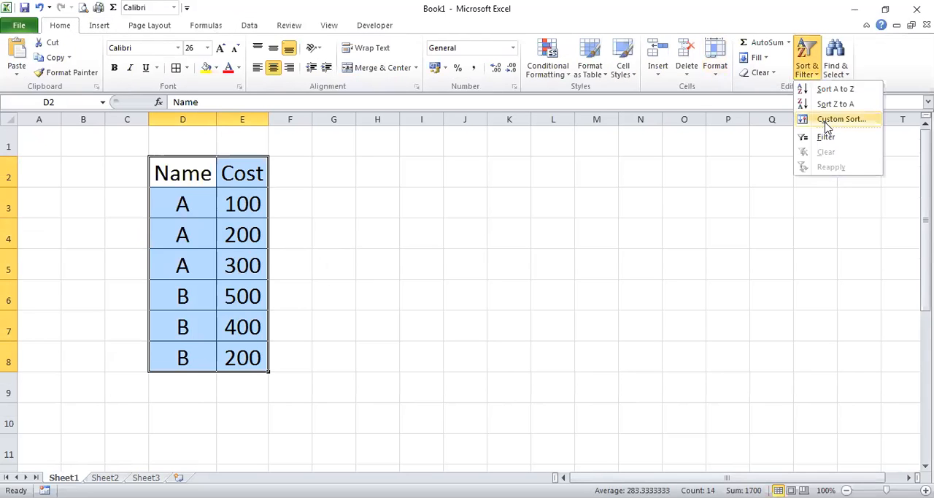
pyautogui.click(827, 128)
pyautogui.click(537, 202)
pyautogui.click(523, 229)
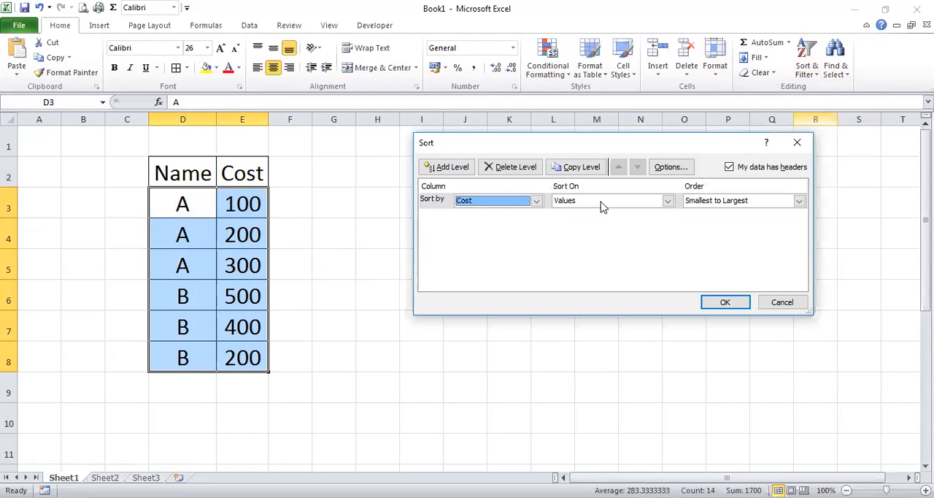
pyautogui.click(724, 302)
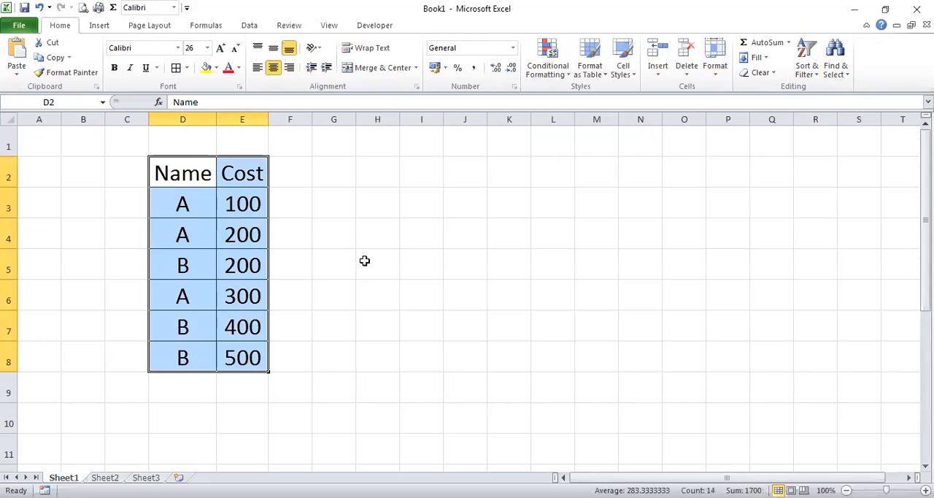
# Add Sum subtotals for Cost at each change in Name to the table in D2:E8
pyautogui.click(365, 261)
pyautogui.moveTo(189, 175); pyautogui.dragTo(236, 361)
pyautogui.click(252, 27)
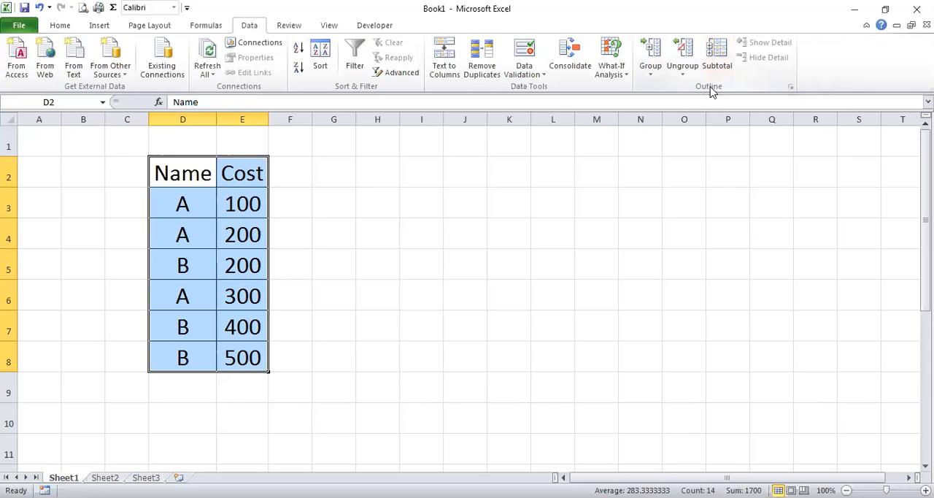
pyautogui.click(722, 64)
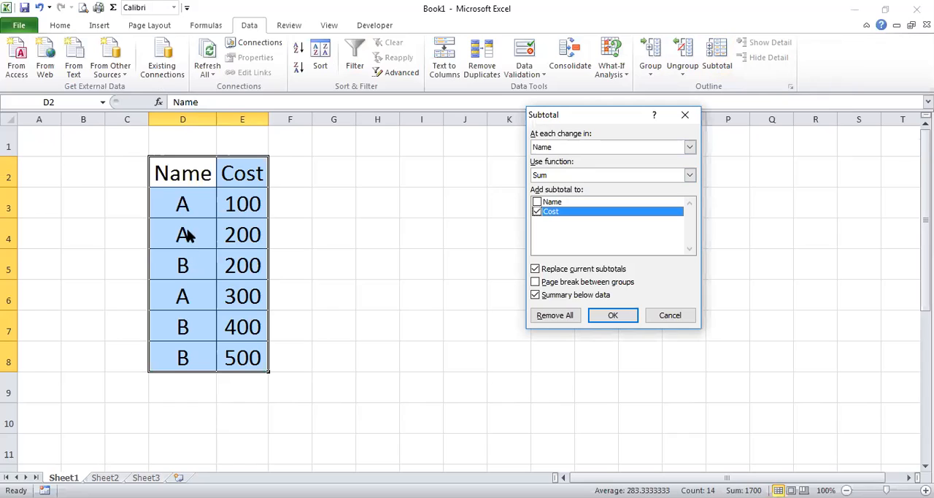
pyautogui.click(548, 175)
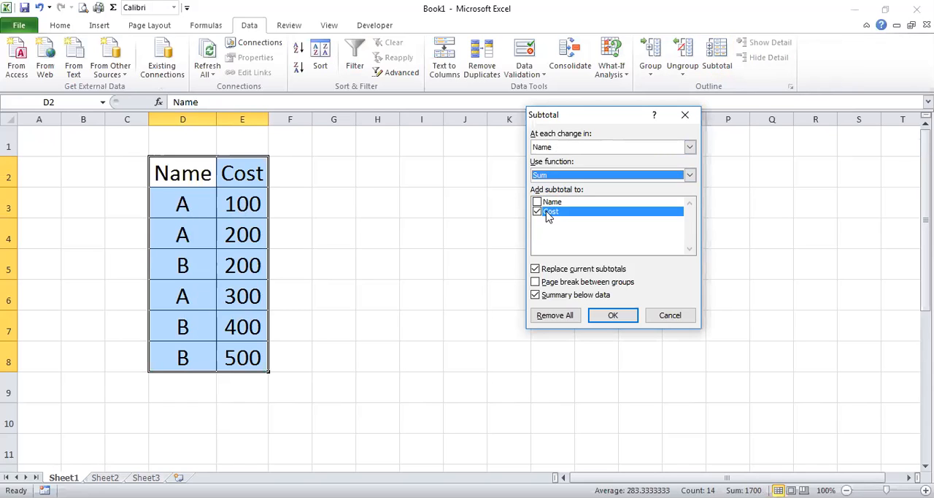
pyautogui.click(553, 148)
pyautogui.click(552, 148)
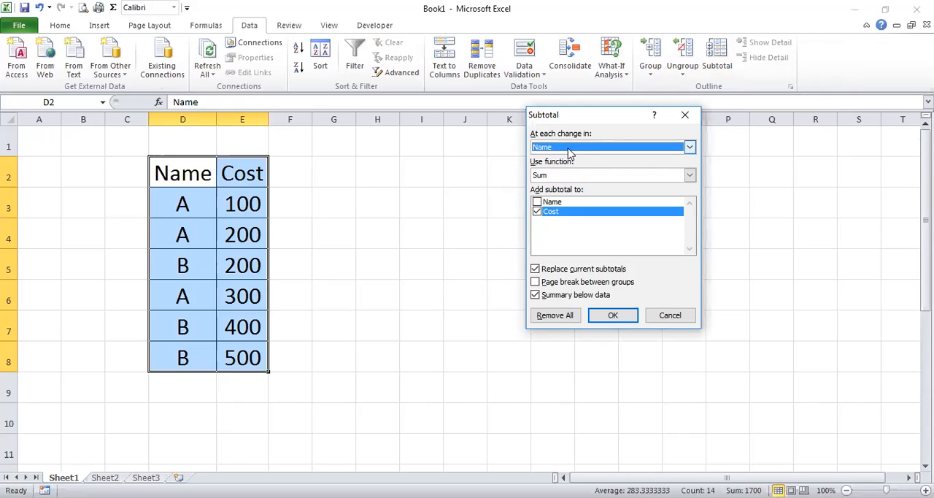
pyautogui.click(558, 176)
pyautogui.click(557, 177)
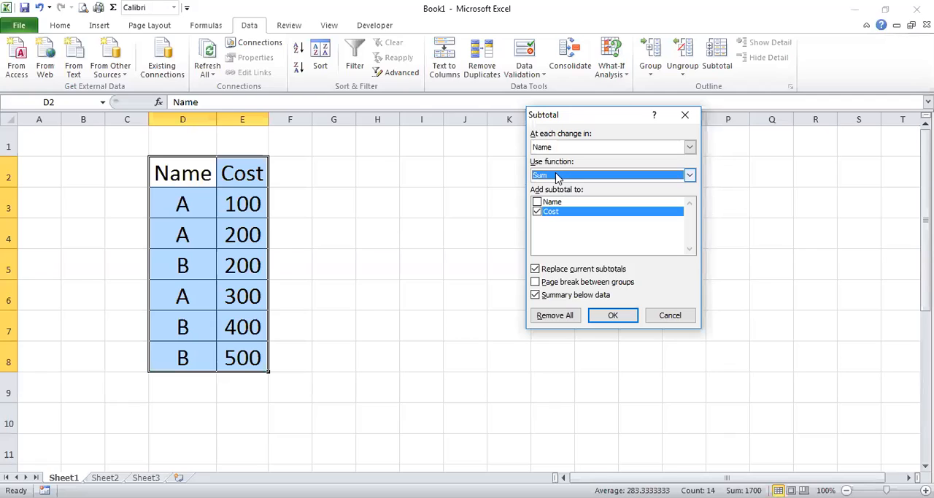
pyautogui.click(556, 176)
pyautogui.click(553, 186)
pyautogui.click(613, 315)
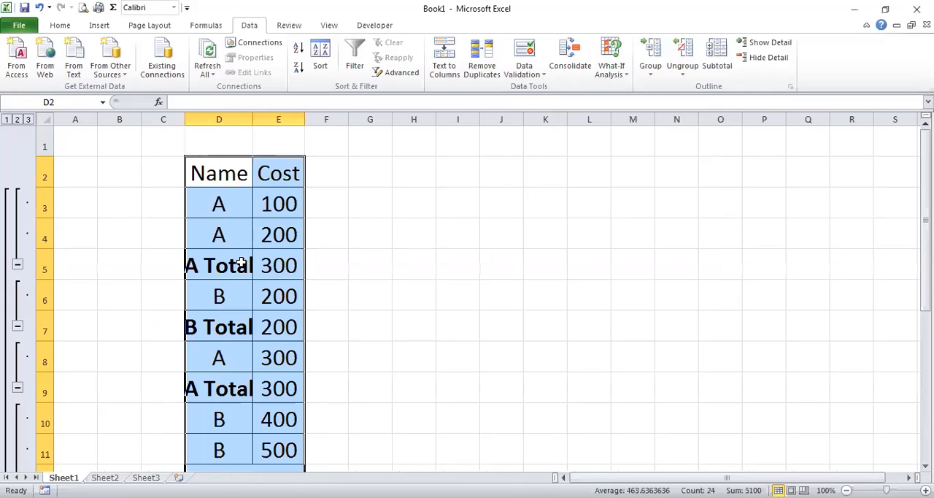
# Widen columns D and E so the subtotal labels and Cost values fit
pyautogui.moveTo(252, 119); pyautogui.dragTo(313, 119)
pyautogui.moveTo(370, 137); pyautogui.dragTo(376, 137)
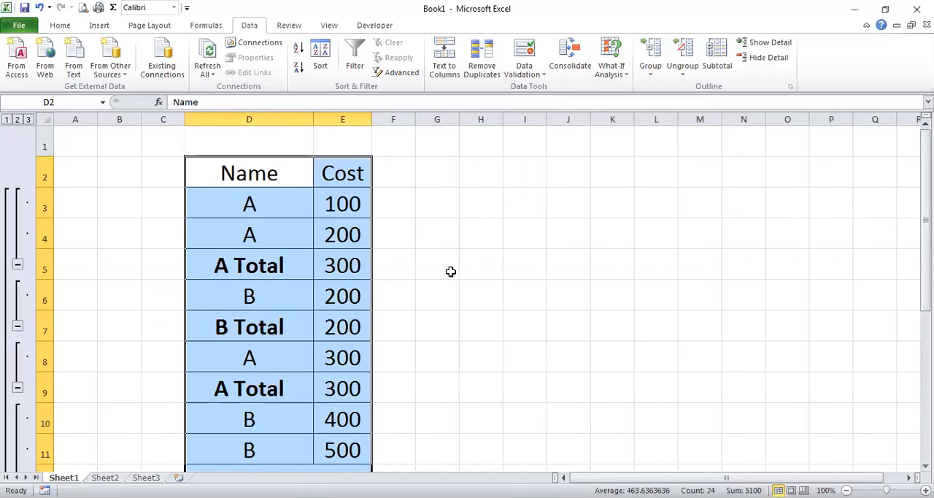
pyautogui.click(451, 271)
# Examine the A Total, B Total and Grand Total rows inserted in the Cost-sorted table
pyautogui.click(44, 267)
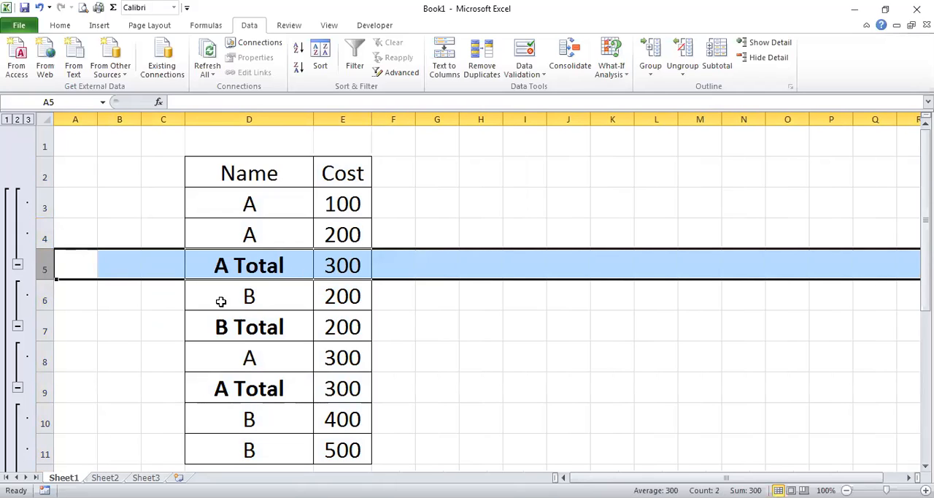
pyautogui.click(42, 328)
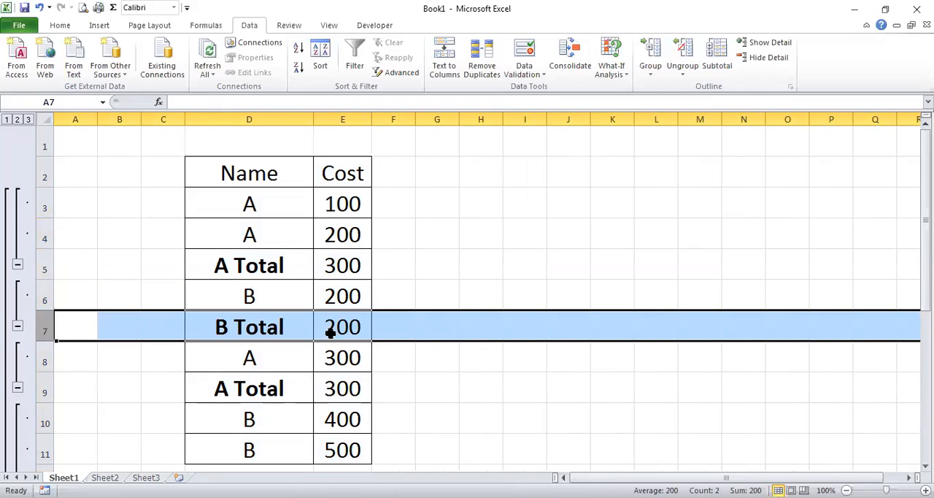
pyautogui.scroll(-9, 349, 327)
pyautogui.scroll(8, 359, 328)
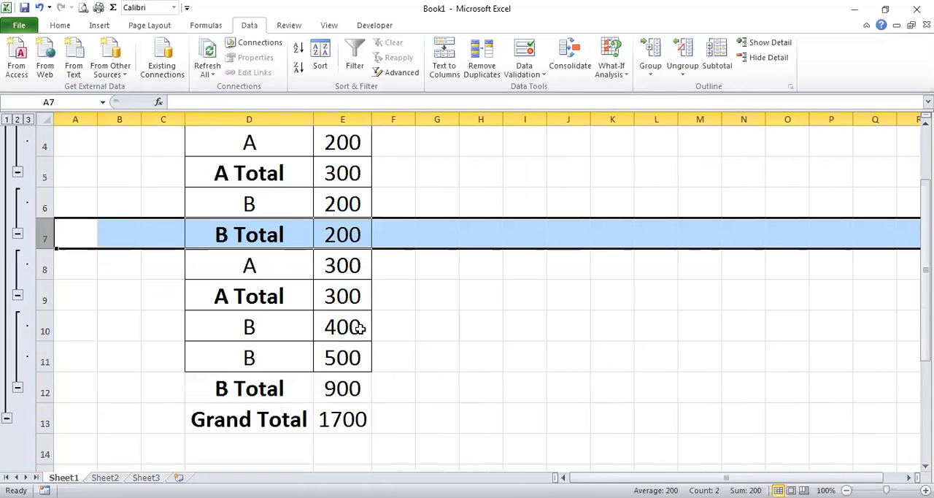
pyautogui.click(259, 391)
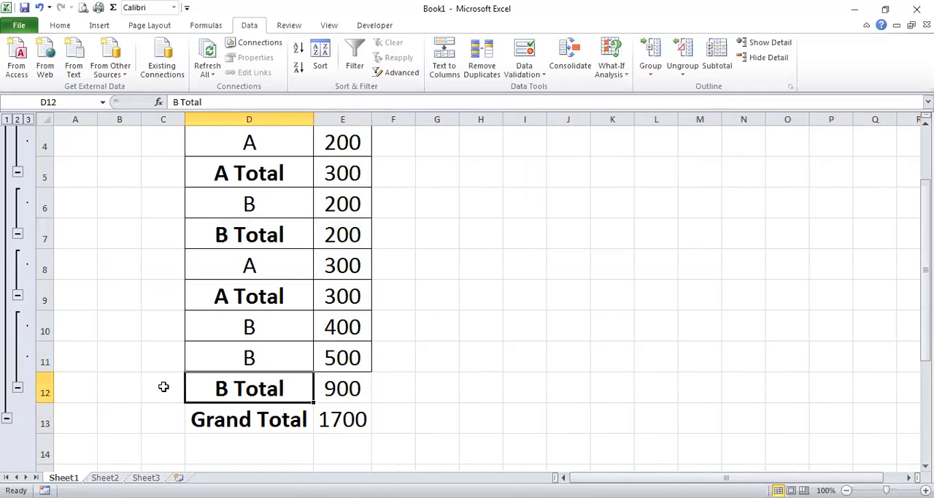
pyautogui.click(48, 387)
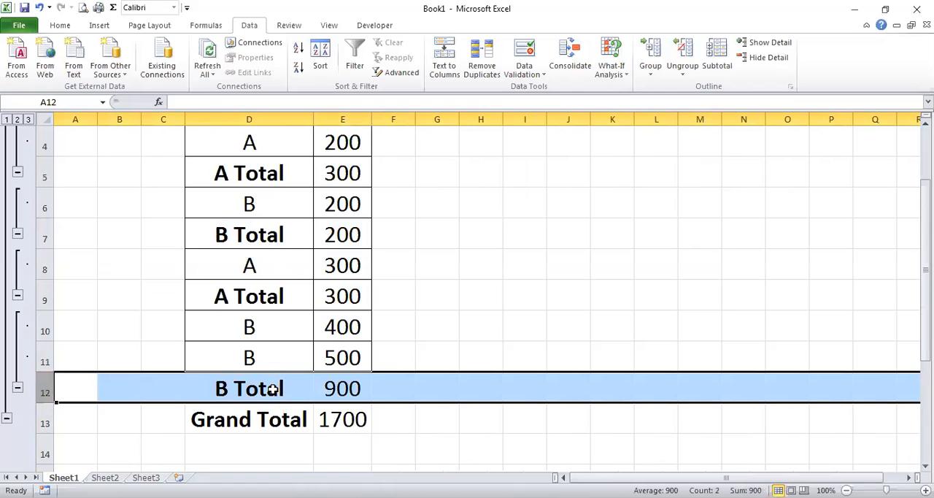
pyautogui.click(43, 423)
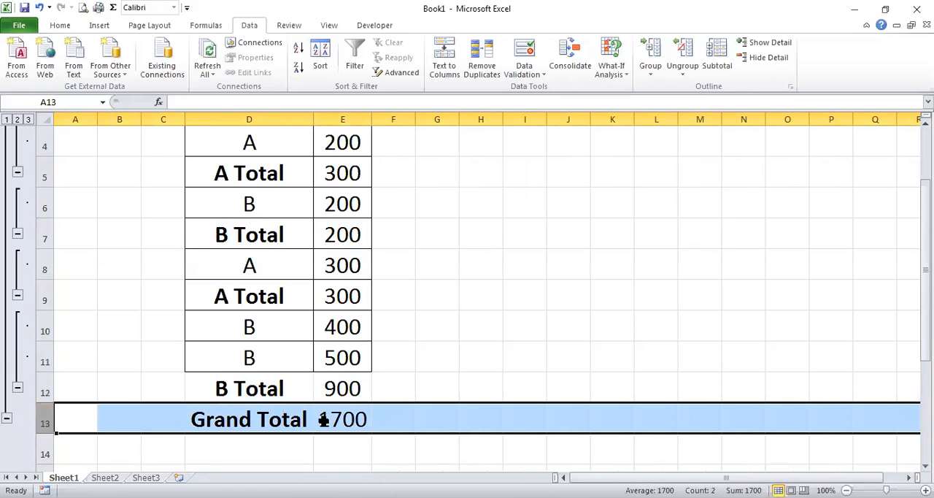
pyautogui.scroll(1, 428, 395)
pyautogui.scroll(-2, 430, 395)
pyautogui.scroll(2, 431, 395)
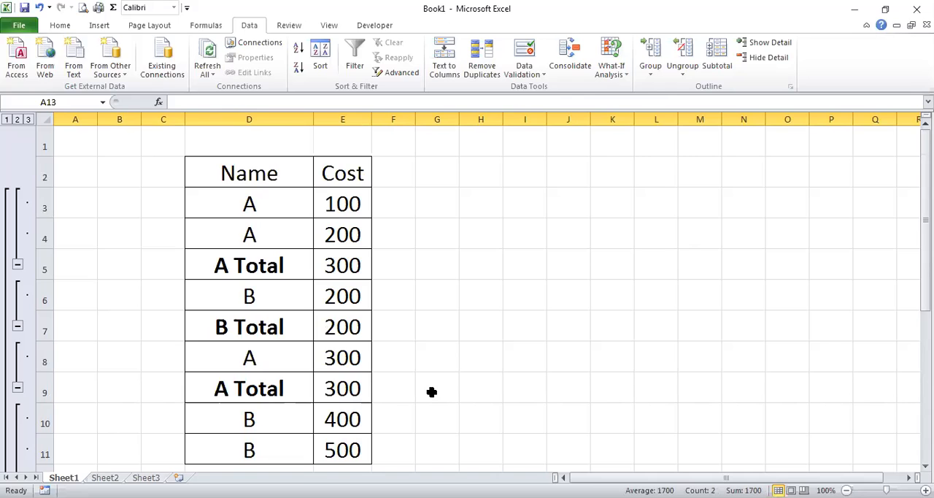
# Undo the column width changes and the subtotals to restore the plain Name and Cost table
pyautogui.click(40, 7)
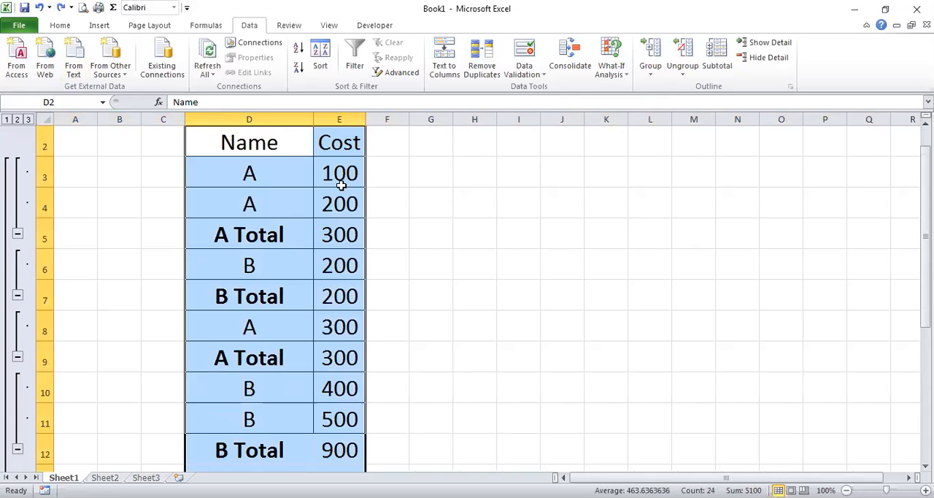
pyautogui.click(40, 8)
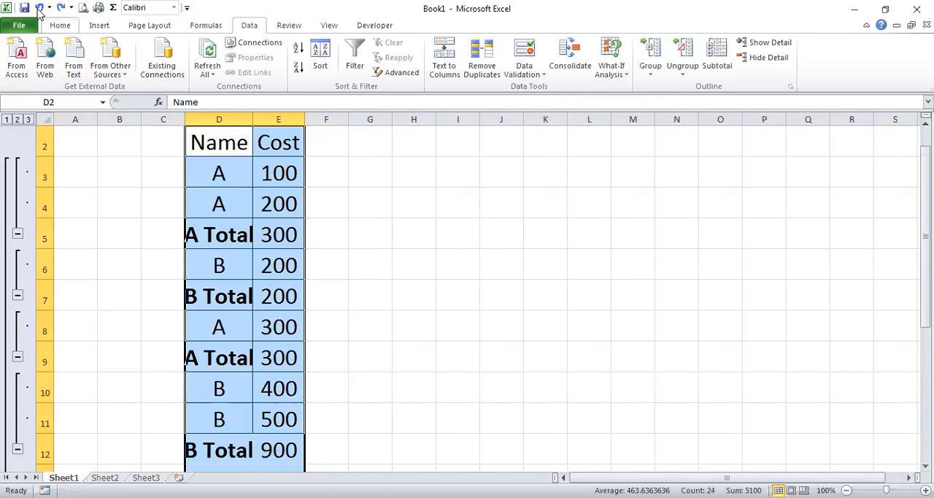
pyautogui.click(41, 7)
pyautogui.click(40, 7)
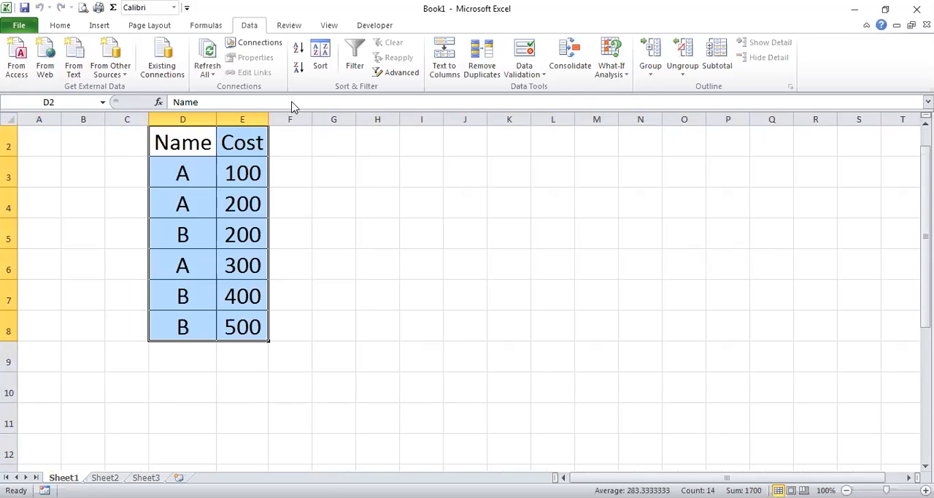
# Try subtotaling the Cost-sorted table with both Name and Cost included, and undo it
pyautogui.click(710, 62)
pyautogui.click(537, 203)
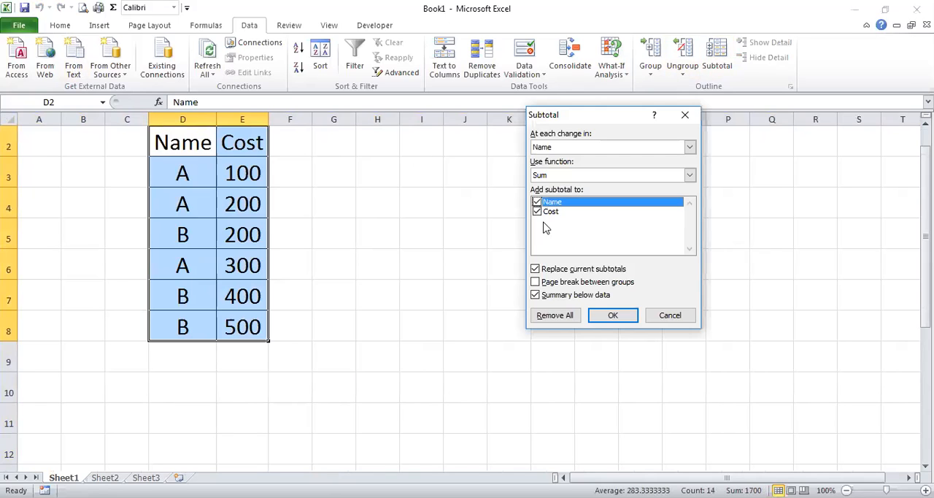
pyautogui.click(611, 316)
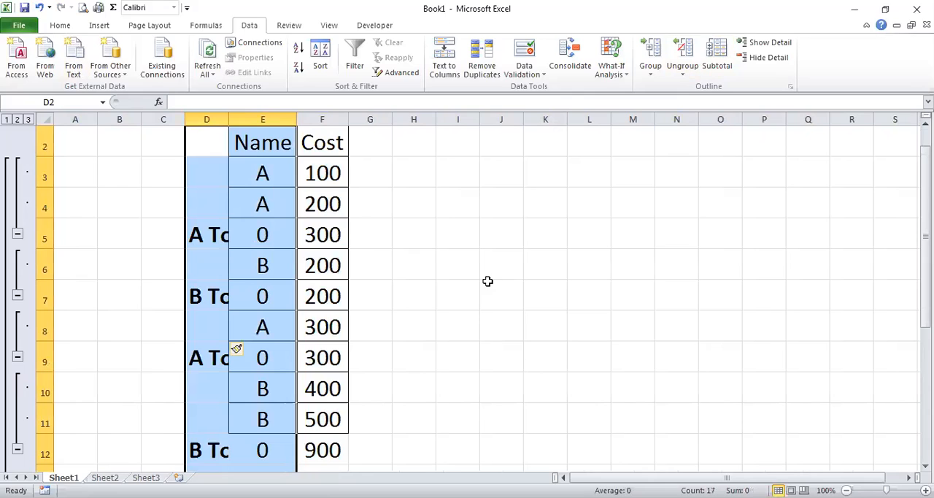
pyautogui.click(41, 7)
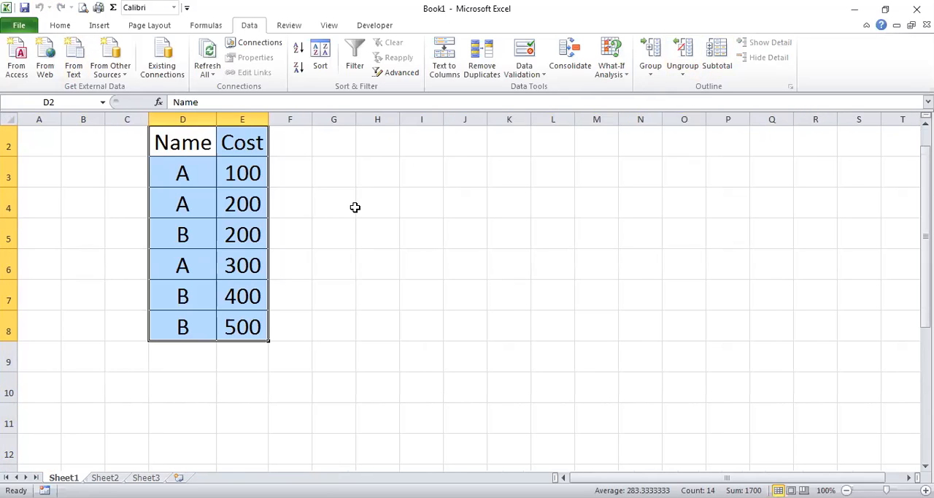
# Custom sort the table in D2:E8 by Name in A to Z order
pyautogui.moveTo(183, 143); pyautogui.dragTo(244, 330)
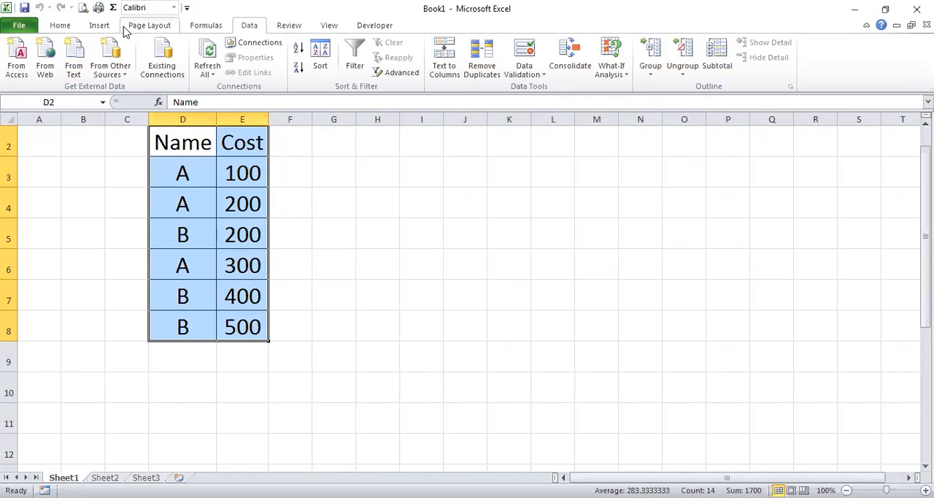
pyautogui.click(61, 27)
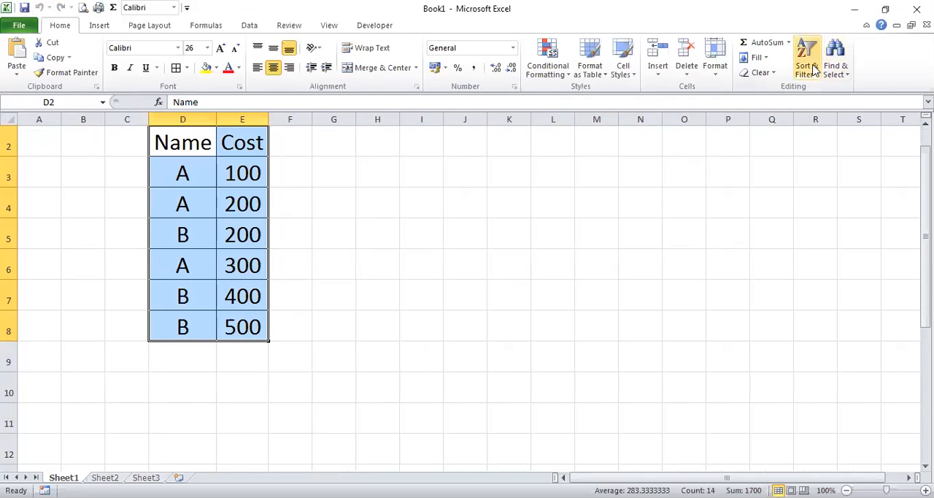
pyautogui.click(815, 69)
pyautogui.click(485, 202)
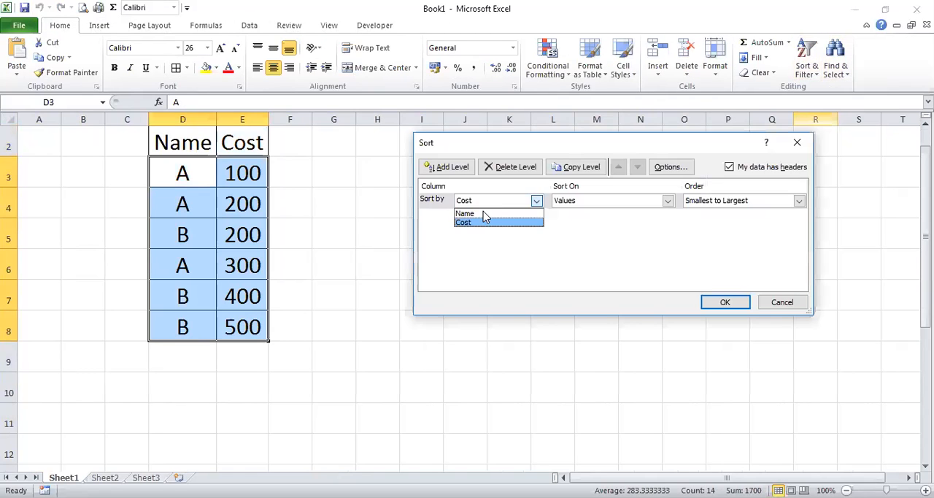
pyautogui.click(485, 216)
pyautogui.click(719, 300)
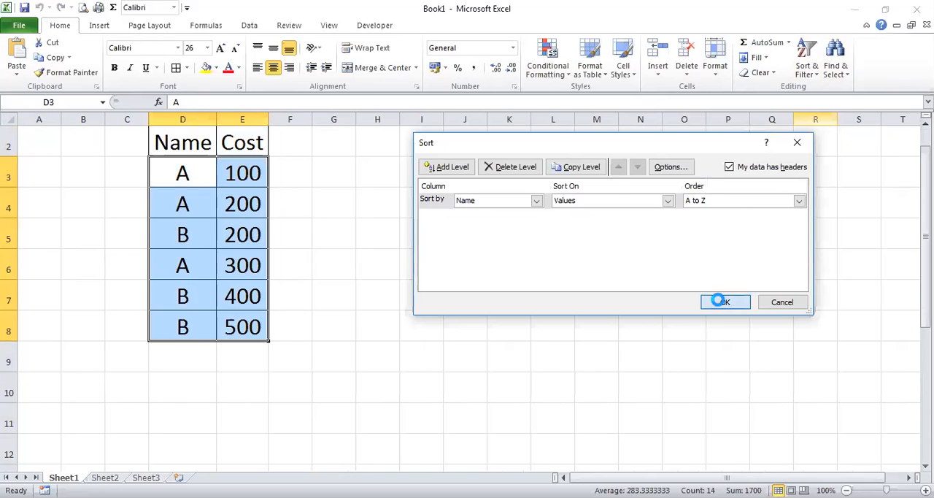
# Try adding Sum subtotals to both Name and Cost in the Name-sorted table, and undo them
pyautogui.click(252, 27)
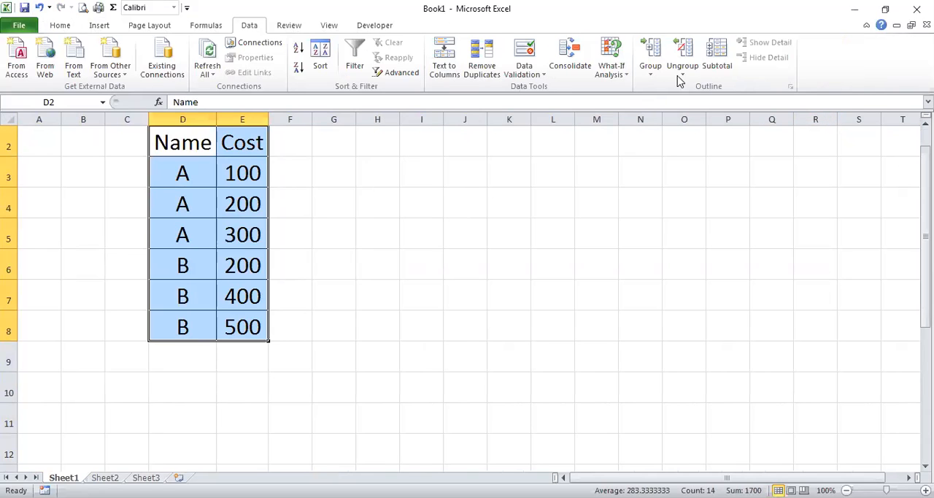
pyautogui.click(715, 63)
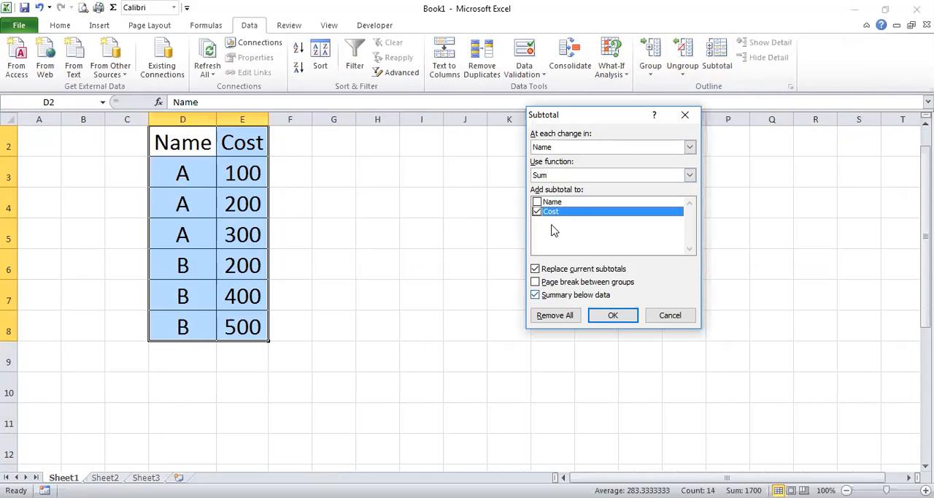
pyautogui.click(538, 203)
pyautogui.click(619, 314)
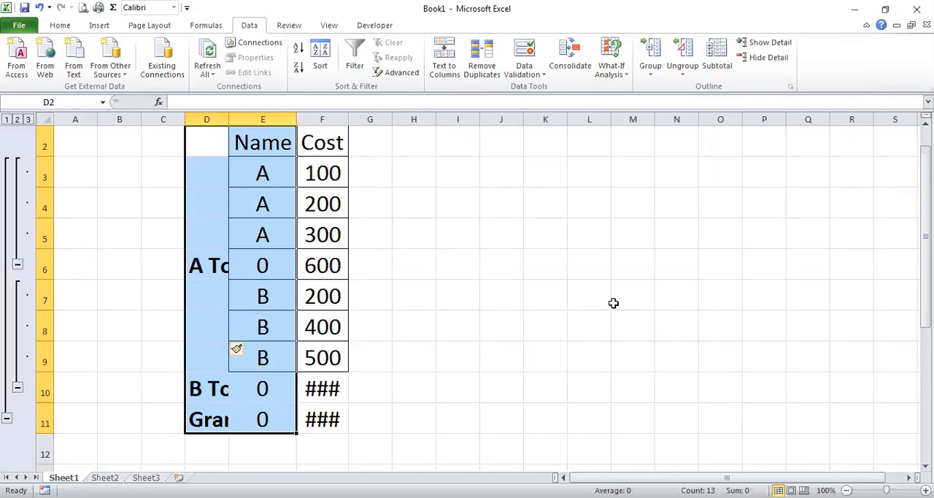
pyautogui.click(40, 8)
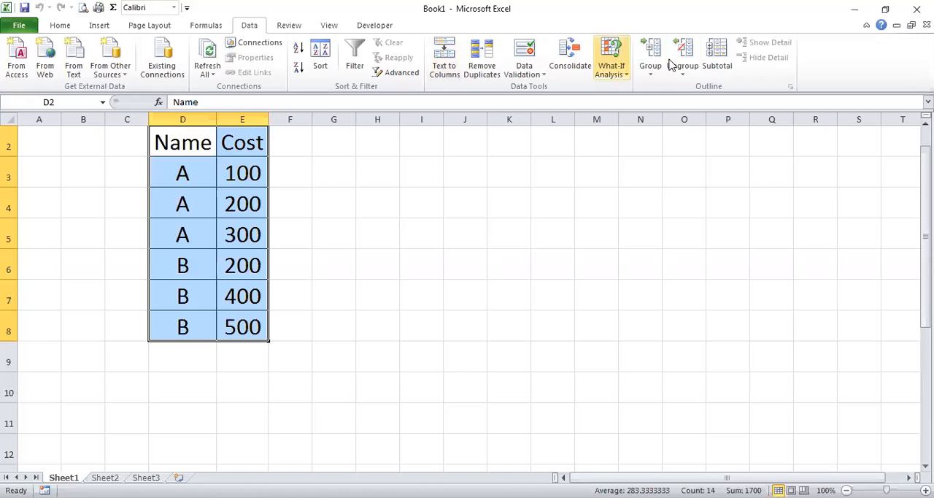
# Add Sum subtotals for Cost only at each change in Name, and autofit columns D and E
pyautogui.click(716, 60)
pyautogui.click(613, 316)
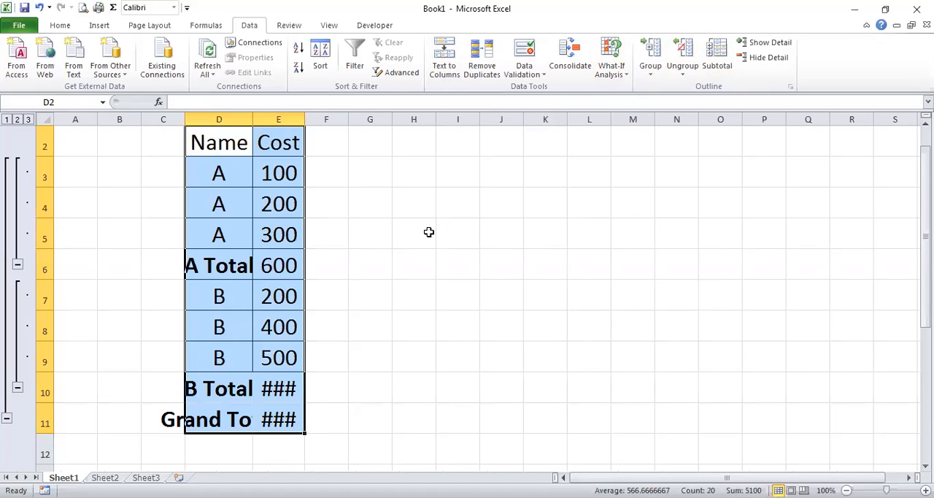
pyautogui.click(428, 232)
pyautogui.doubleClick(253, 119)
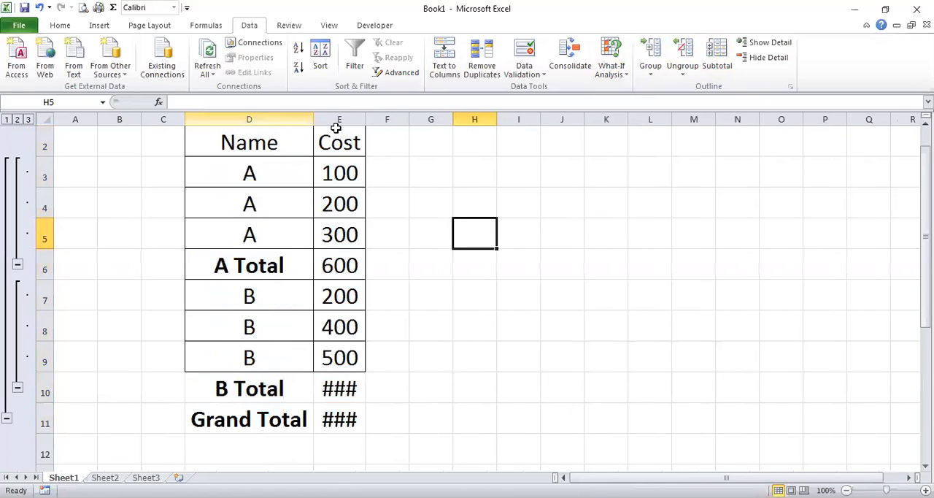
pyautogui.doubleClick(362, 119)
pyautogui.click(639, 257)
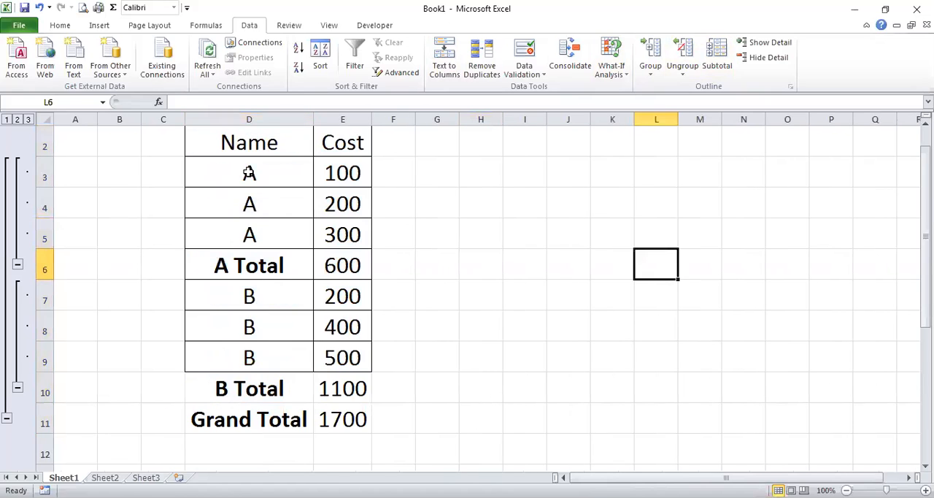
# Examine the A and B groups, their subtotals and the grand total formula in the table in D2:E11
pyautogui.moveTo(248, 173); pyautogui.dragTo(369, 234)
pyautogui.click(335, 263)
pyautogui.moveTo(251, 295); pyautogui.dragTo(357, 354)
pyautogui.click(357, 387)
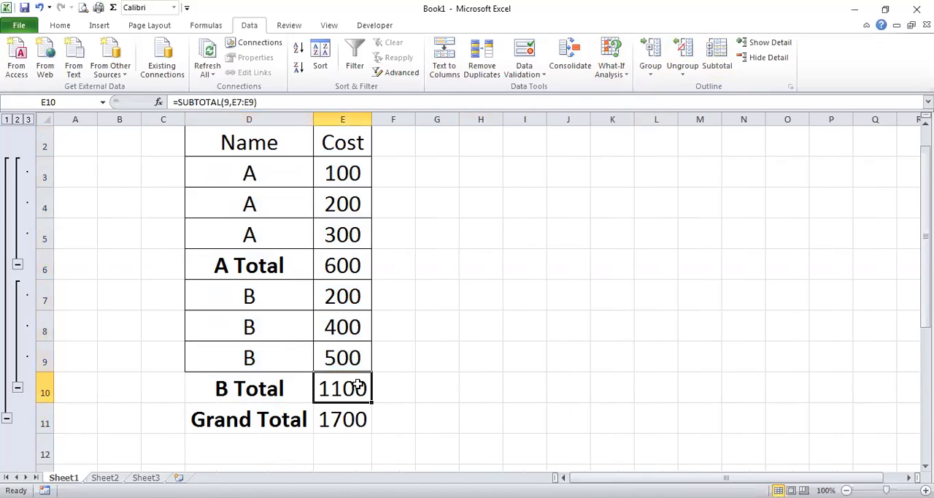
pyautogui.click(349, 419)
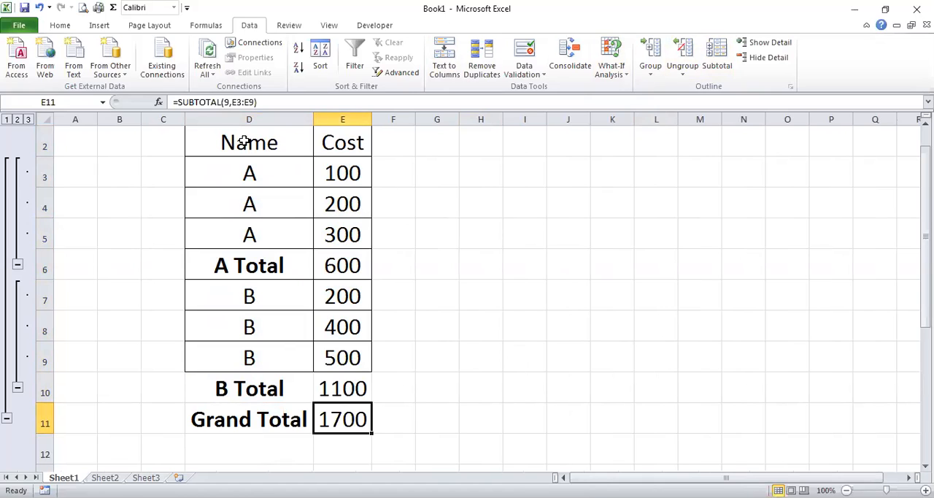
pyautogui.scroll(1, 292, 165)
pyautogui.scroll(-1, 292, 165)
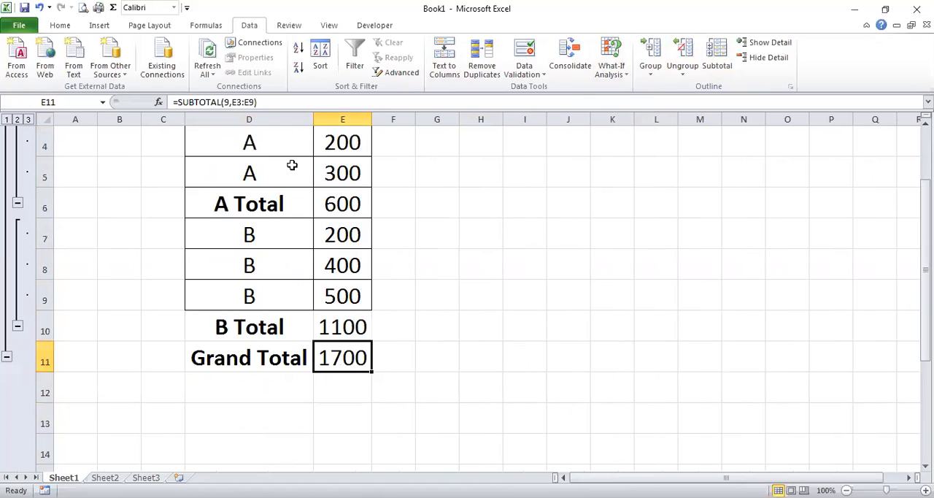
pyautogui.scroll(1, 292, 165)
pyautogui.moveTo(246, 173); pyautogui.dragTo(340, 450)
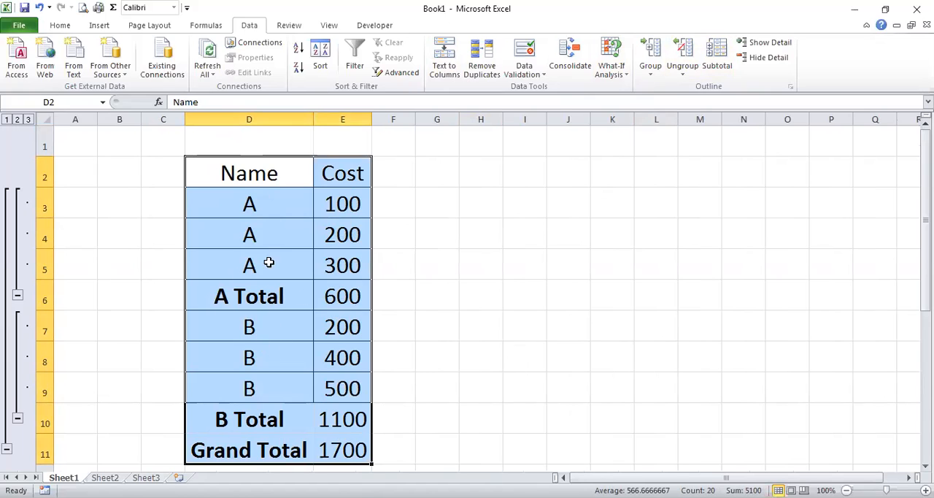
# Undo the column autofits and the Cost subtotals in the Name-sorted table
pyautogui.click(38, 7)
pyautogui.click(38, 7)
pyautogui.click(38, 7)
pyautogui.click(409, 255)
pyautogui.moveTo(188, 181); pyautogui.dragTo(235, 349)
pyautogui.moveTo(188, 211); pyautogui.dragTo(190, 181)
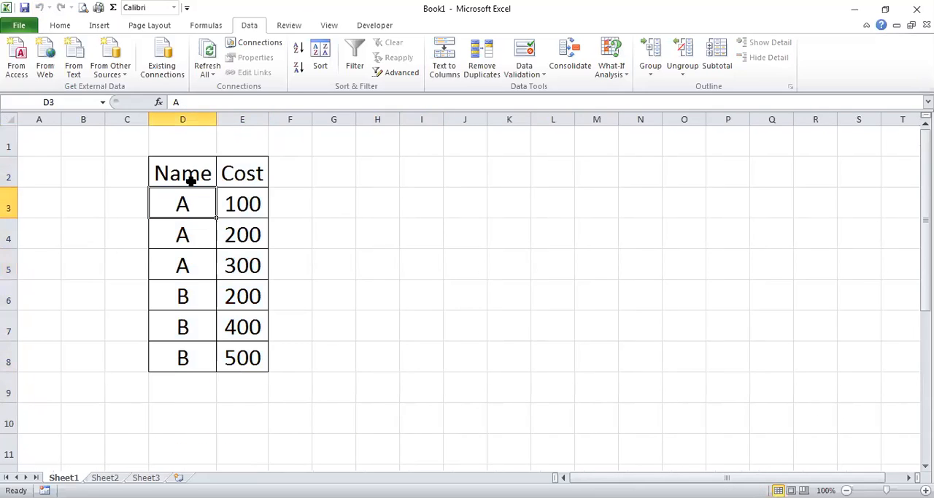
pyautogui.click(186, 121)
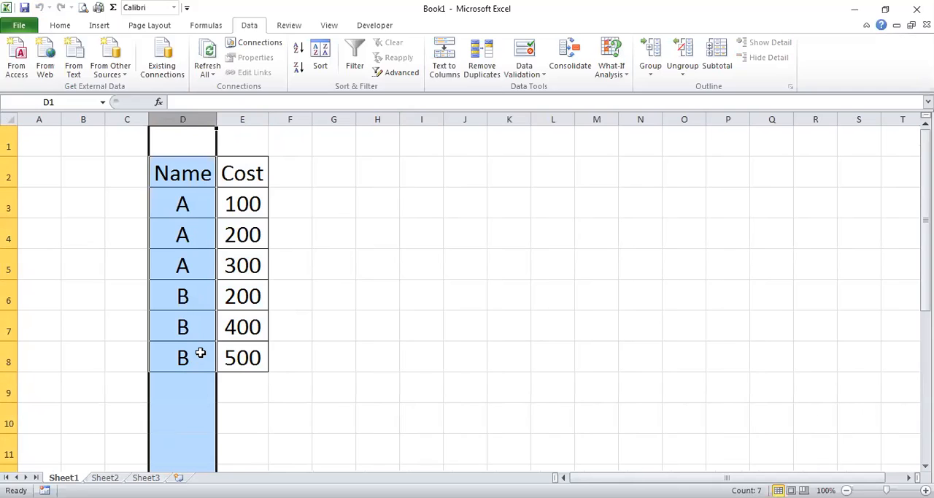
# Add Sum subtotals for Cost at each change in Name to the table in D2:E8, and widen columns D and E to fit
pyautogui.moveTo(191, 182); pyautogui.dragTo(246, 361)
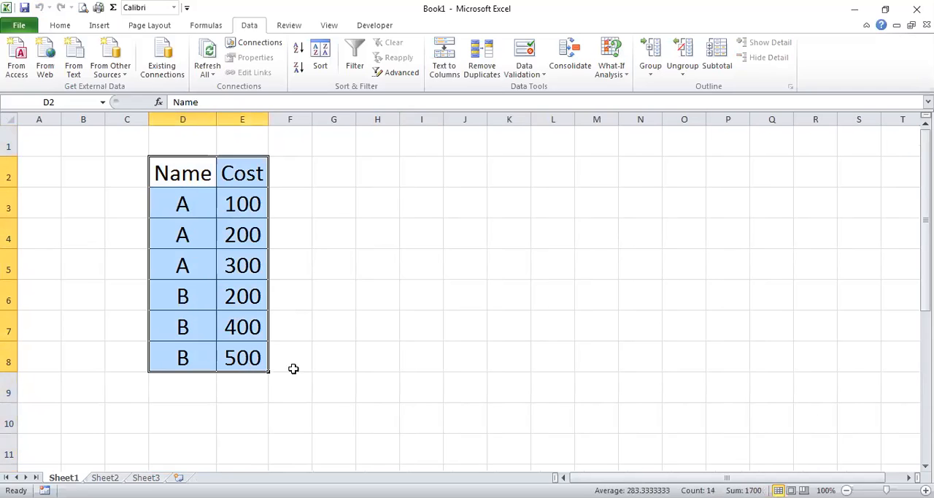
pyautogui.click(717, 64)
pyautogui.click(551, 148)
pyautogui.click(553, 157)
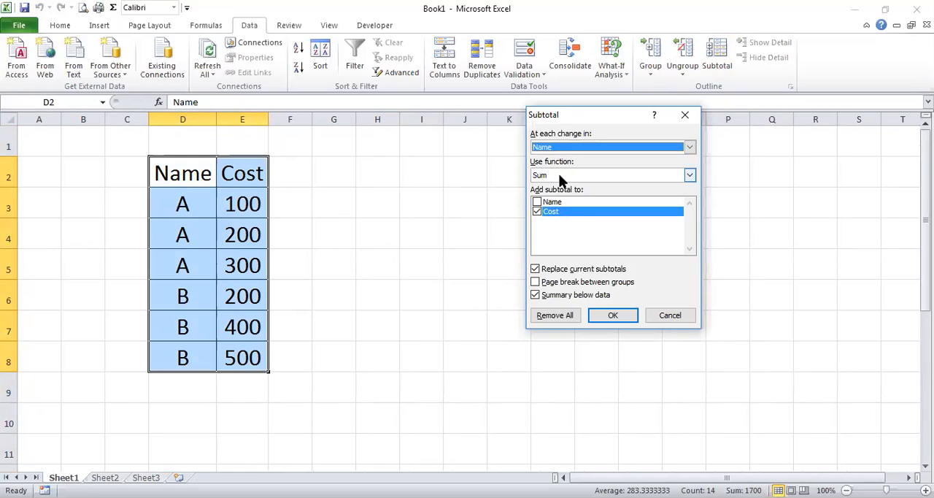
pyautogui.click(560, 176)
pyautogui.click(560, 184)
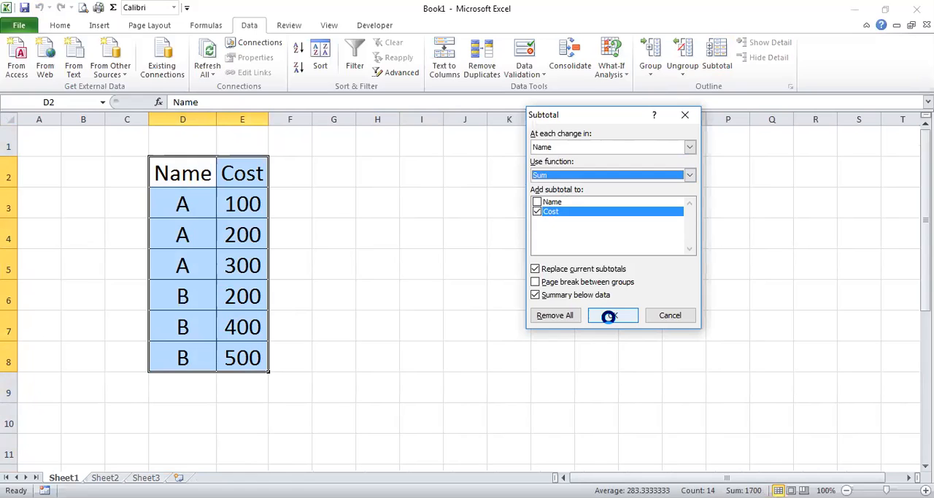
pyautogui.click(609, 316)
pyautogui.moveTo(305, 121); pyautogui.dragTo(310, 120)
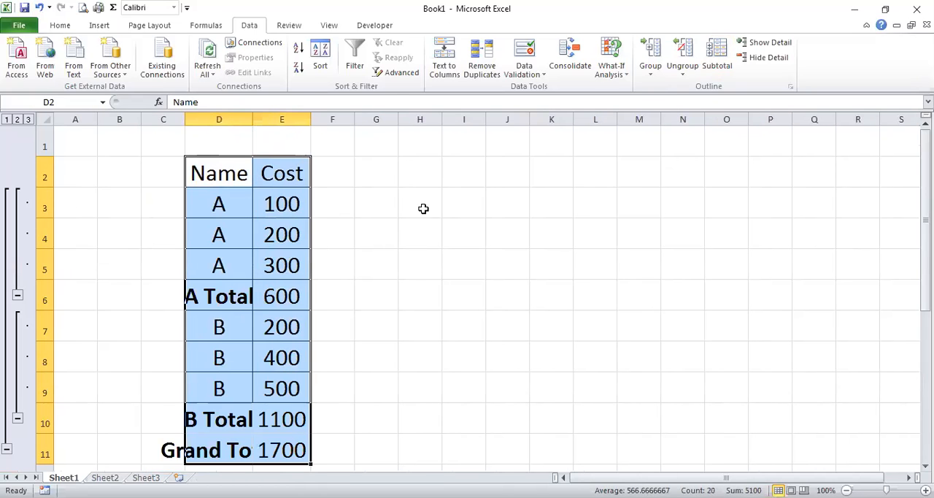
pyautogui.click(423, 209)
pyautogui.click(223, 288)
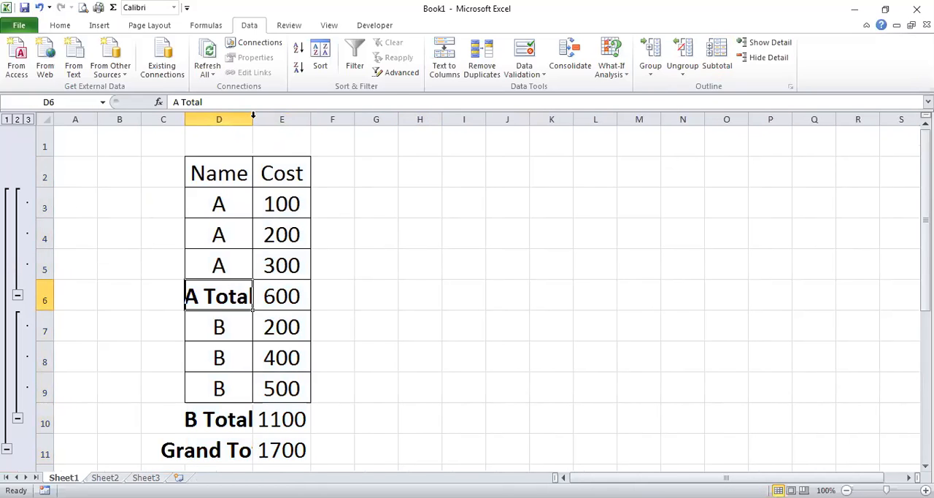
pyautogui.doubleClick(254, 117)
# Examine the A and B subtotals, the cost values behind them, and the grand total formula in E11
pyautogui.click(344, 295)
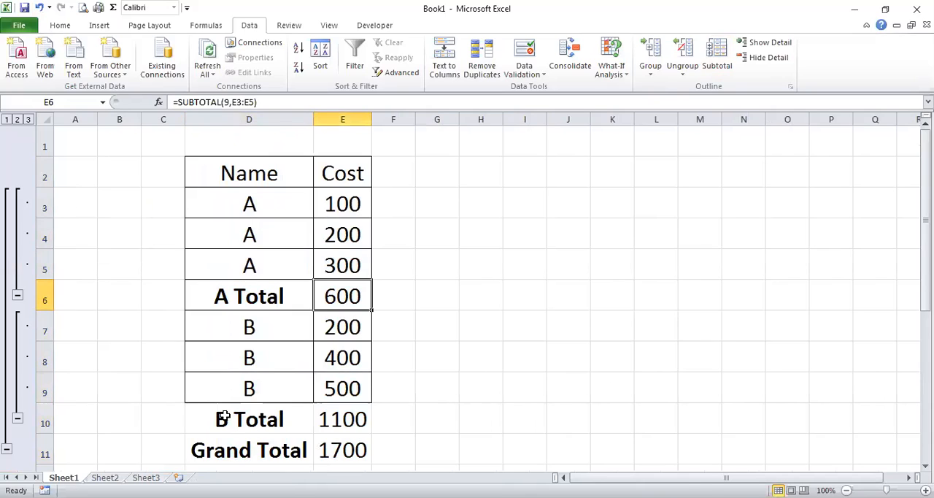
pyautogui.moveTo(223, 417); pyautogui.dragTo(329, 416)
pyautogui.moveTo(234, 447); pyautogui.dragTo(317, 449)
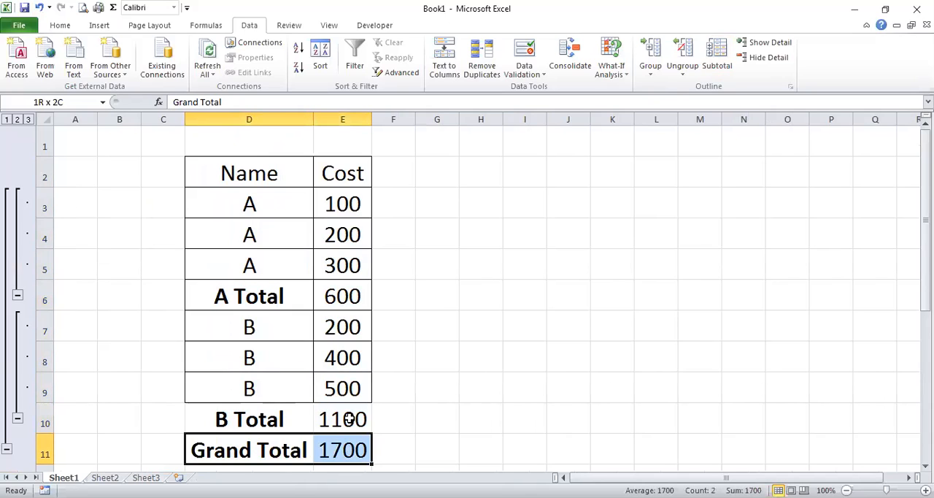
pyautogui.click(351, 289)
pyautogui.moveTo(351, 201); pyautogui.dragTo(361, 270)
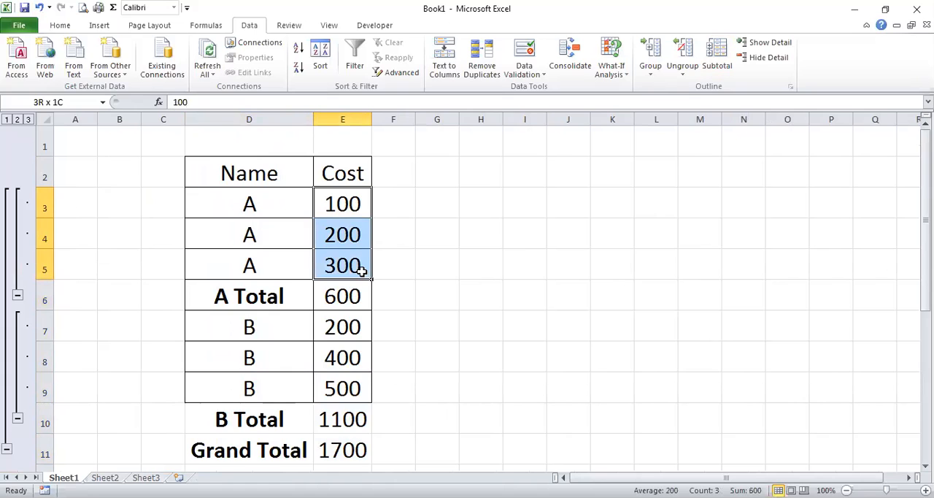
pyautogui.moveTo(335, 326); pyautogui.dragTo(350, 417)
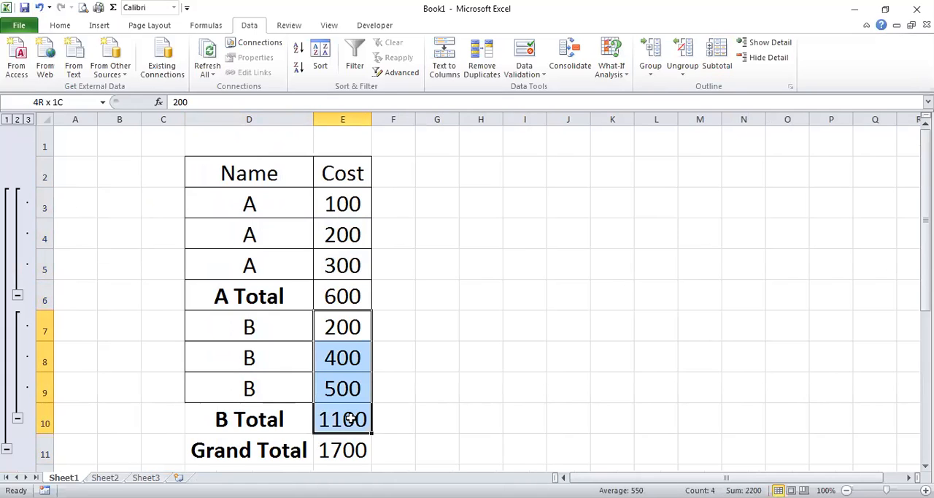
pyautogui.doubleClick(354, 447)
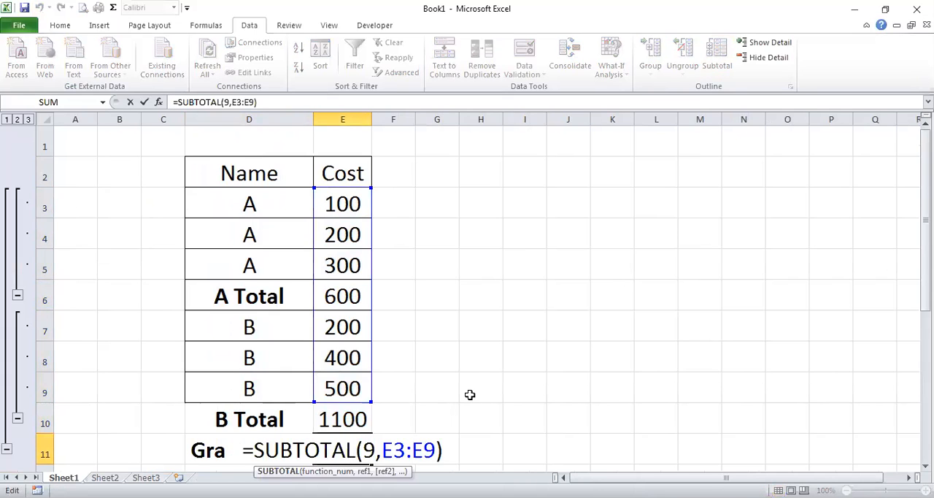
pyautogui.press('Return')
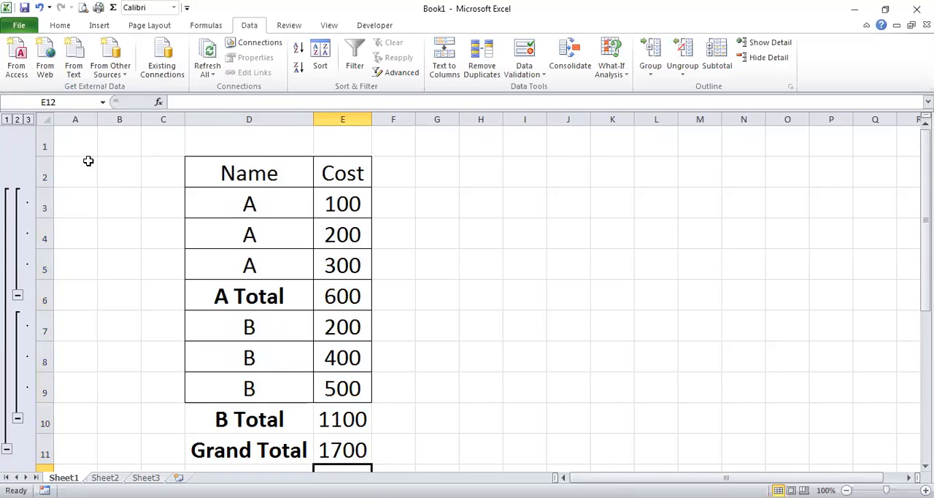
# Show outline levels 1, 2 and 3 in turn, and review the A and B groups, their subtotals and the grand total
pyautogui.click(6, 119)
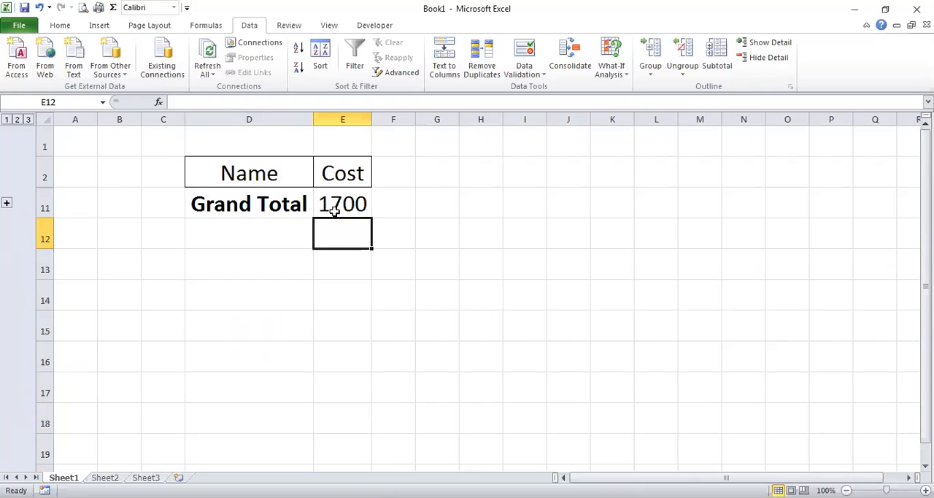
pyautogui.click(17, 119)
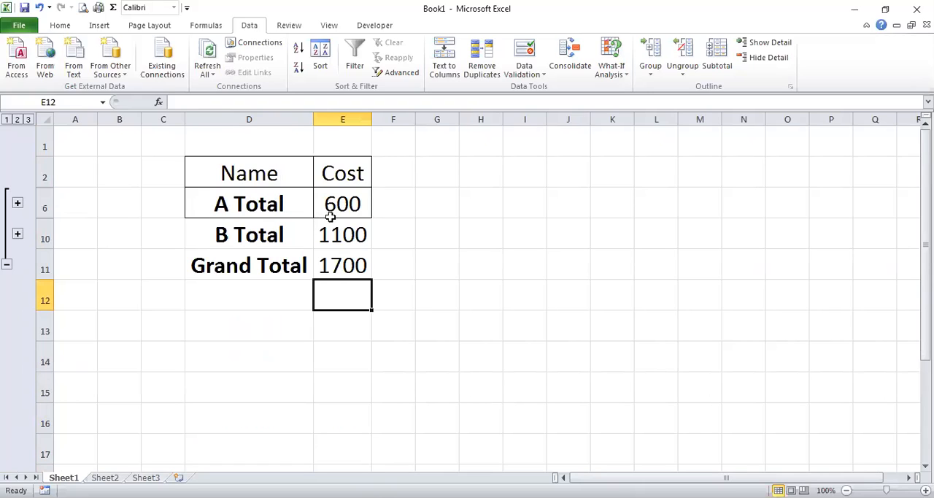
pyautogui.click(27, 120)
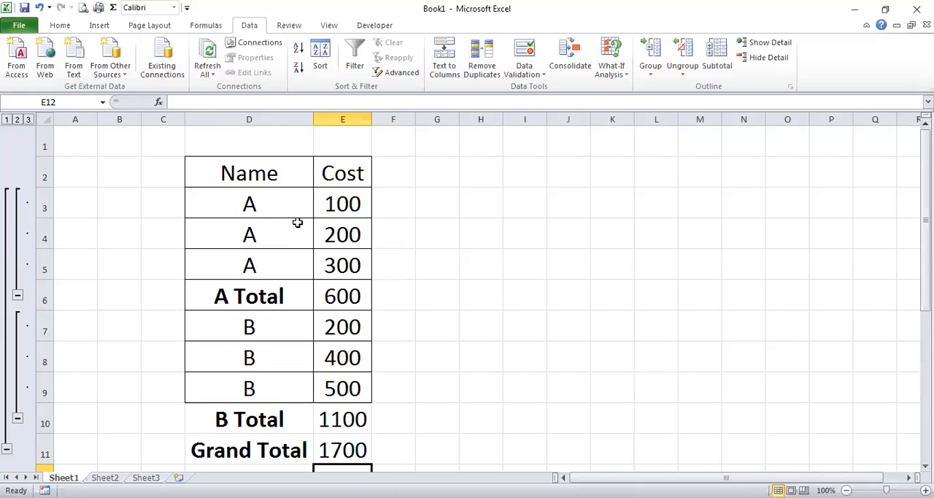
pyautogui.moveTo(223, 208); pyautogui.dragTo(358, 264)
pyautogui.moveTo(278, 296); pyautogui.dragTo(351, 295)
pyautogui.moveTo(256, 329); pyautogui.dragTo(324, 398)
pyautogui.moveTo(277, 419); pyautogui.dragTo(332, 420)
pyautogui.moveTo(252, 450); pyautogui.dragTo(325, 449)
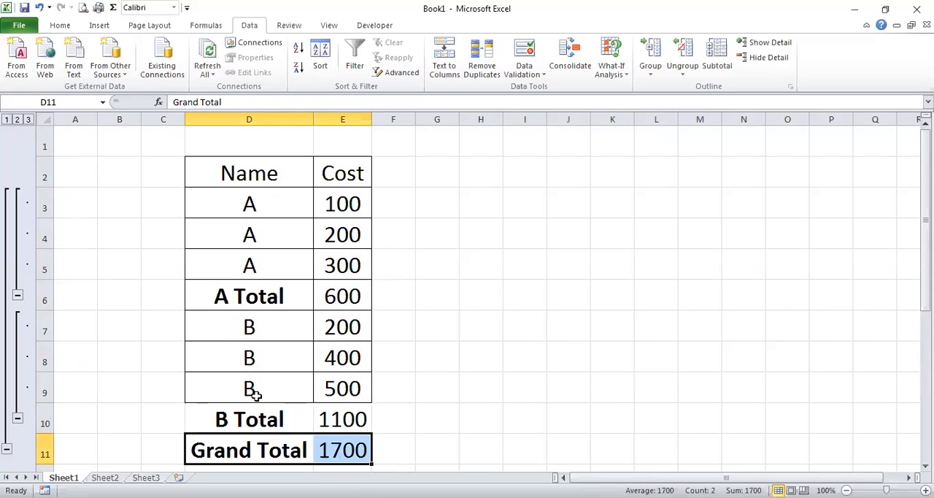
# Collapse the outline to level 1, show level 2 to review the total rows, and expand all rows with level 3
pyautogui.click(7, 119)
pyautogui.click(17, 119)
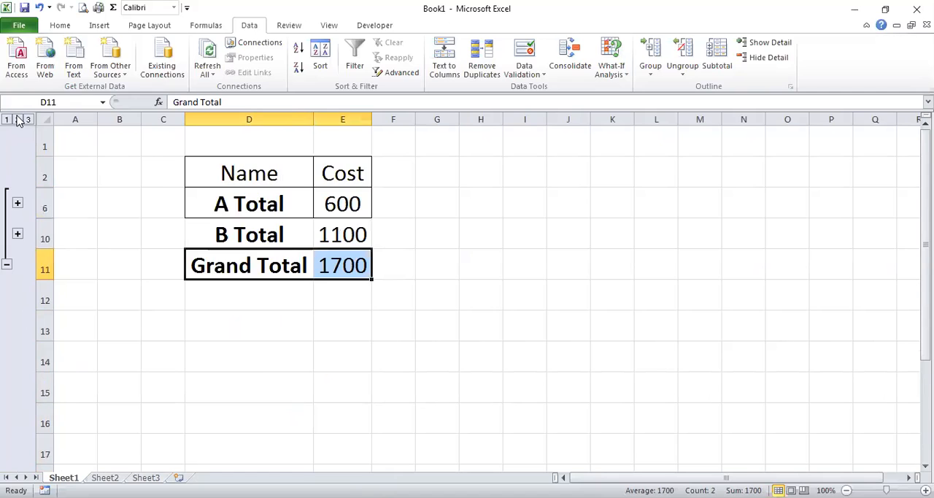
pyautogui.moveTo(245, 216); pyautogui.dragTo(334, 267)
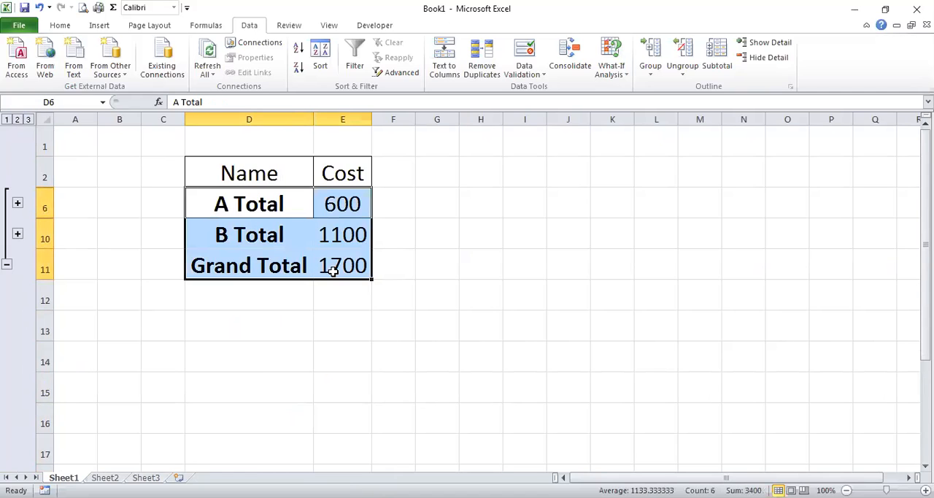
pyautogui.click(28, 119)
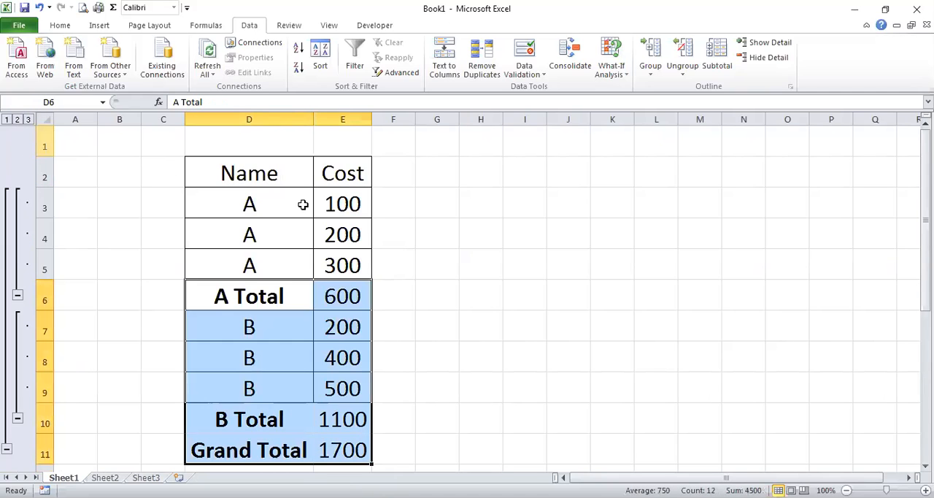
pyautogui.click(412, 267)
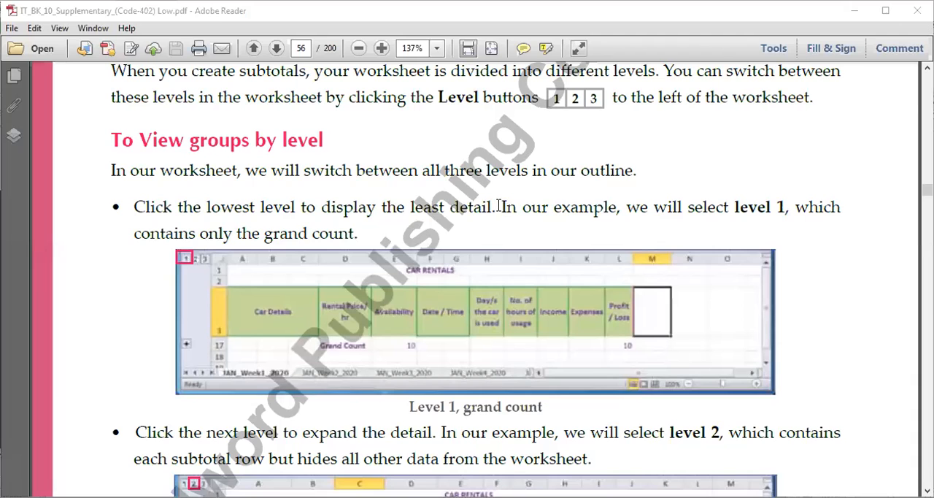
# Read the textbook PDF in Adobe Reader from viewing groups by level on page 56 to the What-If Analysis session on page 58
pyautogui.scroll(-15, 504, 253)
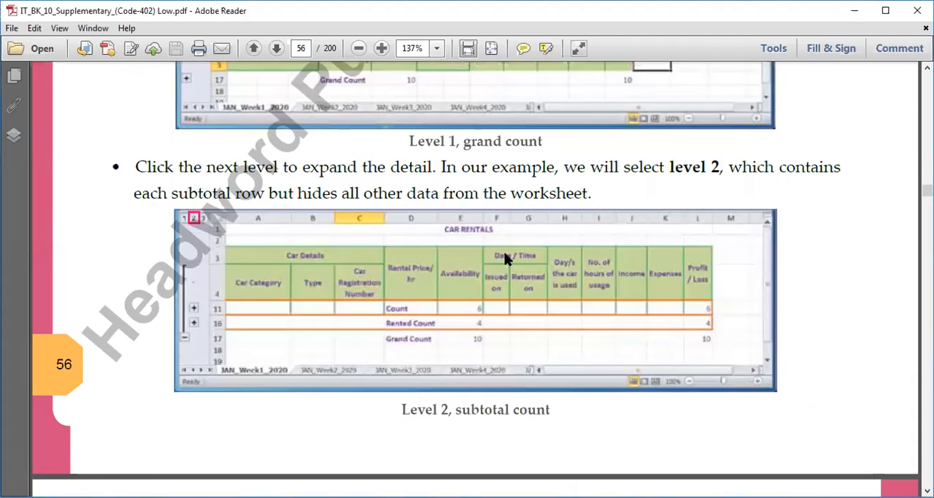
pyautogui.scroll(-6, 504, 254)
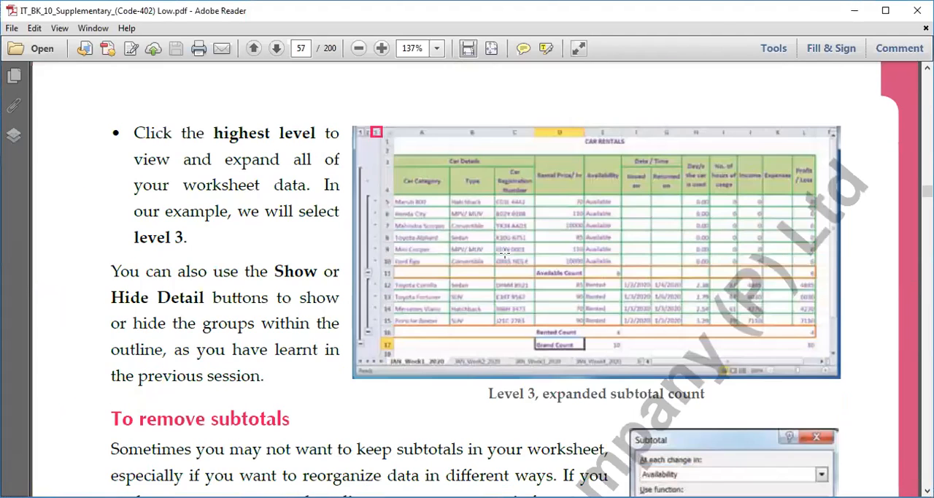
pyautogui.scroll(-20, 503, 252)
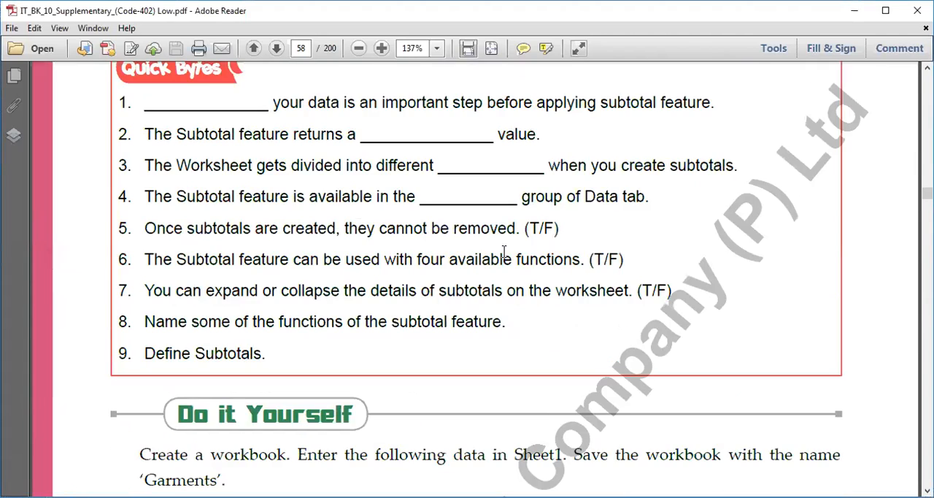
pyautogui.scroll(-8, 503, 252)
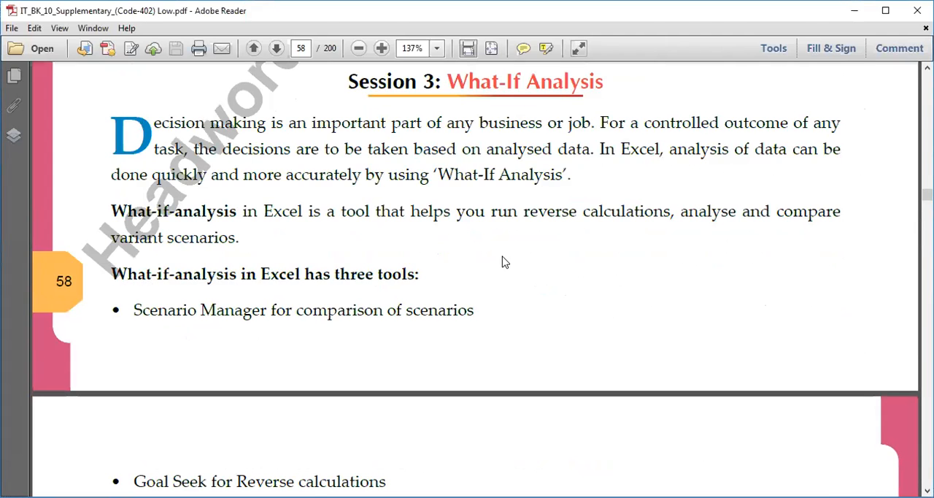
pyautogui.scroll(-3, 503, 262)
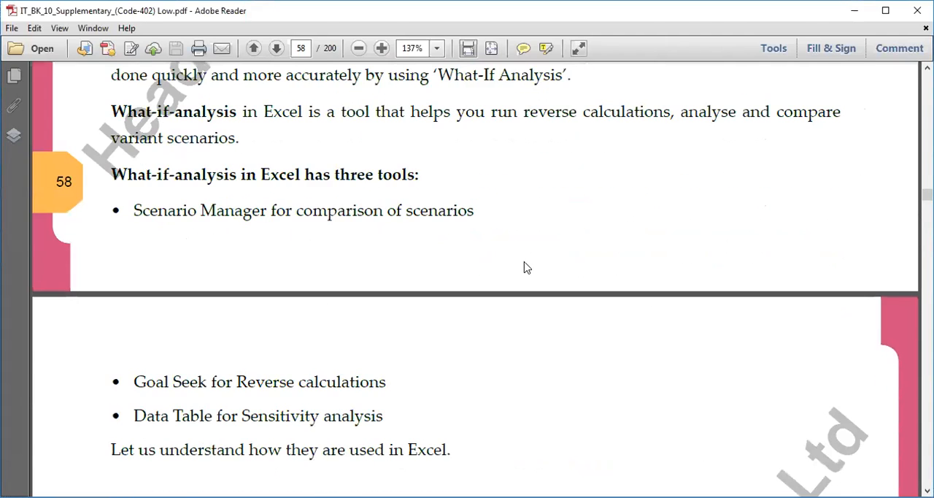
pyautogui.scroll(2, 527, 268)
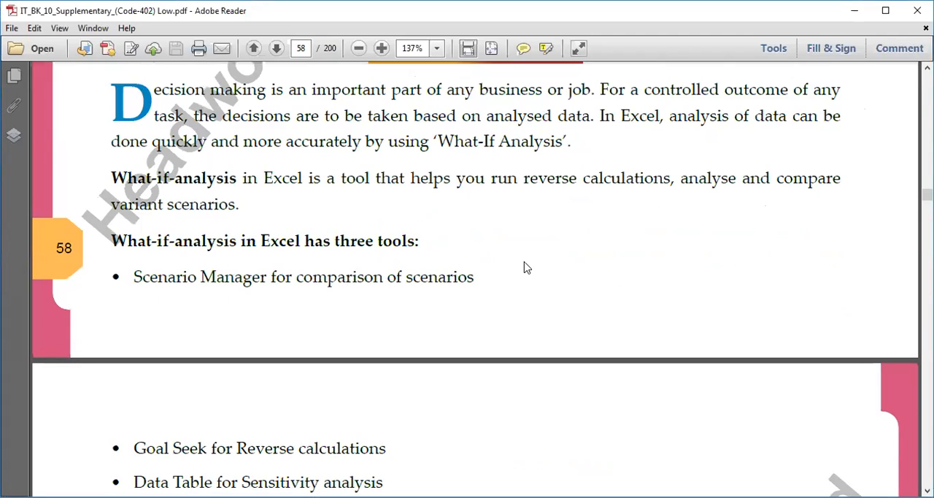
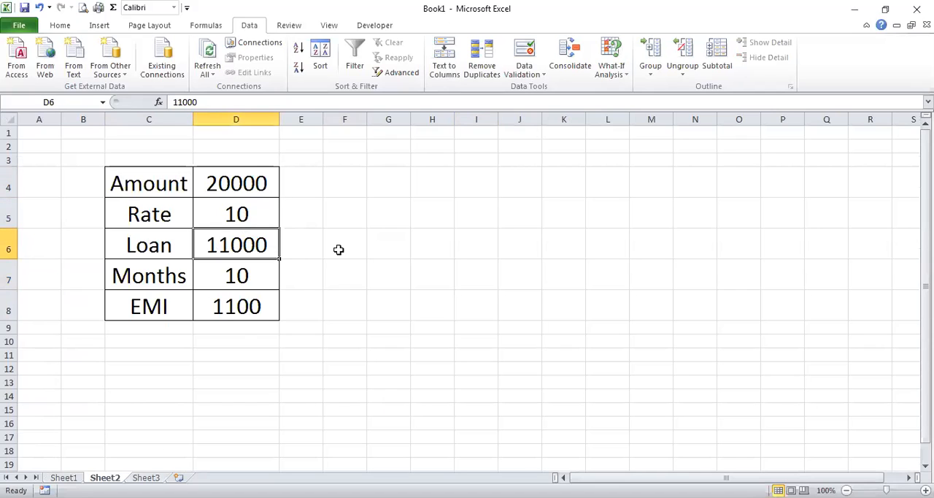
# Enter the formula =D4+D4*D5/100 in the Loan cell D6
pyautogui.write('=')
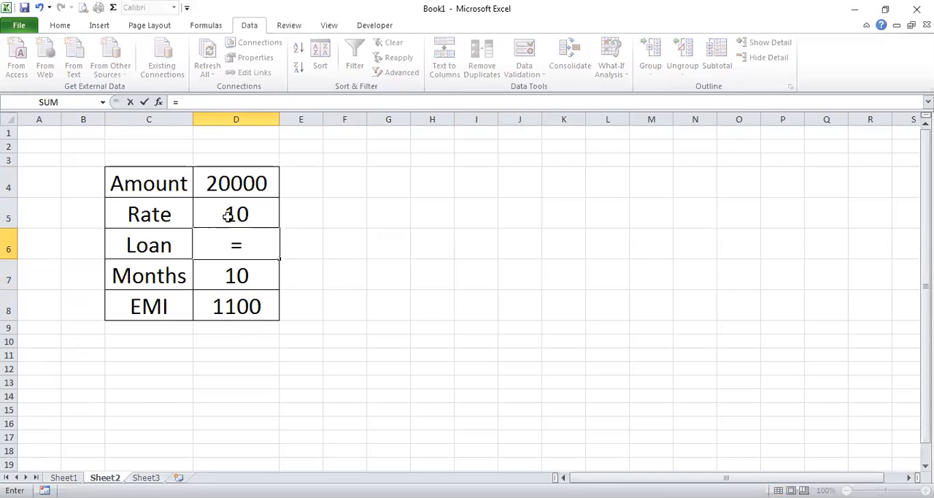
pyautogui.click(236, 183)
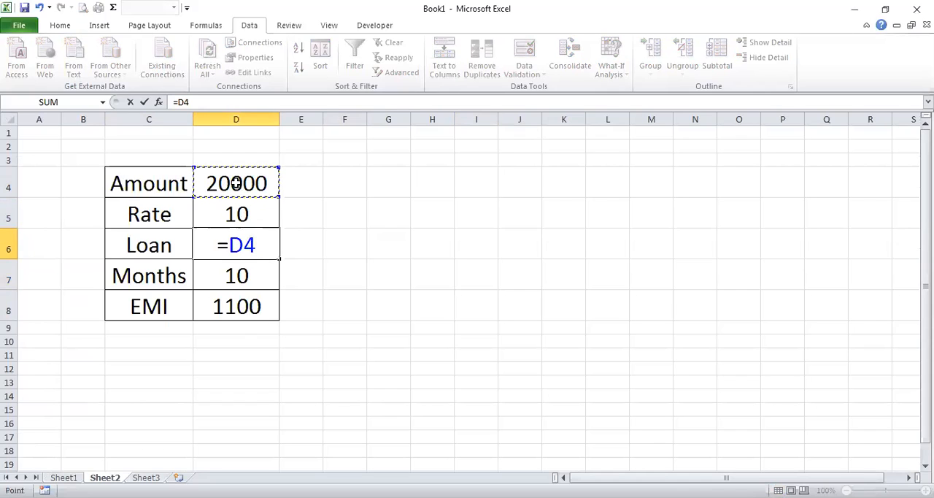
pyautogui.write('+')
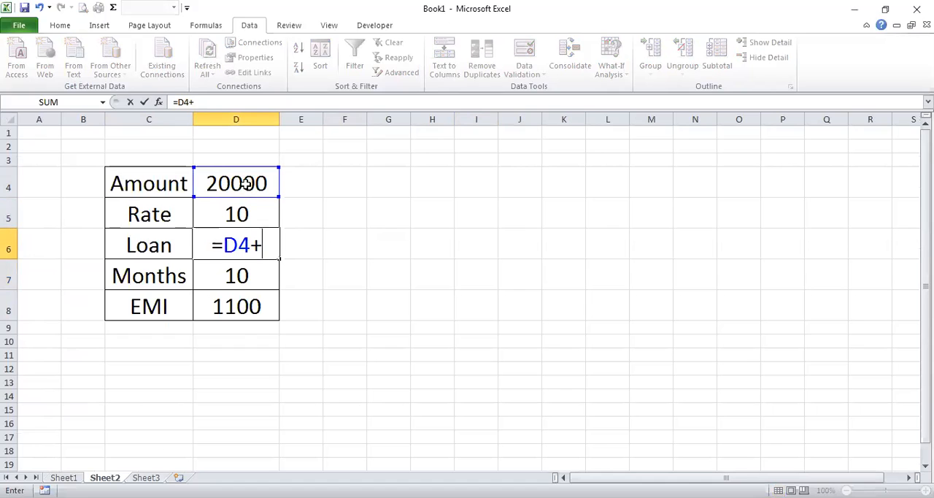
pyautogui.click(246, 183)
pyautogui.write('*')
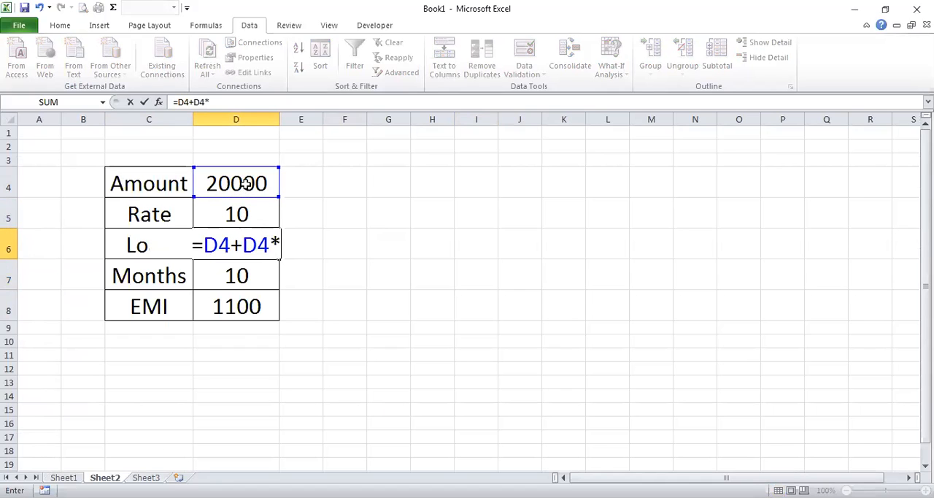
pyautogui.click(246, 212)
pyautogui.write('/100')
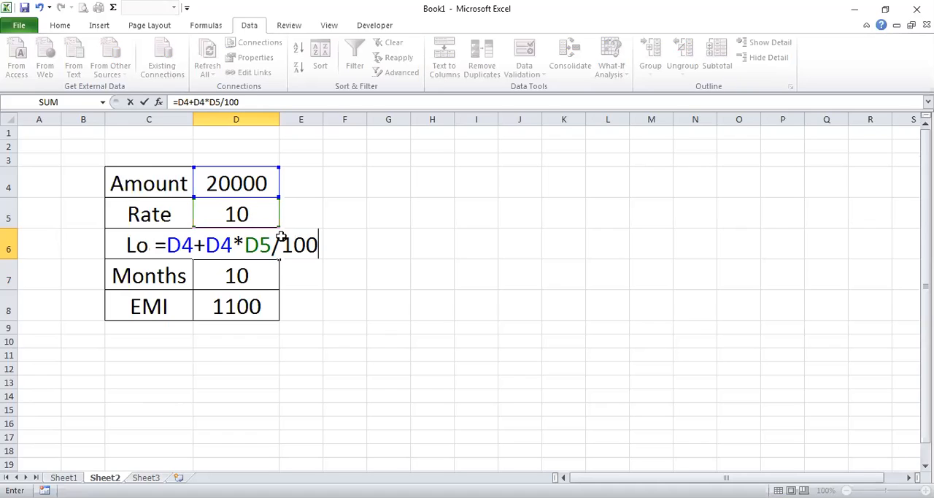
pyautogui.press('Return')
pyautogui.click(255, 246)
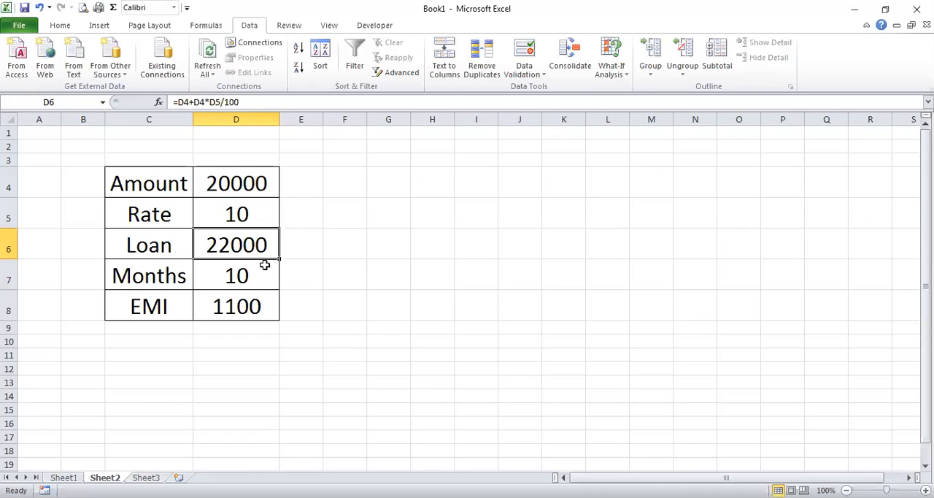
# Calculate the EMI in D8 with the formula =D6/D7
pyautogui.click(240, 307)
pyautogui.write('=')
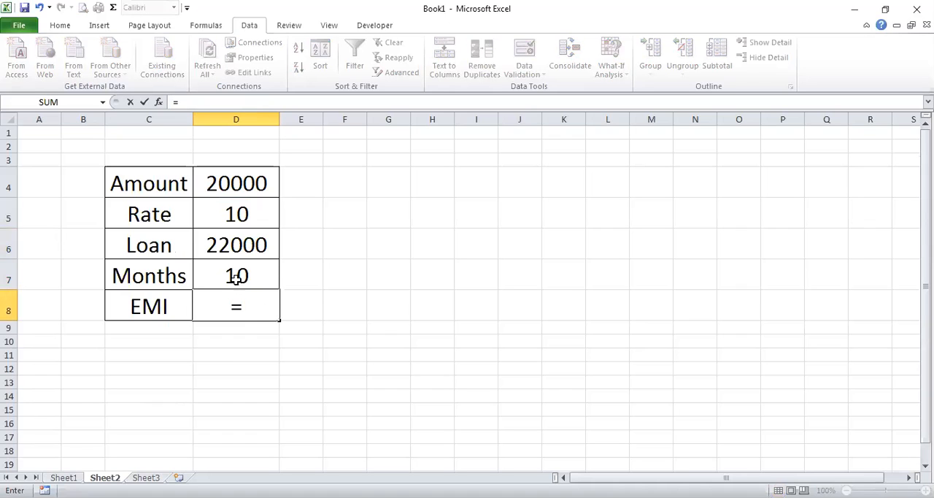
pyautogui.click(235, 247)
pyautogui.write('/')
pyautogui.click(241, 278)
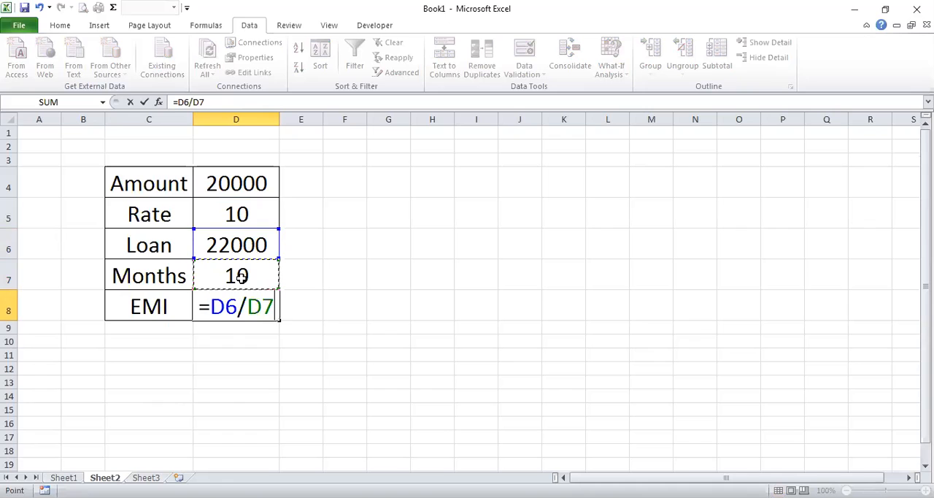
pyautogui.press('Return')
# Examine the Loan and EMI formulas and the Amount, Rate and Months values they depend on
pyautogui.click(243, 247)
pyautogui.click(246, 306)
pyautogui.click(251, 245)
pyautogui.click(257, 299)
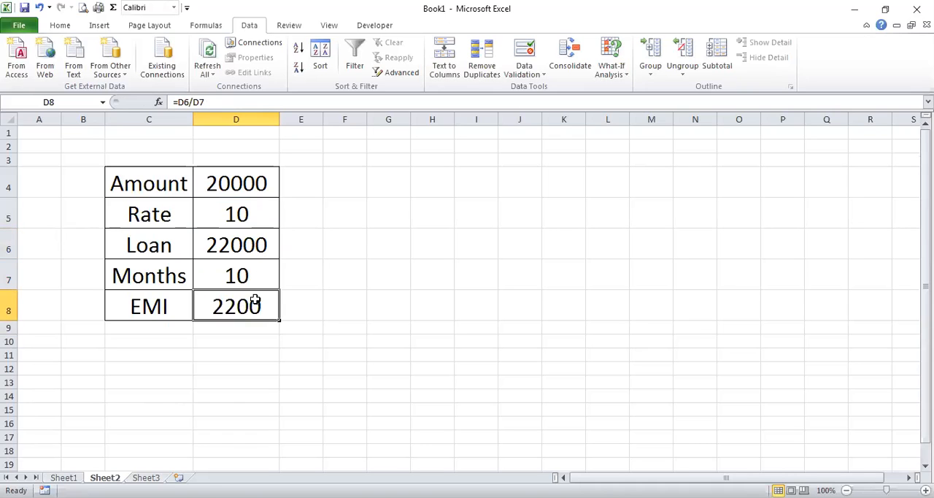
pyautogui.click(252, 252)
pyautogui.click(249, 183)
pyautogui.click(251, 216)
pyautogui.click(256, 273)
pyautogui.click(256, 220)
pyautogui.click(248, 192)
pyautogui.click(248, 244)
pyautogui.click(263, 314)
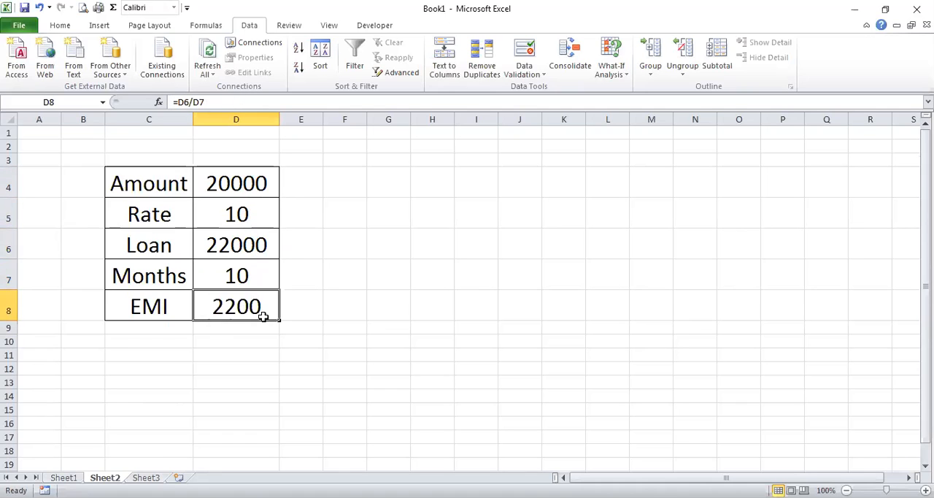
pyautogui.click(343, 254)
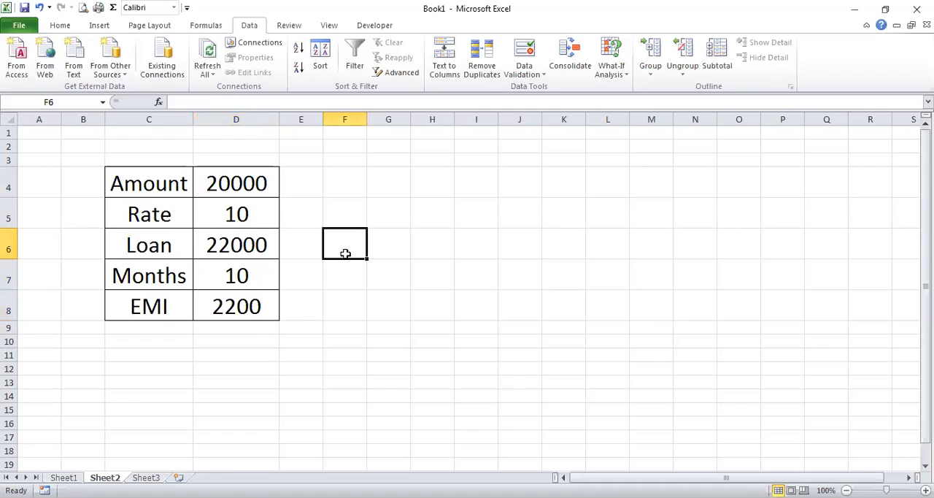
# Select the loan table C4:D8 and delete the existing First and Second scenarios in the Scenario Manager
pyautogui.click(221, 182)
pyautogui.moveTo(183, 182); pyautogui.dragTo(274, 307)
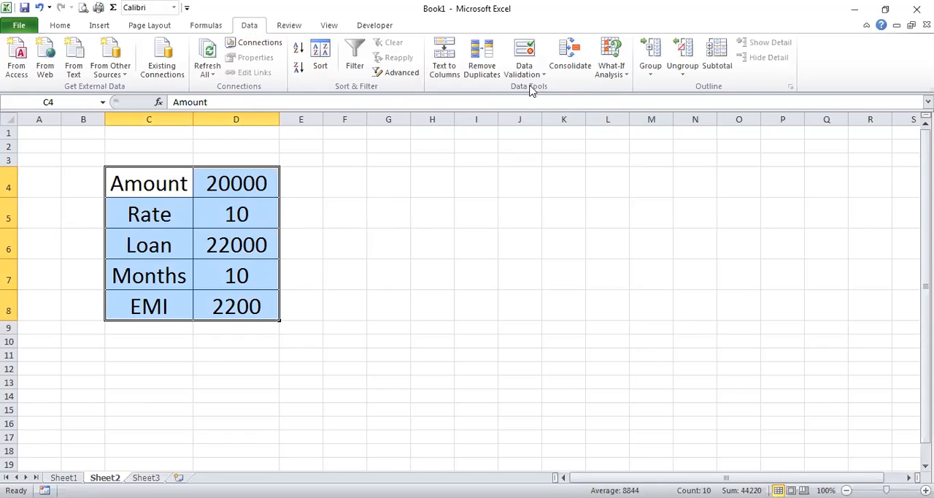
pyautogui.click(614, 73)
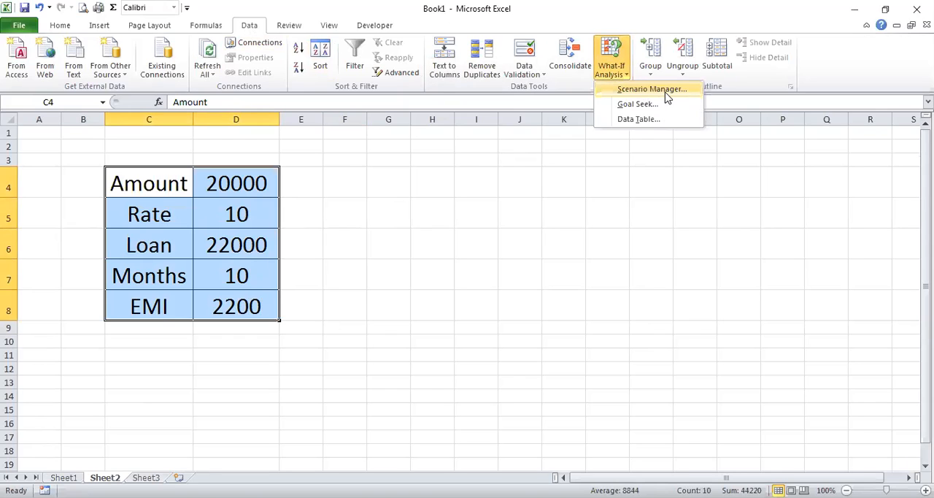
pyautogui.click(666, 89)
pyautogui.click(528, 154)
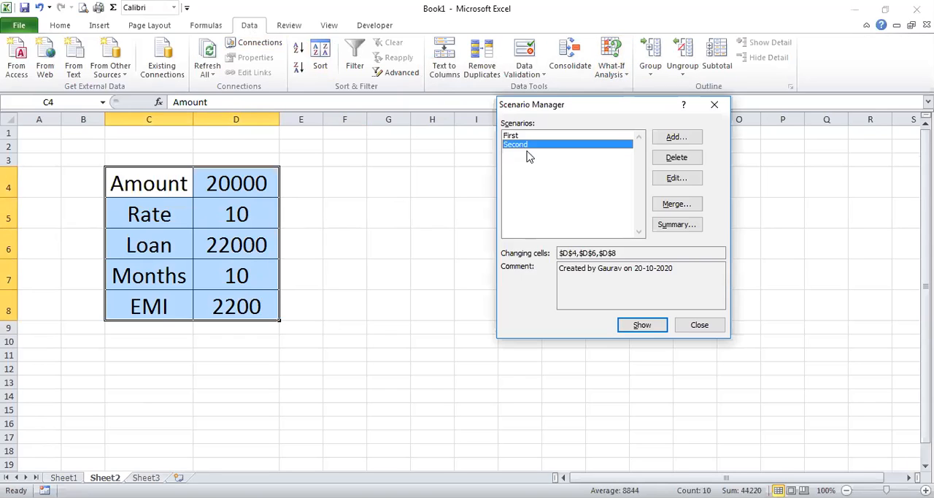
pyautogui.click(676, 157)
pyautogui.click(677, 159)
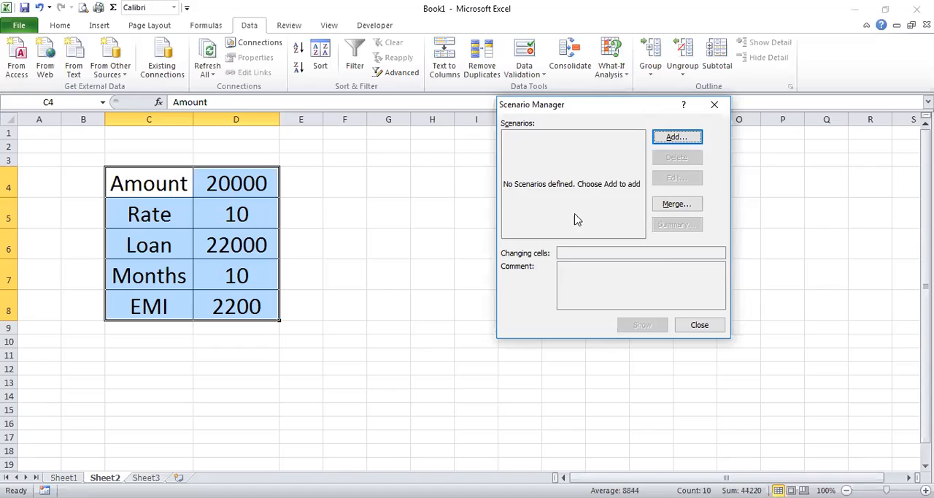
# Add a scenario named First with D4, D6 and D8 as its changing cells
pyautogui.click(676, 138)
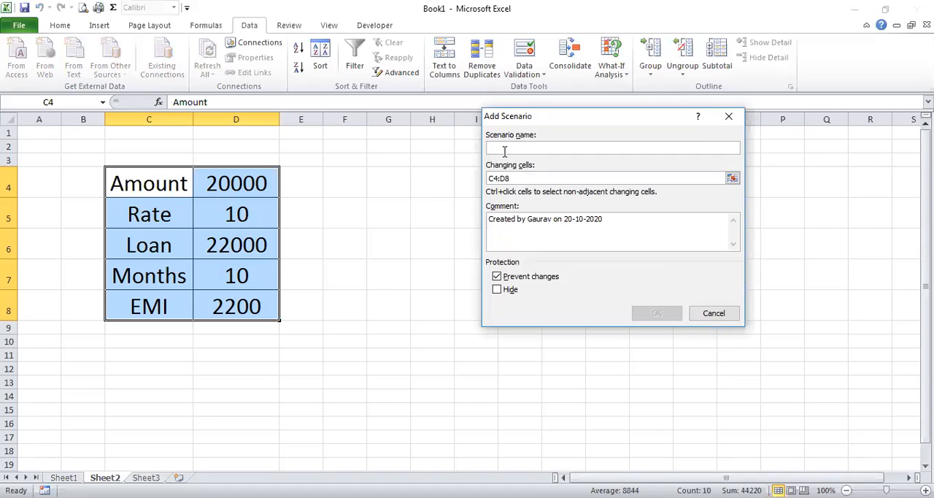
pyautogui.write('First')
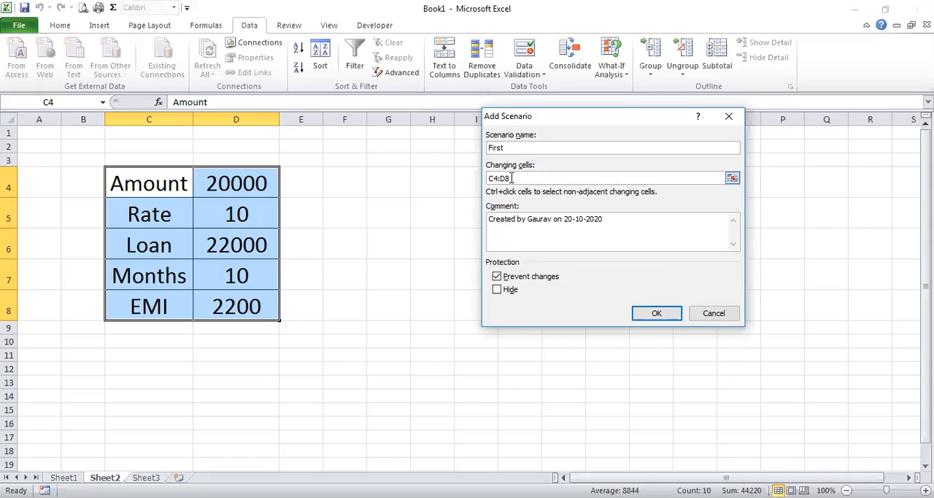
pyautogui.click(511, 178)
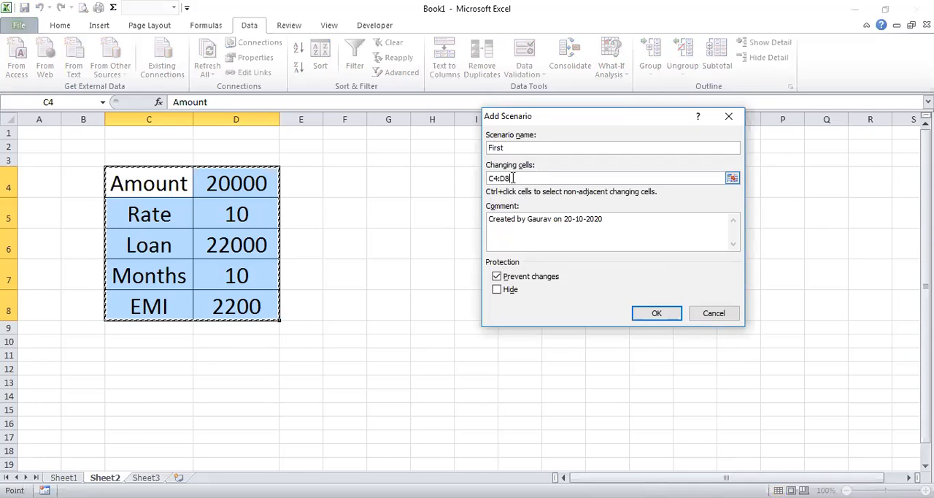
pyautogui.moveTo(517, 178); pyautogui.dragTo(472, 178)
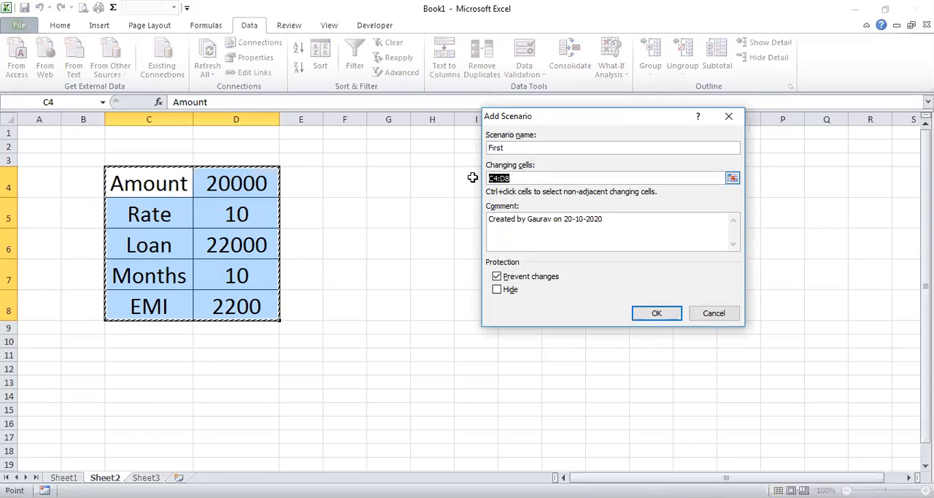
pyautogui.click(242, 186)
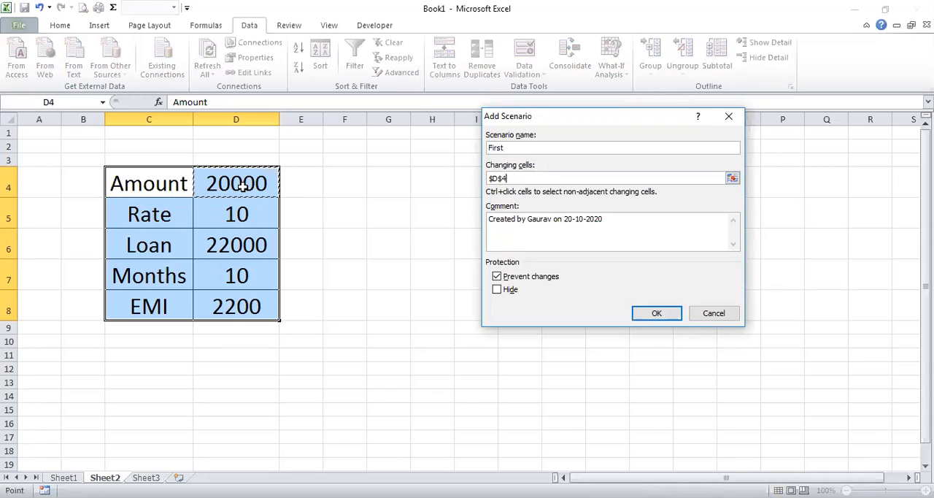
pyautogui.keyDown('ctrl'); pyautogui.click(244, 237); pyautogui.keyUp('ctrl')
pyautogui.keyDown('ctrl'); pyautogui.click(256, 307); pyautogui.keyUp('ctrl')
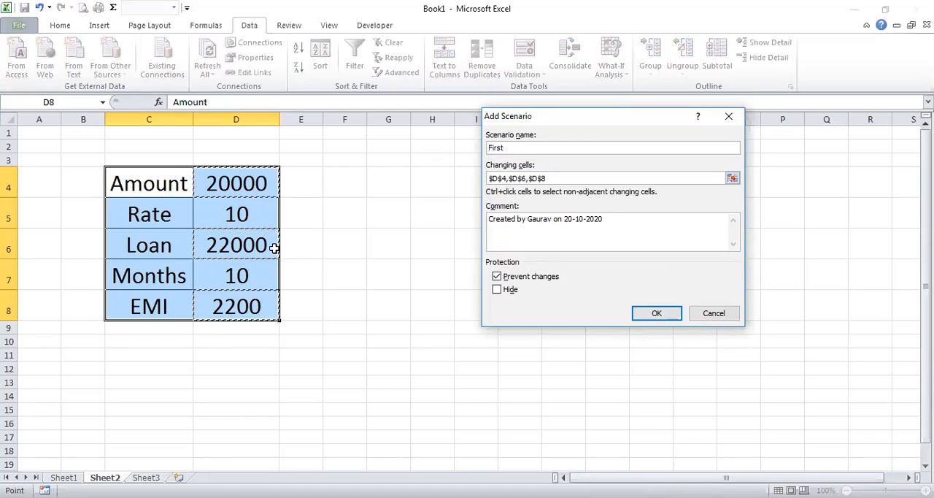
pyautogui.click(667, 317)
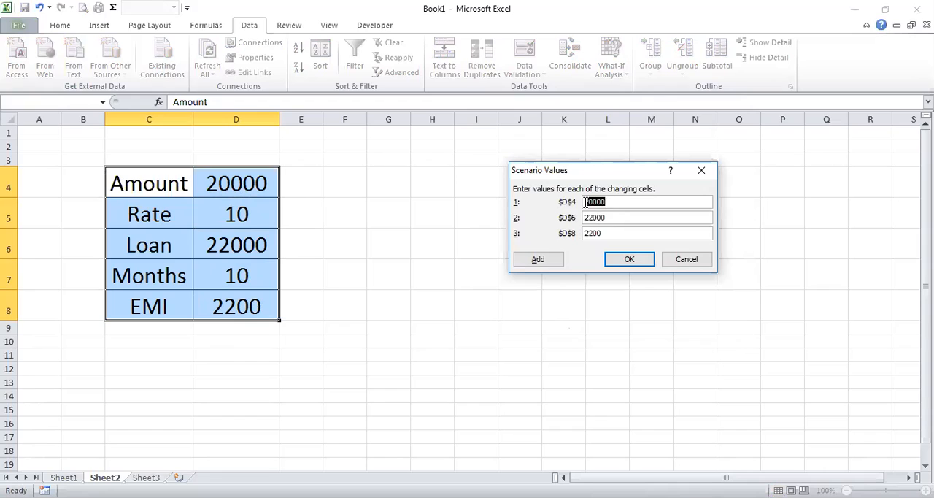
# Set the First scenario's value for D4 to 20000 and save the scenario
pyautogui.write('300')
pyautogui.moveTo(615, 202); pyautogui.dragTo(572, 203)
pyautogui.write('20000')
pyautogui.click(638, 253)
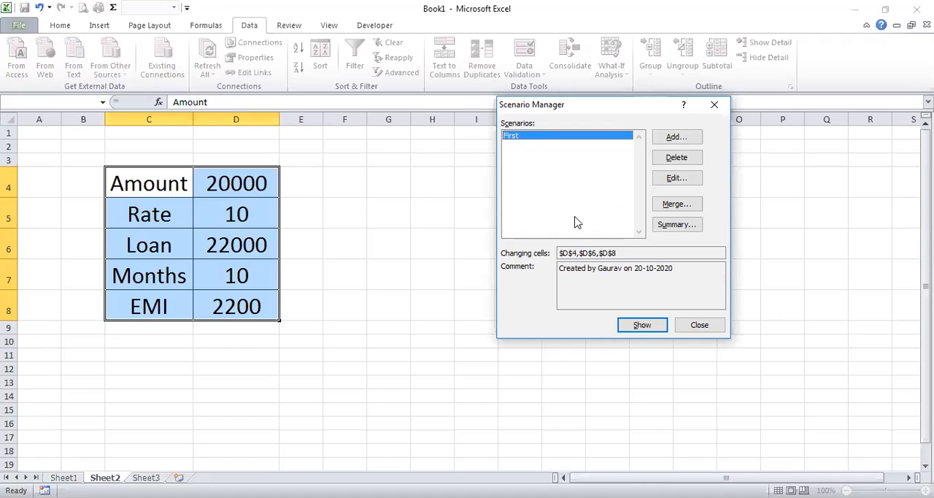
# Show the First scenario on the sheet and check the contents of the Loan and Amount cells
pyautogui.click(642, 325)
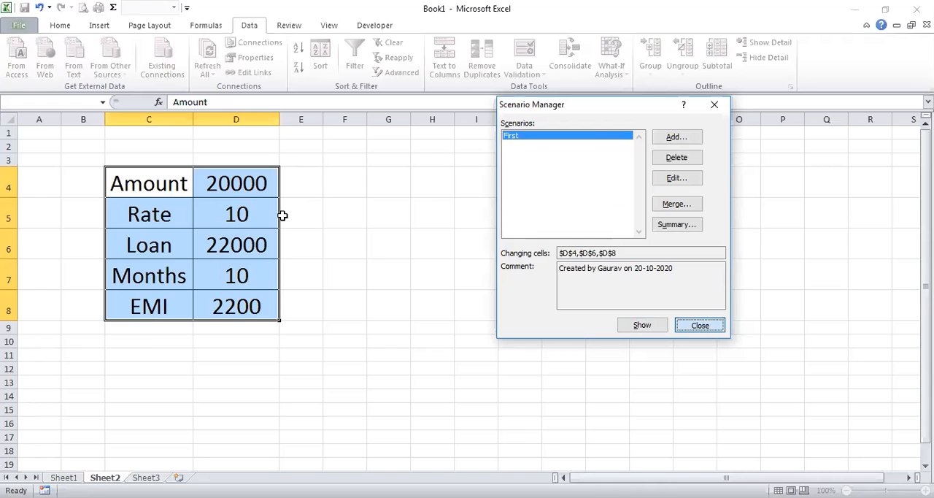
pyautogui.press('Return')
pyautogui.click(253, 243)
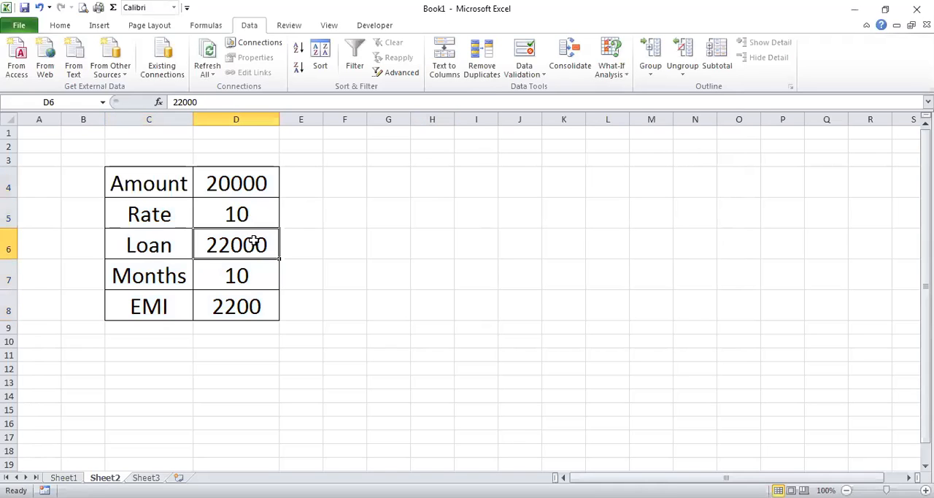
pyautogui.click(387, 273)
pyautogui.doubleClick(246, 247)
pyautogui.click(380, 255)
pyautogui.click(230, 182)
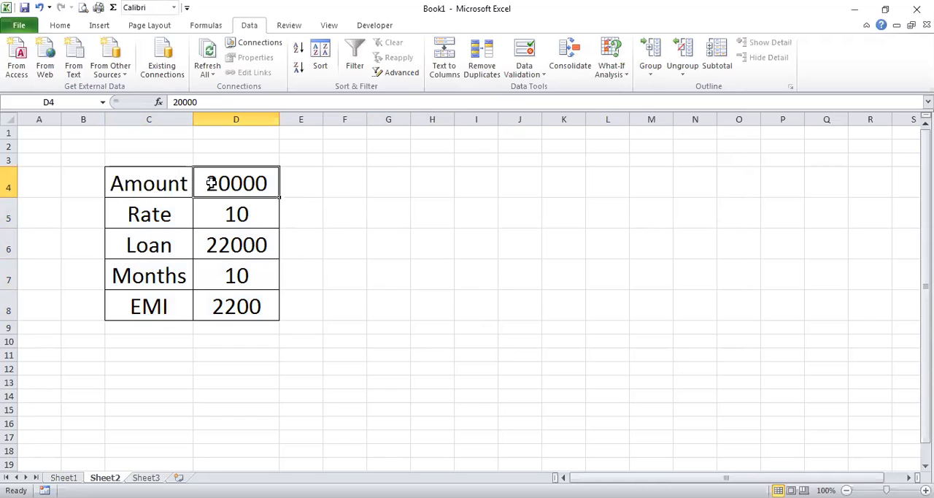
pyautogui.click(251, 244)
# Change the Amount in D4 to 30000
pyautogui.click(221, 183)
pyautogui.doubleClick(218, 182)
pyautogui.press('BackSpace')
pyautogui.write('3')
pyautogui.click(286, 235)
# Recalculate the Loan in D6 for the new amount with the formula =D4+D4*D5/100
pyautogui.click(239, 244)
pyautogui.write('=')
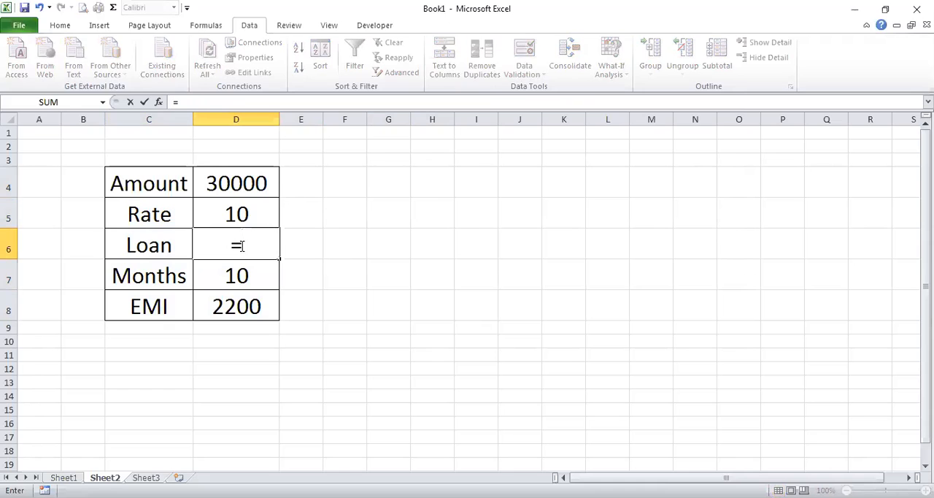
pyautogui.click(237, 183)
pyautogui.write('+')
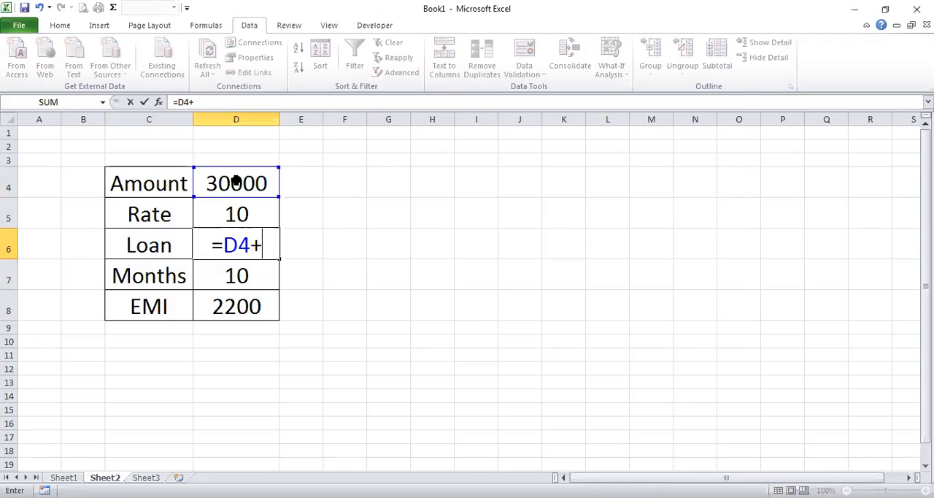
pyautogui.click(237, 184)
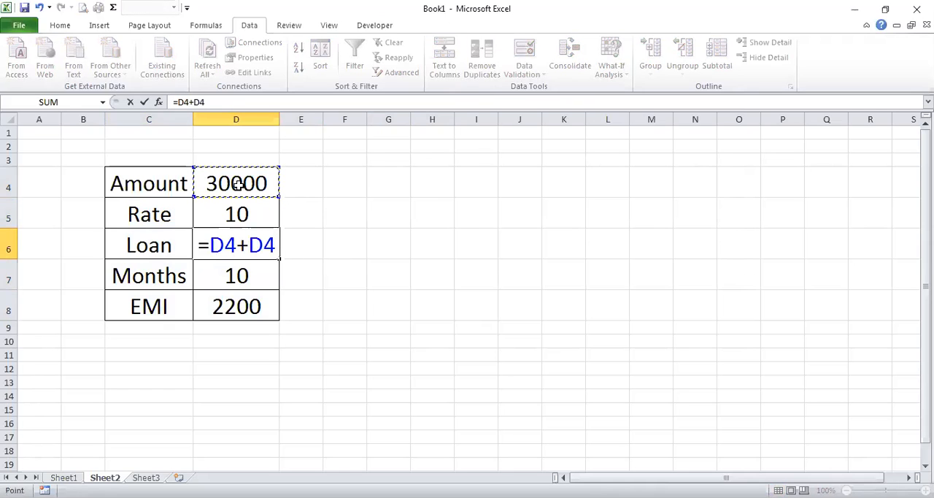
pyautogui.write('*')
pyautogui.click(260, 211)
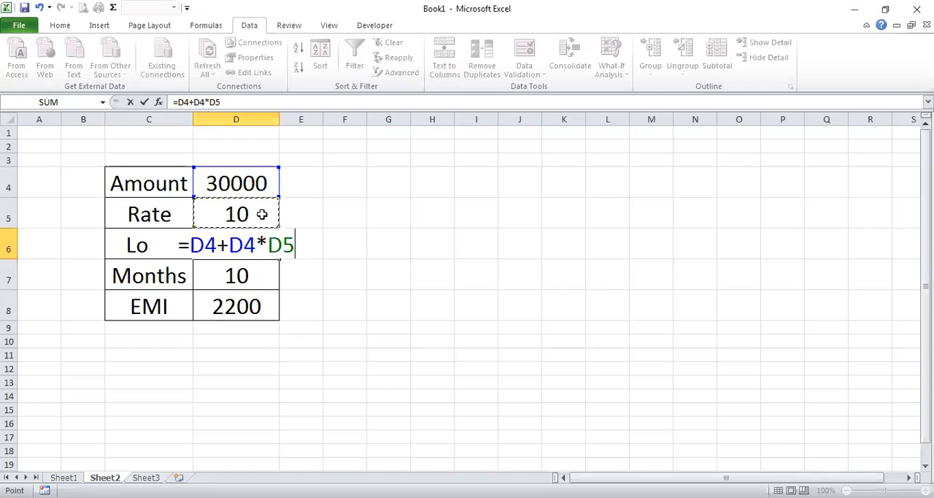
pyautogui.write('/100')
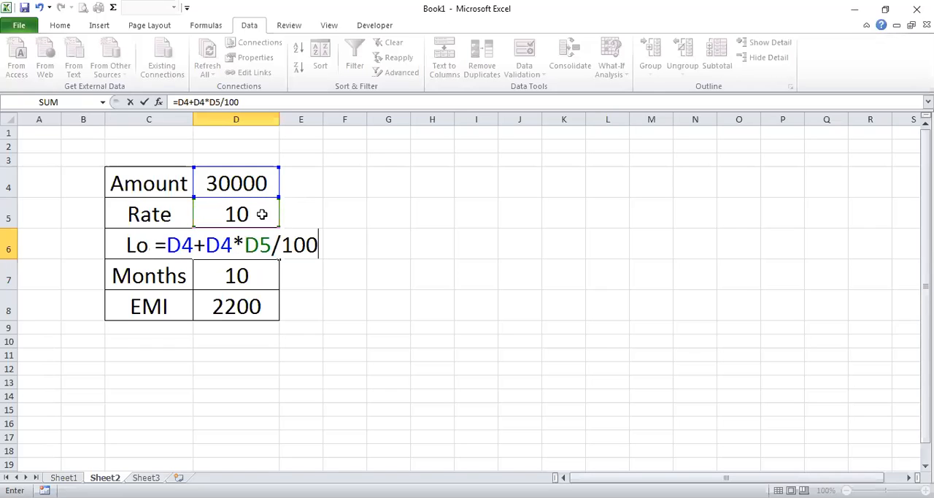
pyautogui.press('Return')
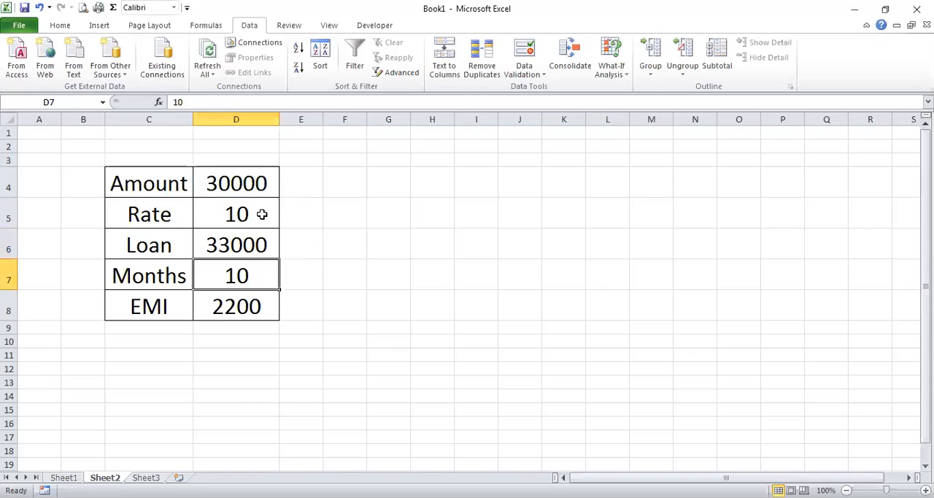
# Recalculate the EMI in D8 for the new loan with the formula =D6/D7
pyautogui.click(247, 306)
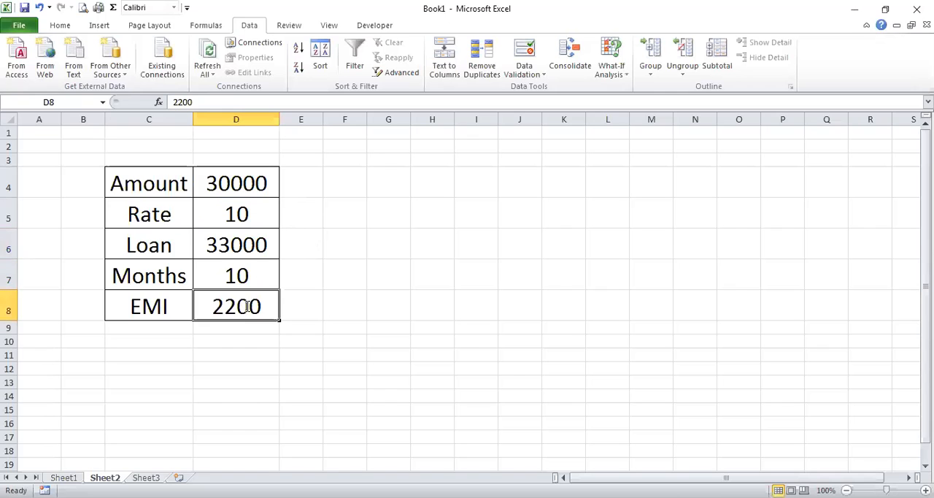
pyautogui.write('=')
pyautogui.click(250, 247)
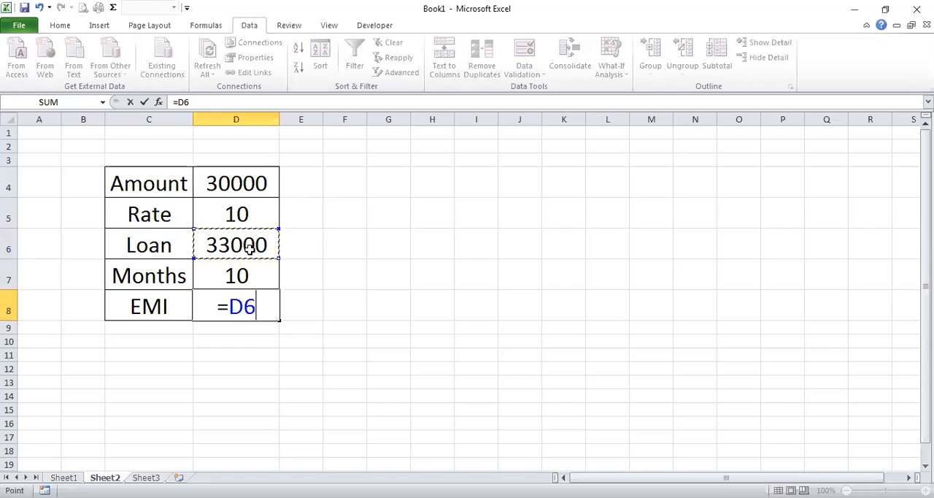
pyautogui.write('/')
pyautogui.click(250, 270)
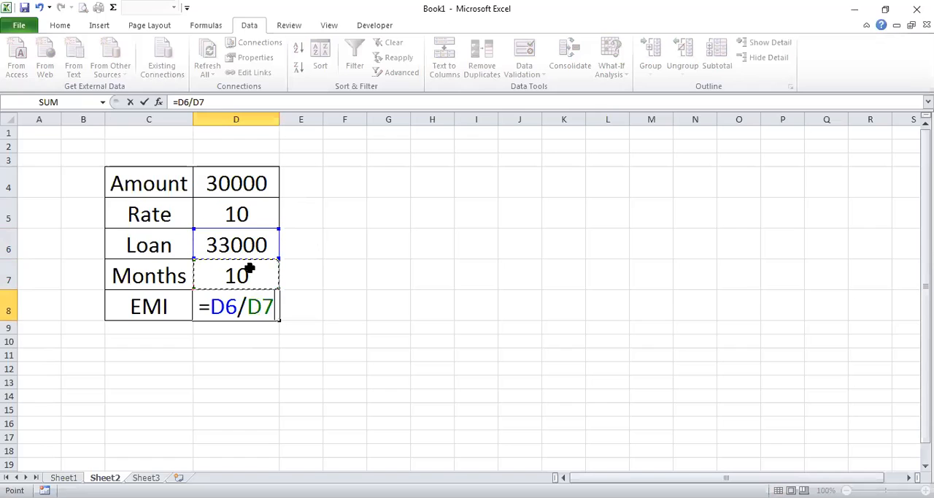
pyautogui.press('Return')
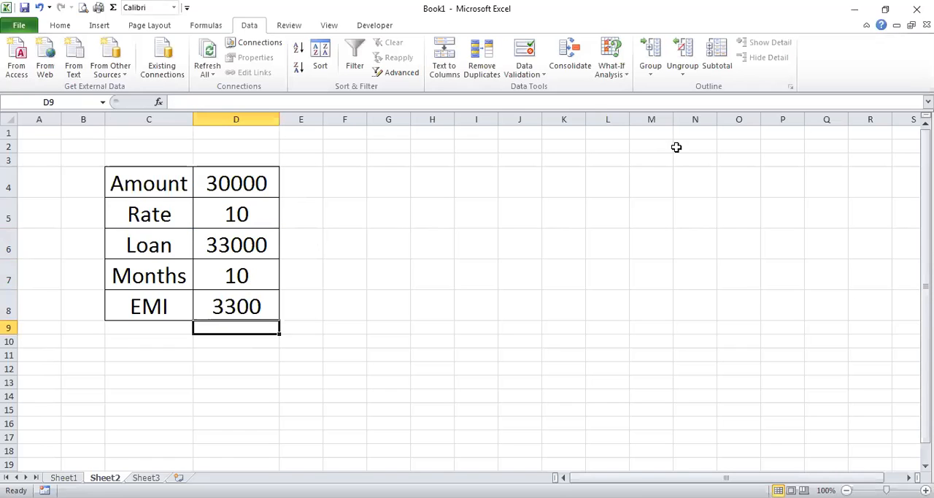
# Add a scenario named second in the Scenario Manager with changing cells D4,D6,D8 and Prevent changes turned off
pyautogui.click(617, 73)
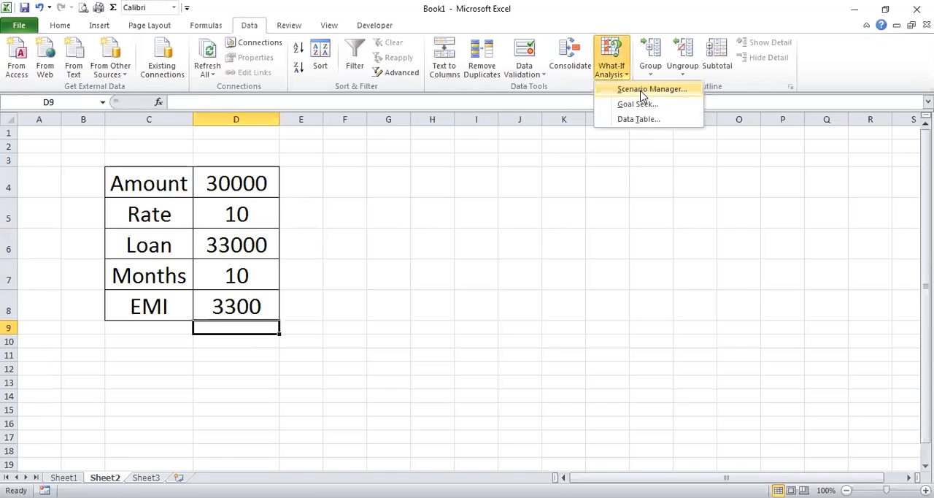
pyautogui.click(642, 100)
pyautogui.press('Return')
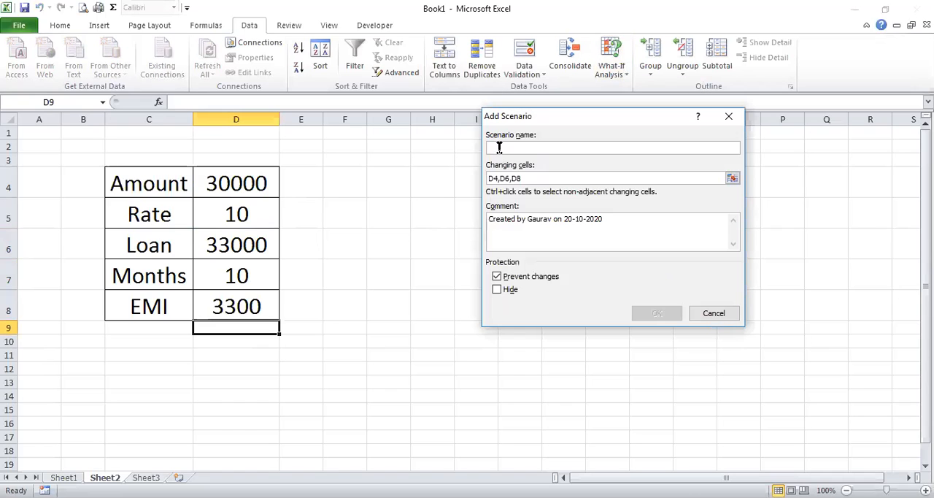
pyautogui.write('second')
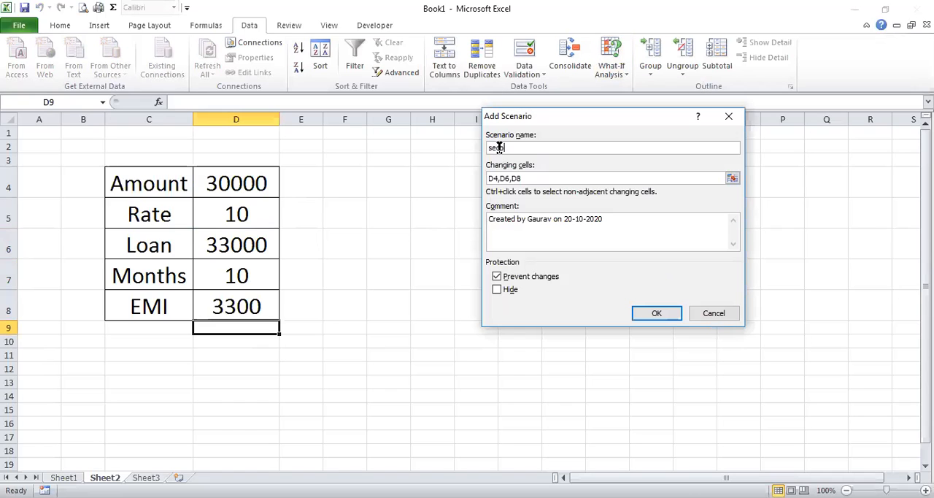
pyautogui.click(528, 178)
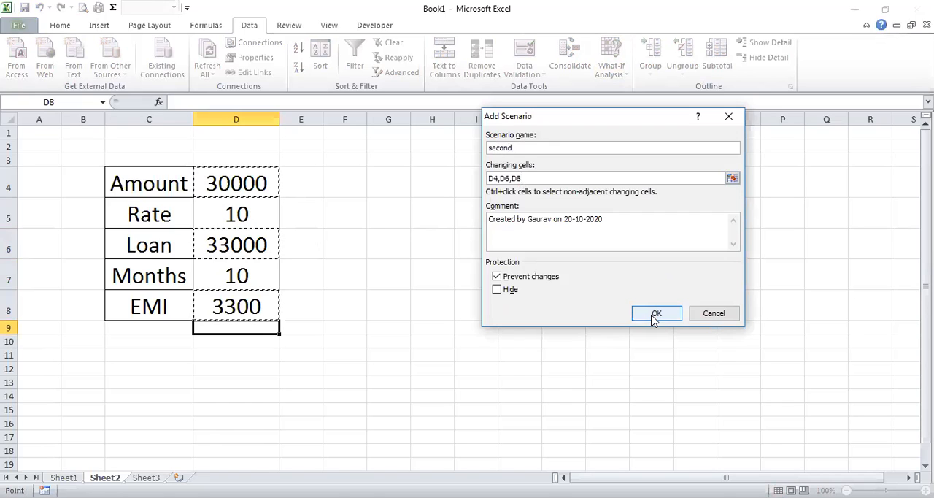
pyautogui.click(498, 277)
pyautogui.click(656, 314)
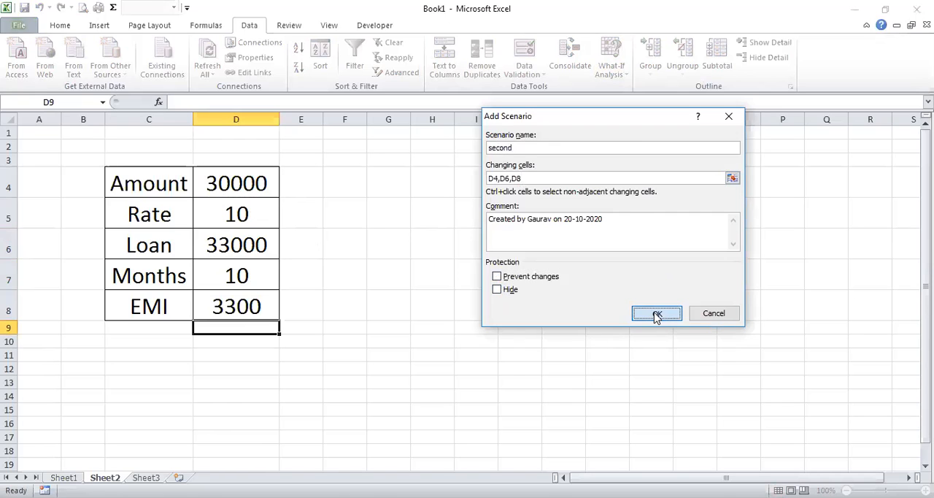
# Save the second scenario with values 30000, 33000 and 3300, and close the Scenario Manager
pyautogui.click(475, 293)
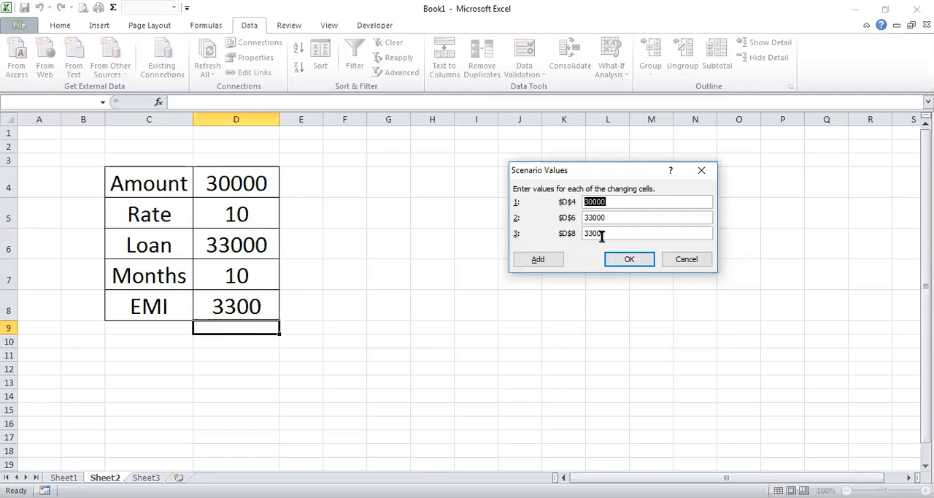
pyautogui.click(629, 259)
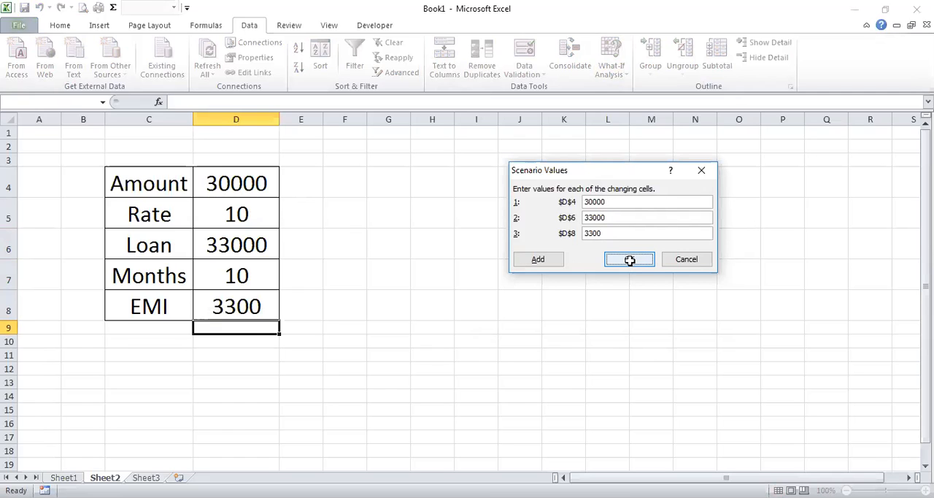
pyautogui.click(652, 332)
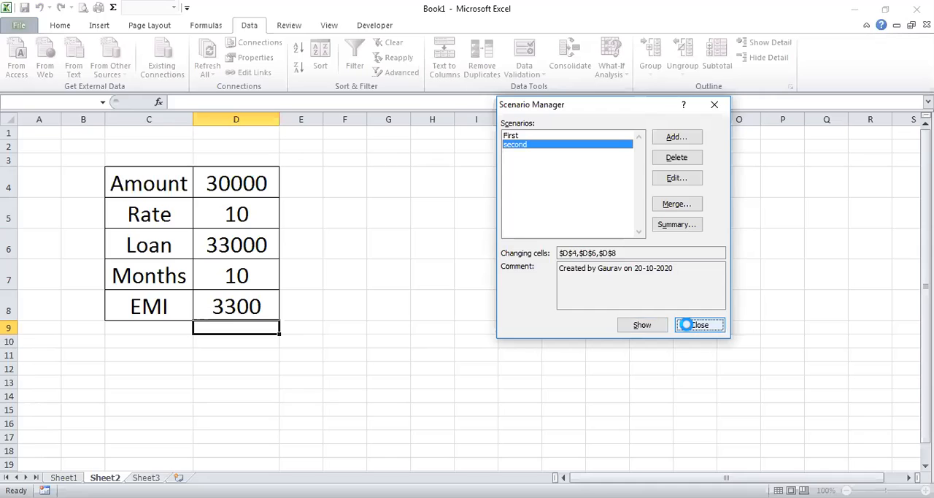
pyautogui.click(612, 237)
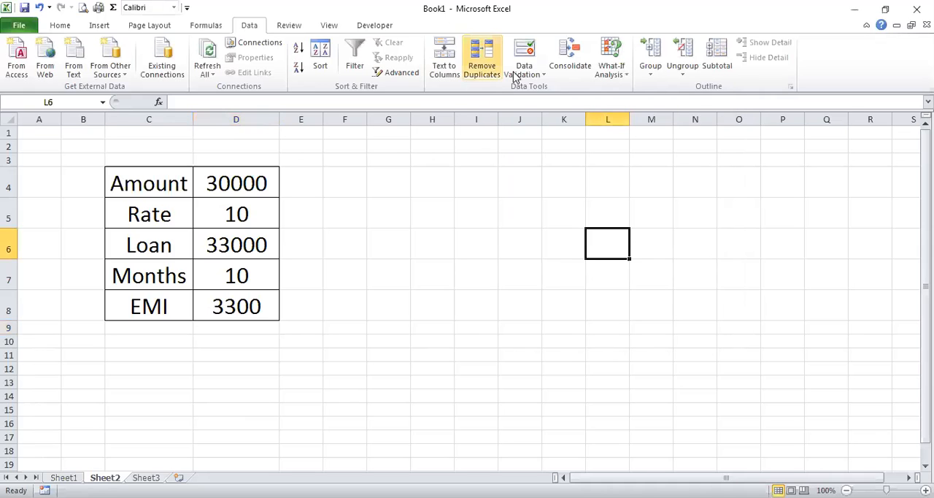
# Generate a Scenario summary report of the saved scenarios from the Scenario Manager
pyautogui.click(613, 65)
pyautogui.click(646, 91)
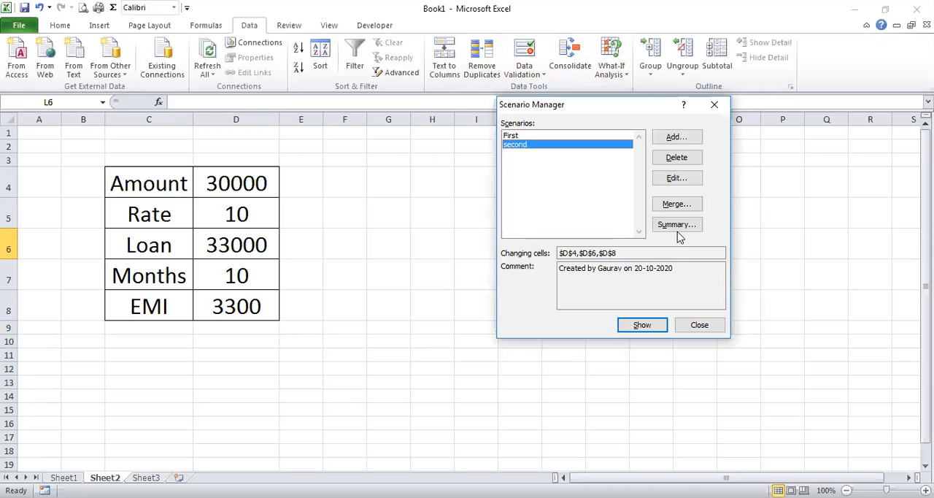
pyautogui.click(678, 225)
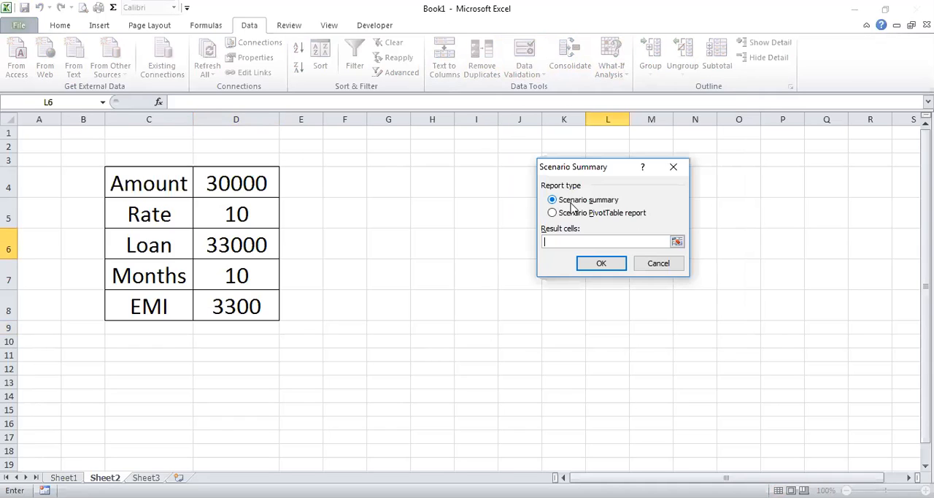
pyautogui.click(601, 265)
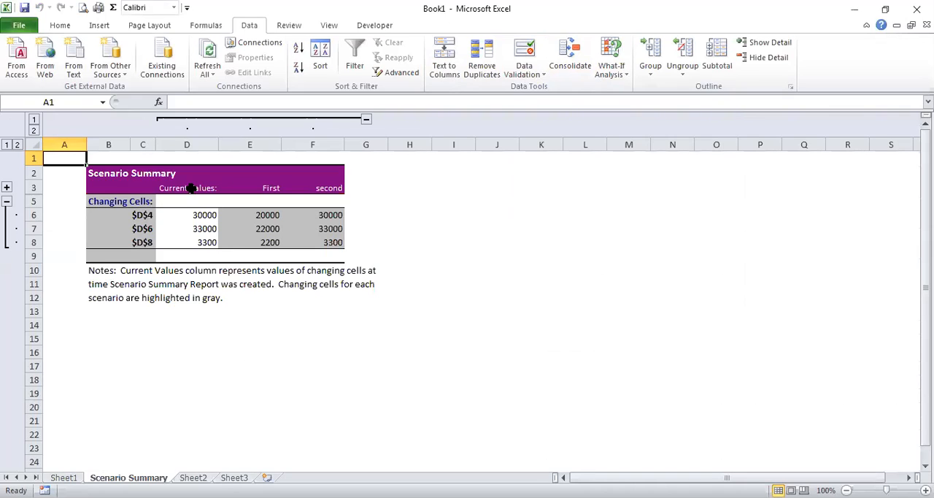
# Compare the changing-cell values in the Current Values, First and second columns of the summary report
pyautogui.moveTo(198, 214); pyautogui.dragTo(200, 247)
pyautogui.moveTo(267, 214); pyautogui.dragTo(268, 245)
pyautogui.moveTo(328, 216); pyautogui.dragTo(324, 251)
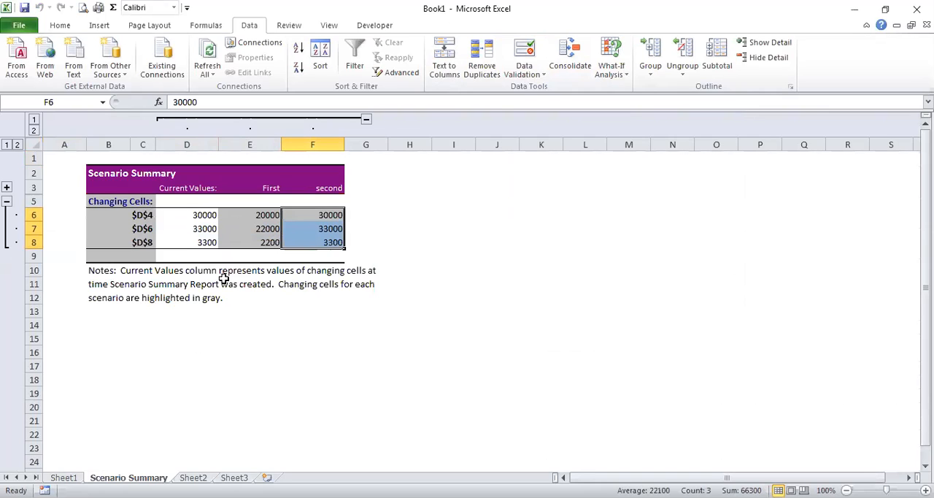
pyautogui.moveTo(200, 213); pyautogui.dragTo(202, 242)
pyautogui.moveTo(259, 218); pyautogui.dragTo(258, 236)
pyautogui.moveTo(334, 214); pyautogui.dragTo(336, 241)
# Look through Sheet1, Sheet2, Sheet3 and the Scenario Summary sheet to compare their contents
pyautogui.click(64, 477)
pyautogui.click(194, 477)
pyautogui.click(129, 477)
pyautogui.click(193, 478)
pyautogui.click(64, 477)
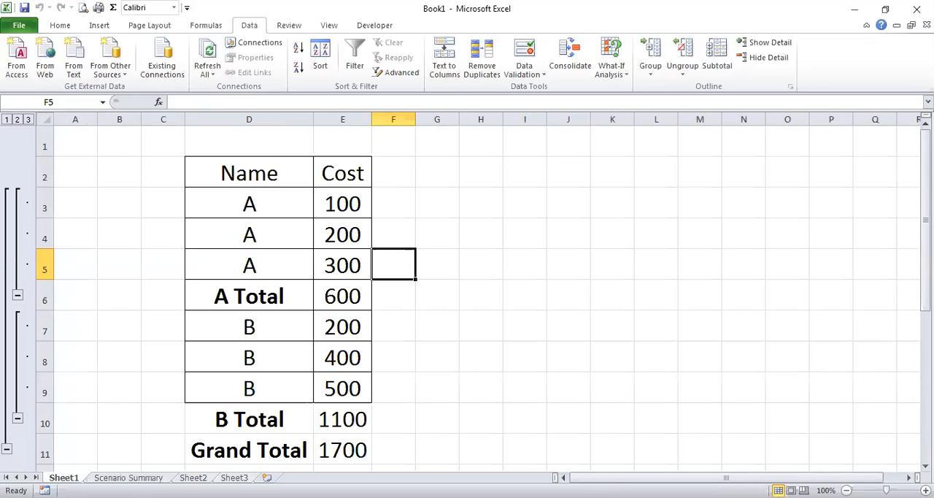
pyautogui.click(234, 477)
pyautogui.click(129, 477)
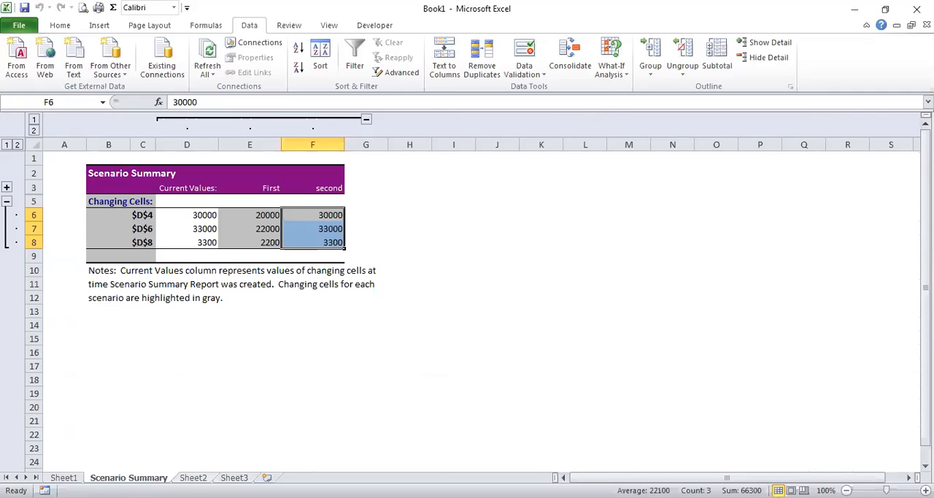
pyautogui.click(194, 477)
pyautogui.click(235, 478)
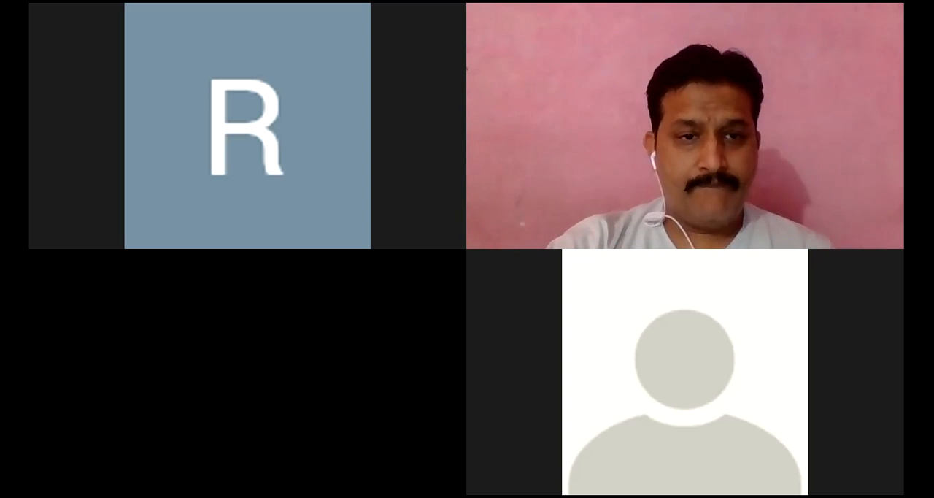
# Switch to the textbook PDF in Adobe Reader and read the Goal Seek introduction and example table on page 62
pyautogui.scroll(-5, 329, 266)
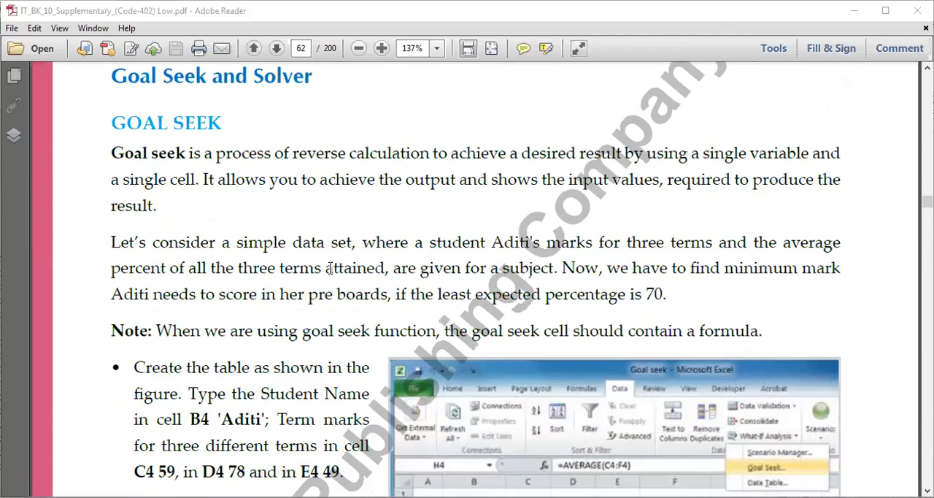
pyautogui.scroll(-4, 468, 360)
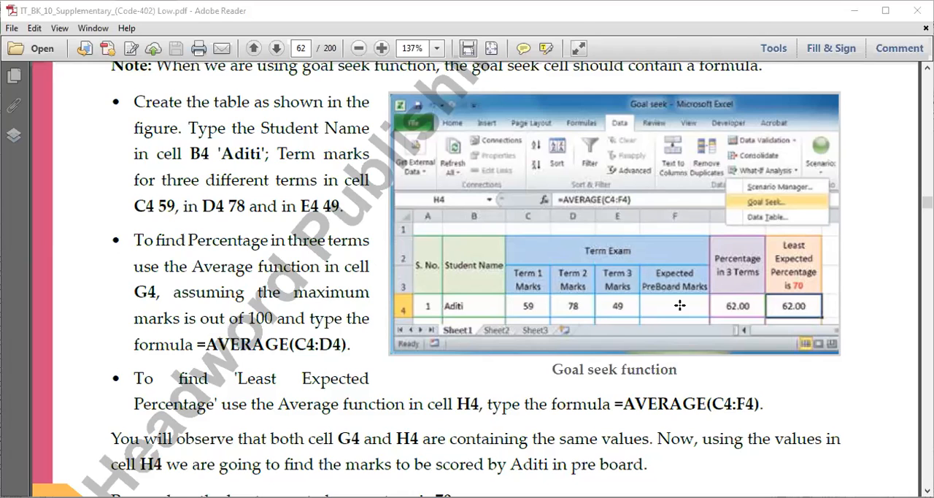
pyautogui.scroll(-3, 680, 305)
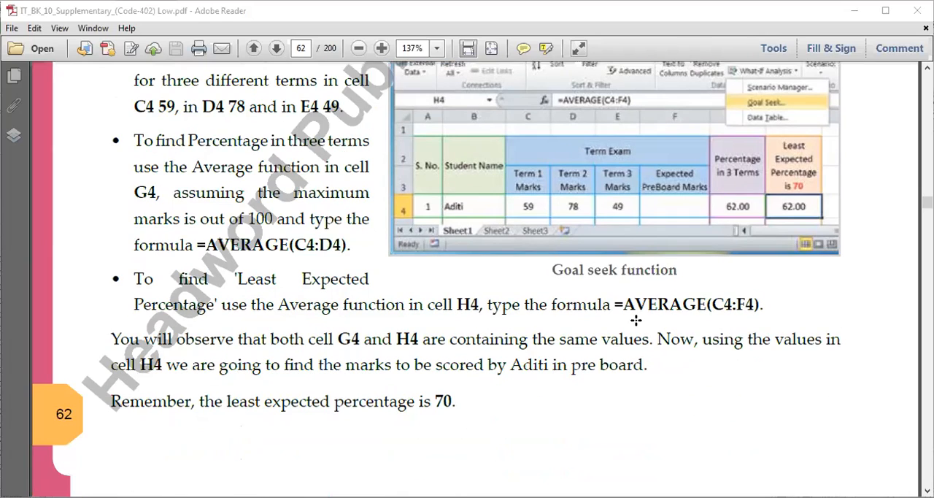
pyautogui.scroll(3, 635, 320)
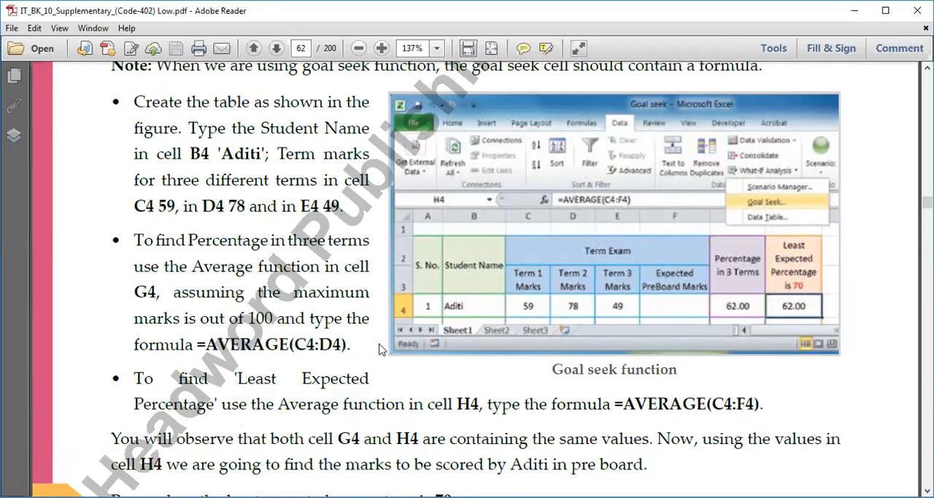
pyautogui.click(528, 306)
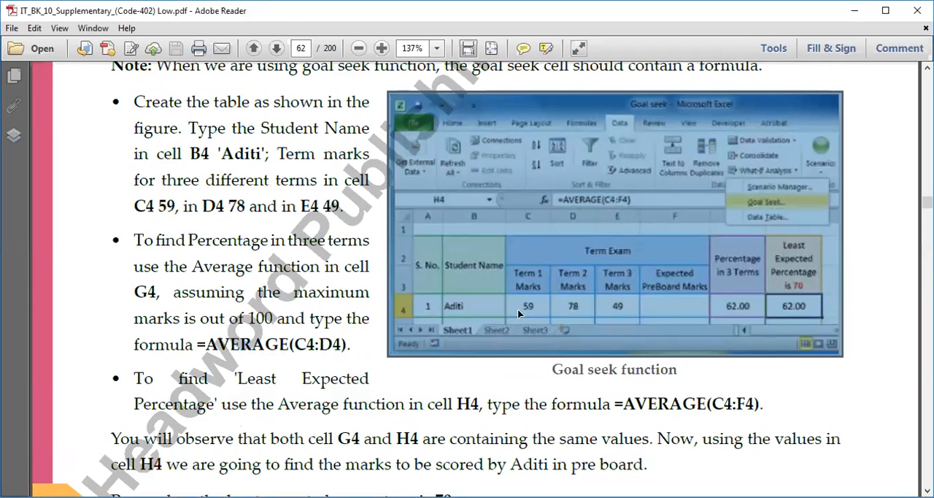
pyautogui.click(698, 306)
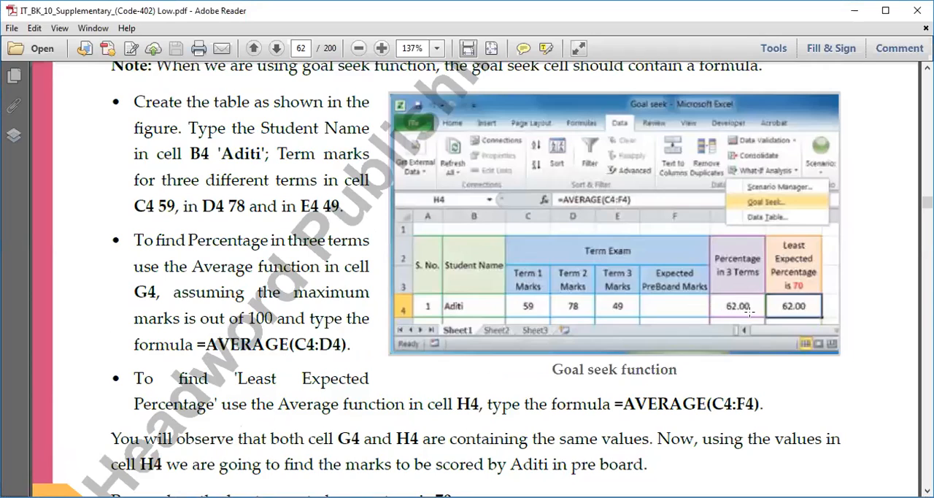
pyautogui.scroll(-3, 487, 353)
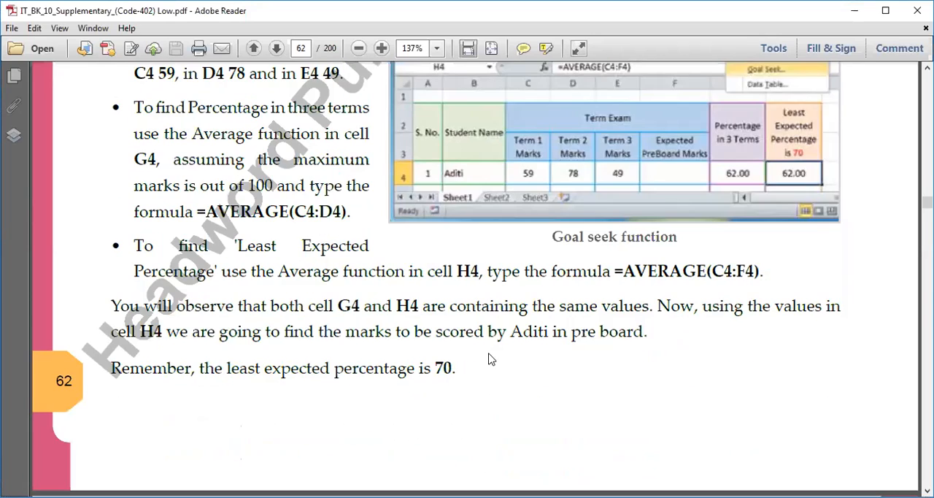
# Read the Using Goal Seek function steps on page 63, checking cell H4 against the example table and highlighting the Goal Seek command
pyautogui.scroll(-9, 487, 352)
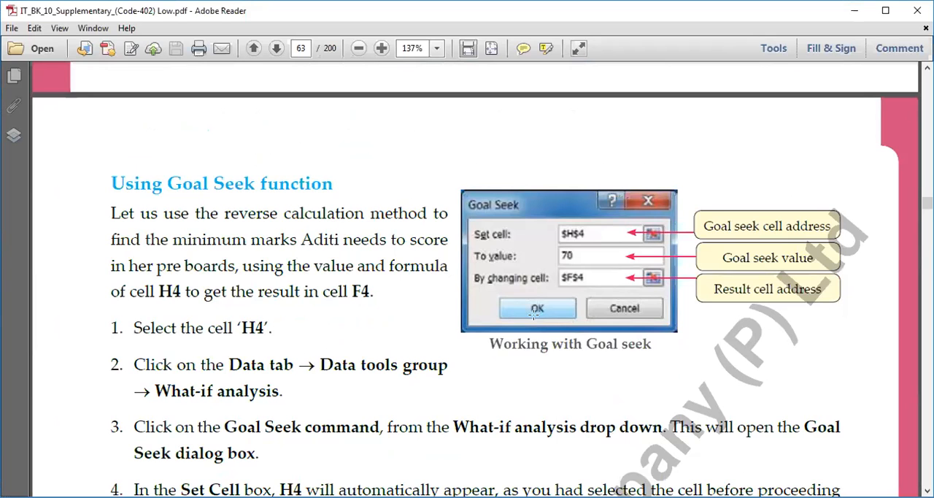
pyautogui.doubleClick(241, 328)
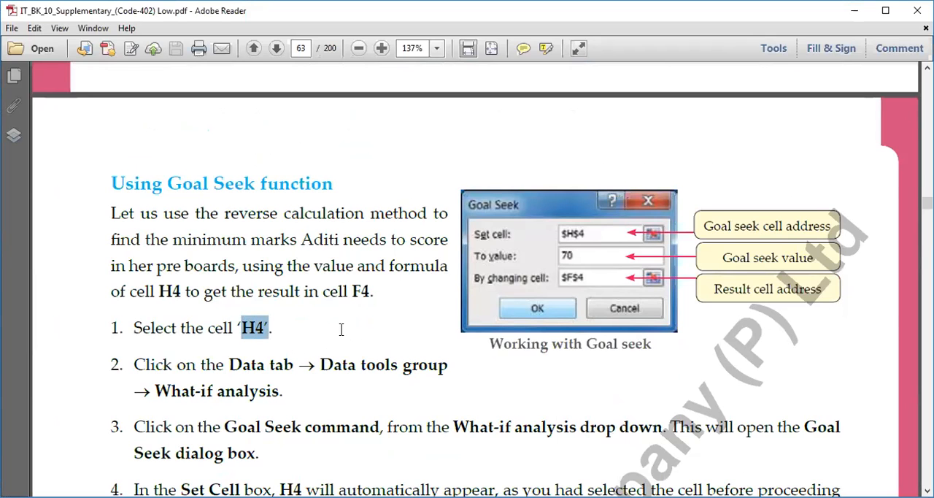
pyautogui.scroll(9, 528, 313)
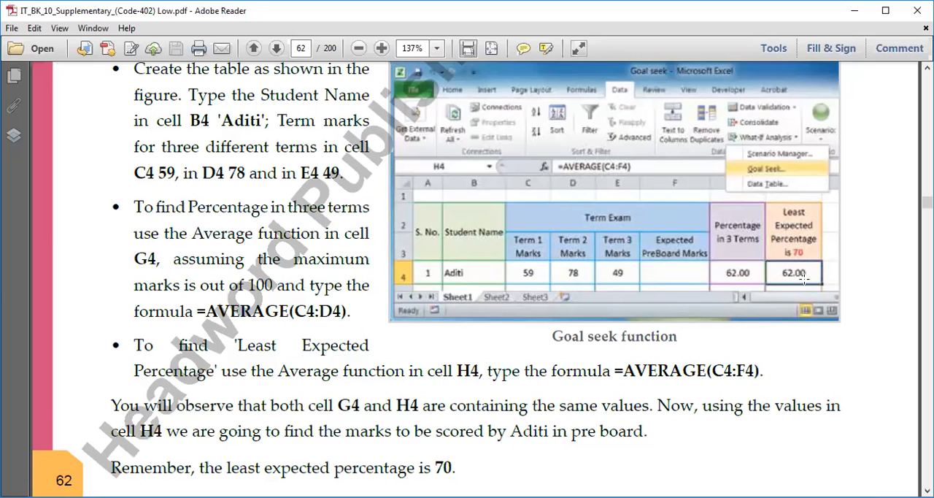
pyautogui.scroll(-3, 490, 407)
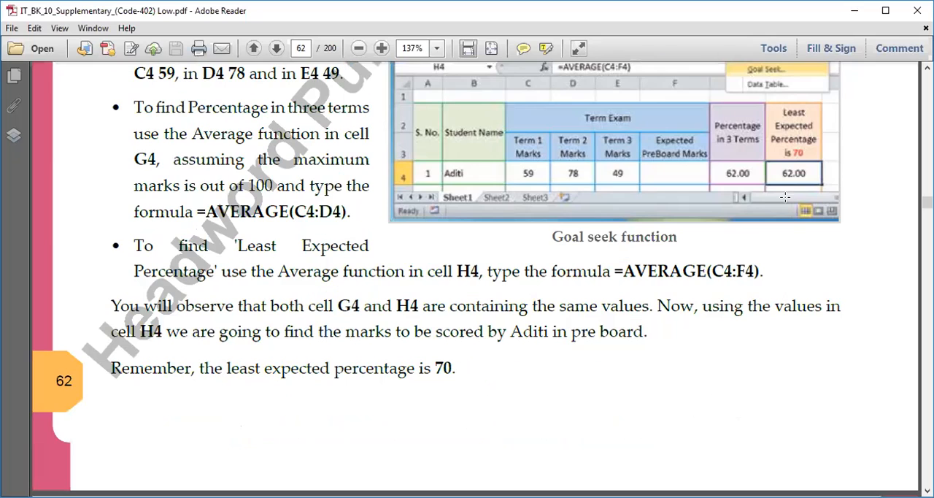
pyautogui.scroll(-8, 541, 342)
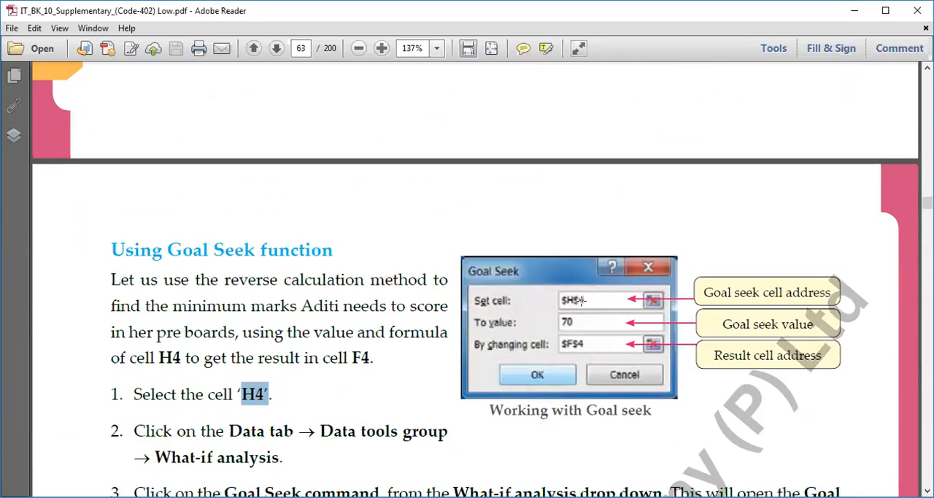
pyautogui.scroll(-2, 438, 406)
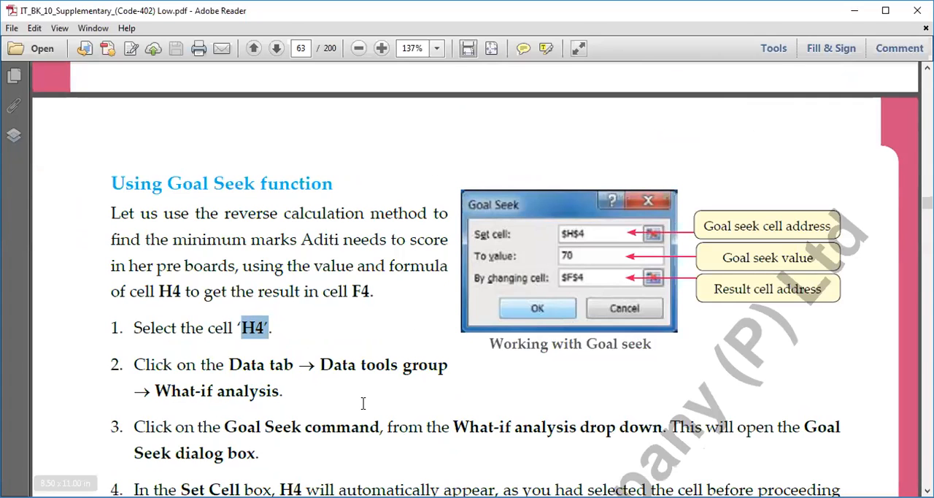
pyautogui.scroll(-2, 358, 400)
pyautogui.moveTo(221, 360); pyautogui.dragTo(381, 362)
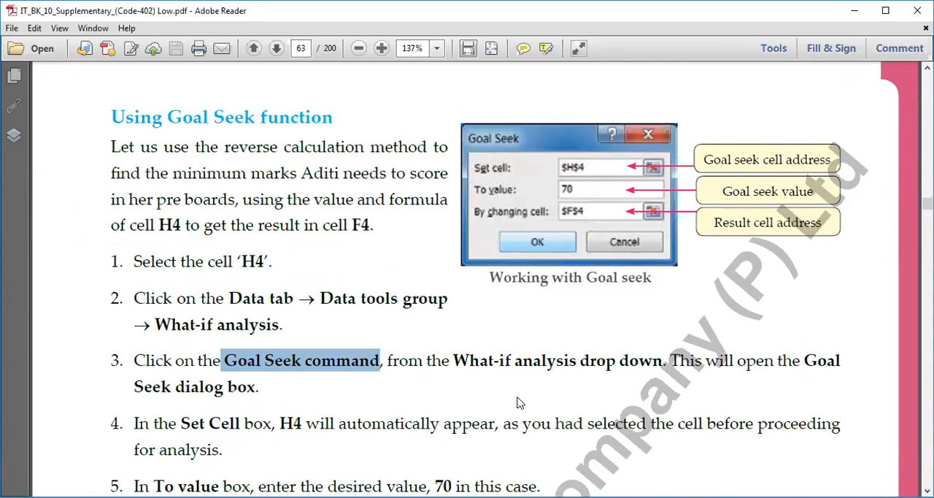
pyautogui.scroll(-1, 515, 396)
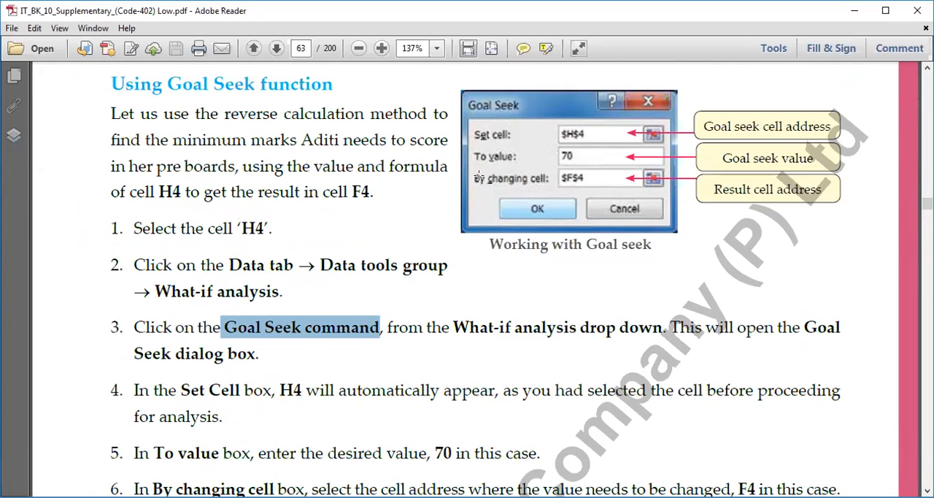
# Compare the Goal Seek dialog figure on page 63 with the example table and the expected percentage on page 62
pyautogui.scroll(3, 467, 289)
pyautogui.scroll(10, 456, 292)
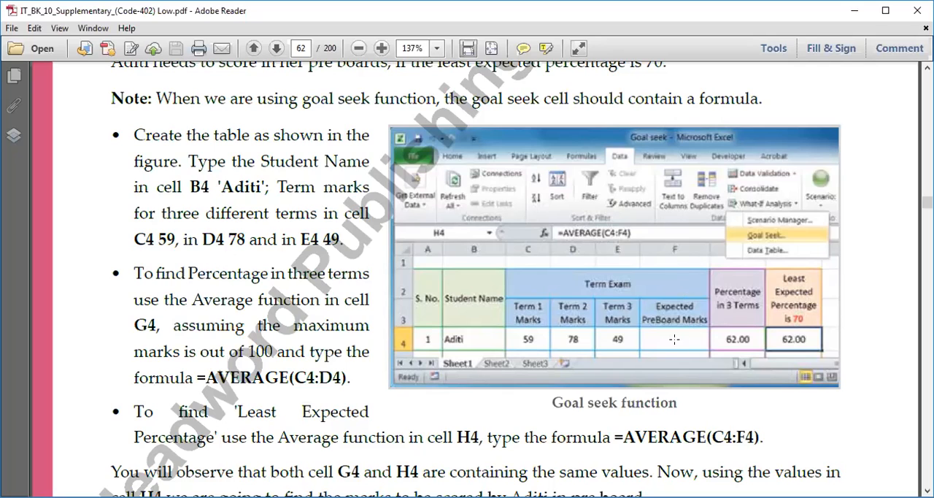
pyautogui.scroll(-10, 532, 340)
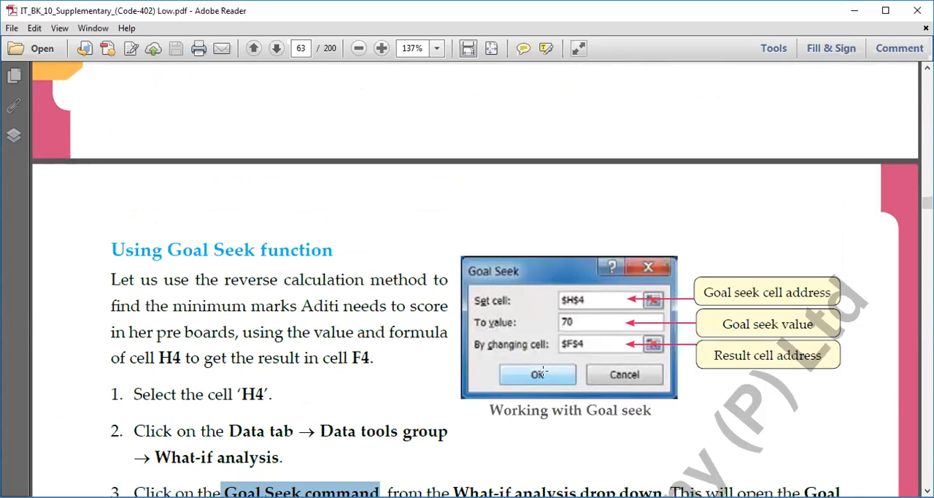
pyautogui.scroll(5, 592, 372)
pyautogui.scroll(2, 607, 367)
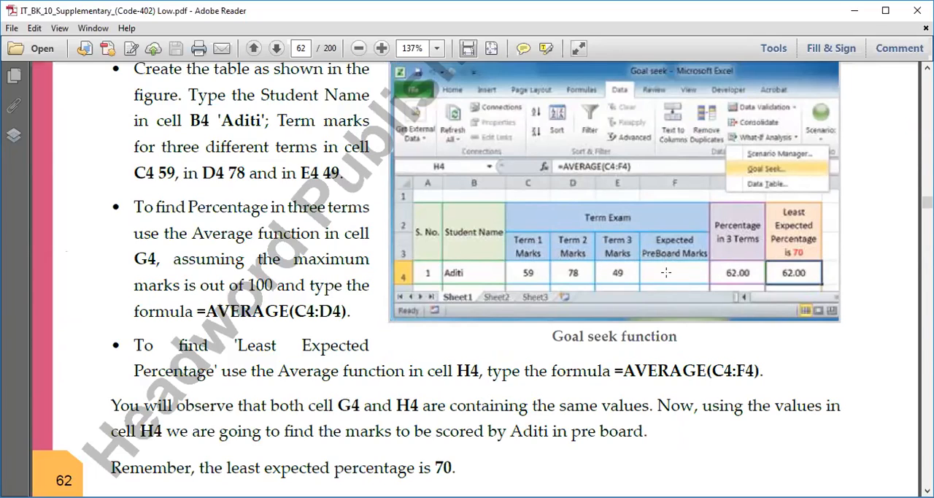
pyautogui.scroll(-5, 584, 361)
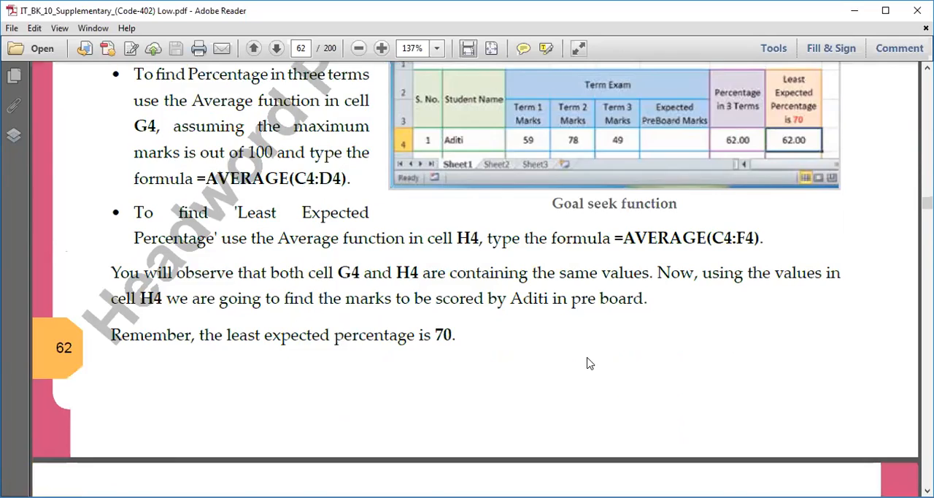
# Review the last Goal Seek steps on page 63 with the Goal Seek Status figure and the output table
pyautogui.scroll(-7, 582, 356)
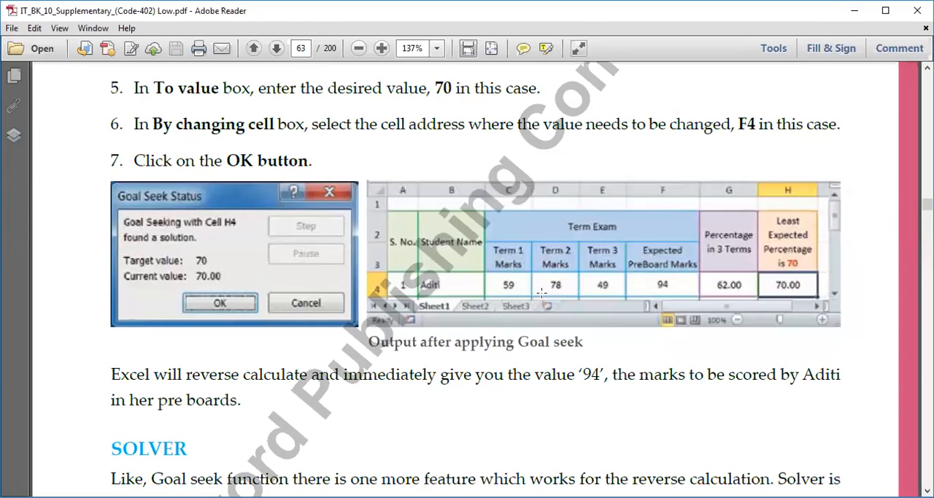
pyautogui.scroll(-4, 402, 294)
pyautogui.scroll(6, 407, 306)
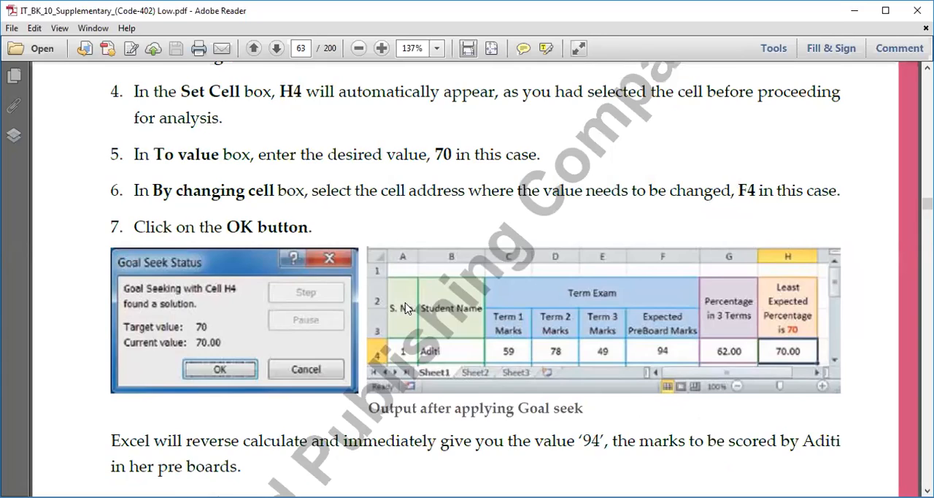
pyautogui.scroll(2, 407, 306)
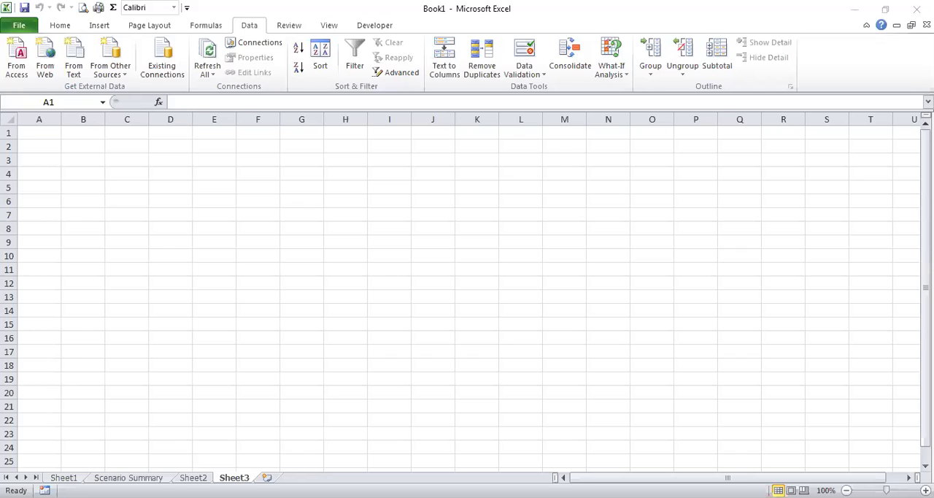
# Switch to Sheet3 in Excel, set the whole sheet's font size to 20 and enter the student's name in D3
pyautogui.click(8, 118)
pyautogui.click(60, 25)
pyautogui.click(220, 48)
pyautogui.click(189, 191)
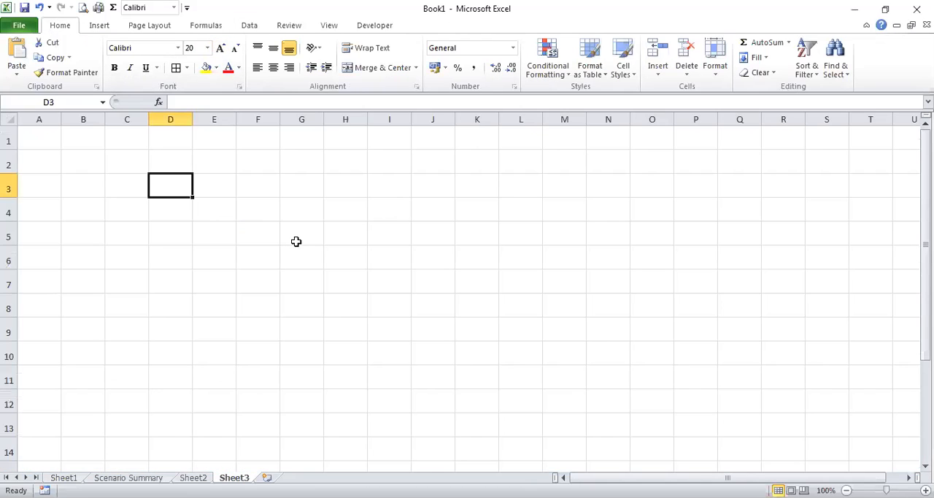
pyautogui.write('AMIt')
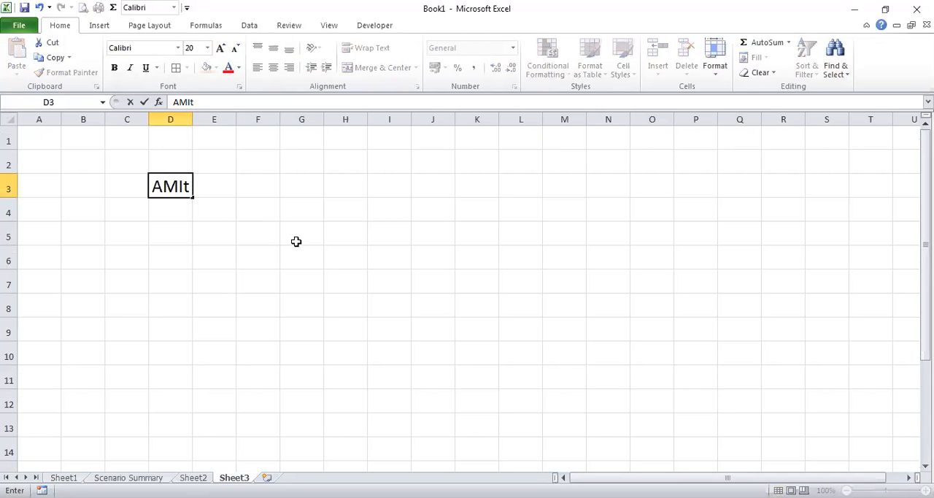
pyautogui.press('Tab')
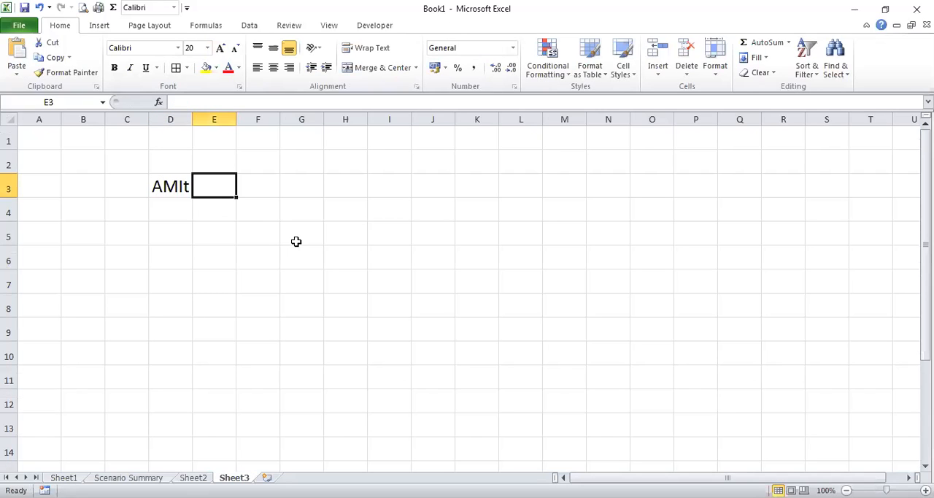
# Enter the subject headings Eng, Maths, Sci and SST in cells E2 to H2
pyautogui.click(226, 170)
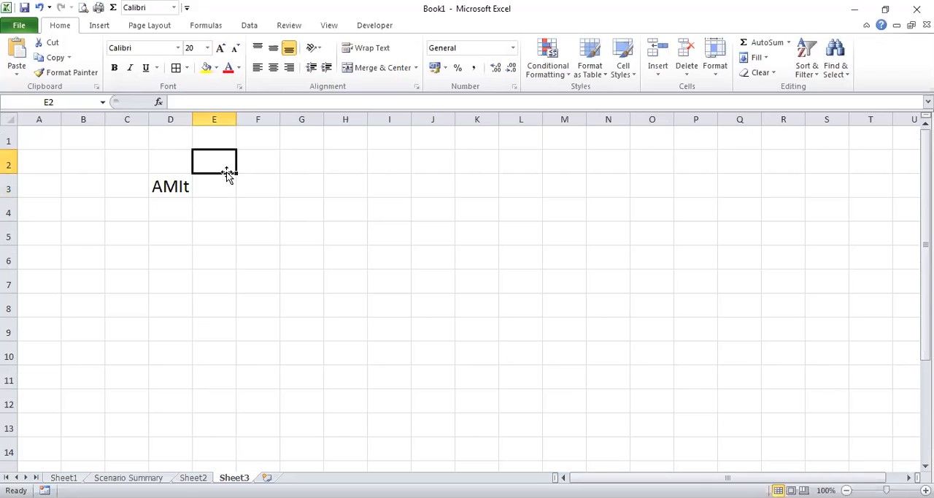
pyautogui.write('Eng')
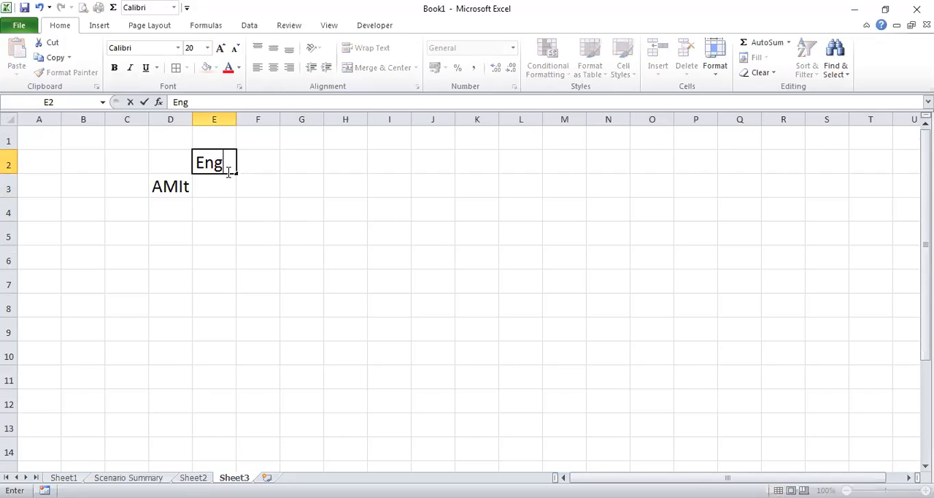
pyautogui.press('Tab')
pyautogui.write('ths')
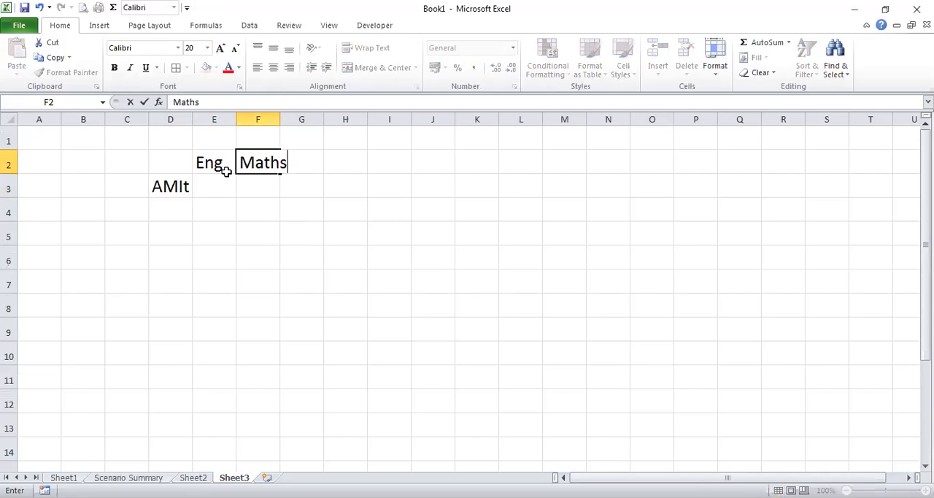
pyautogui.press('Tab')
pyautogui.write('Sc')
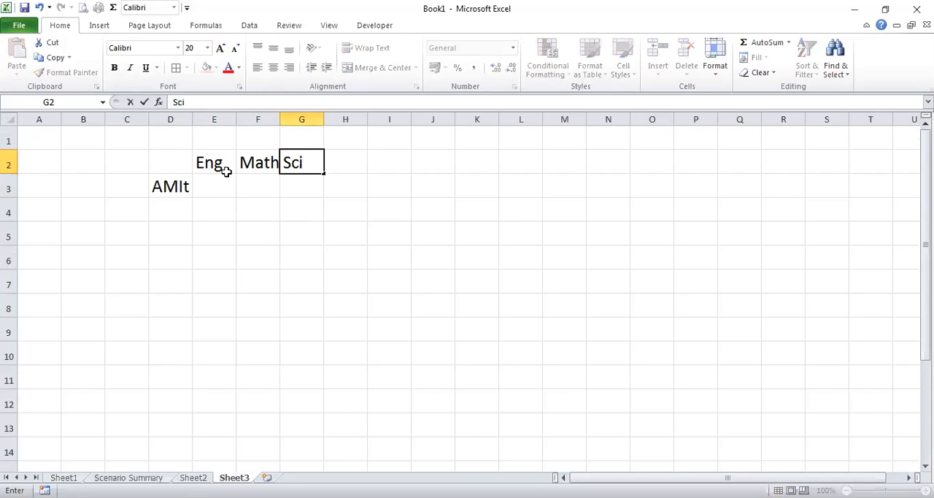
pyautogui.press('Tab')
pyautogui.write('SST')
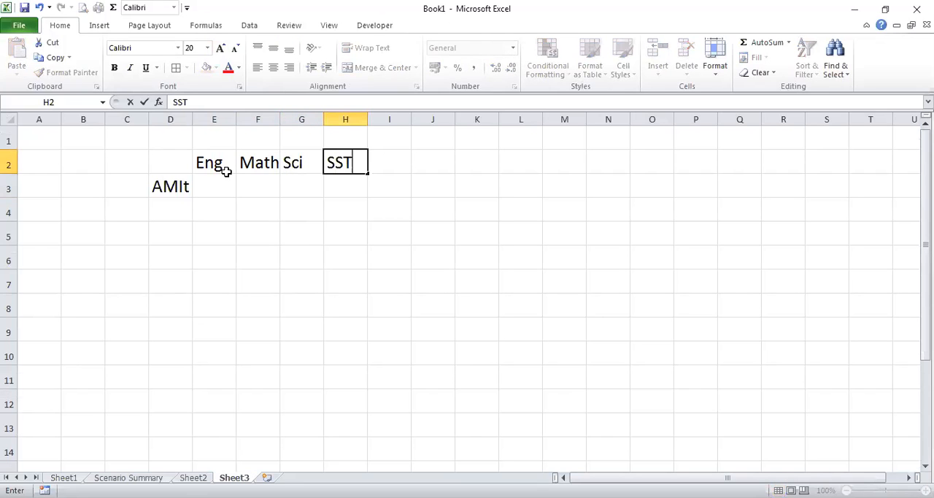
pyautogui.press('Tab')
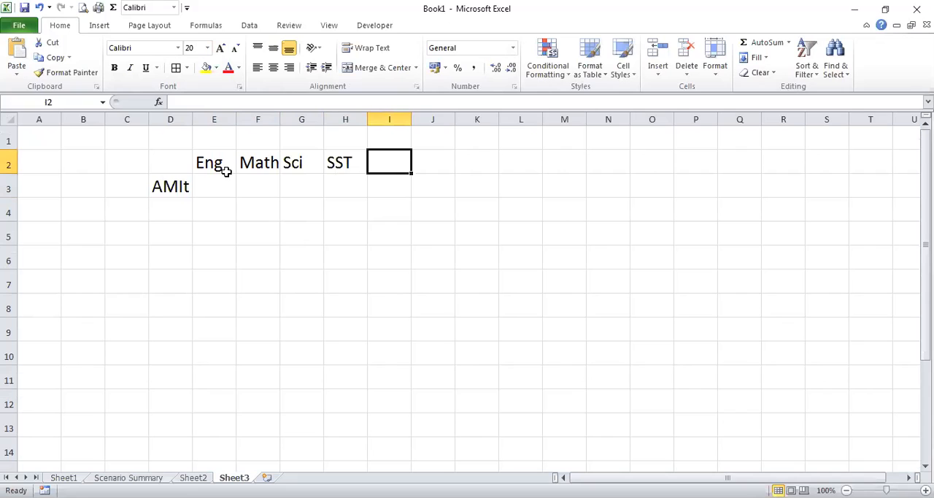
# Add the headings Average in I2 and Expected Average in J2
pyautogui.write('Aev')
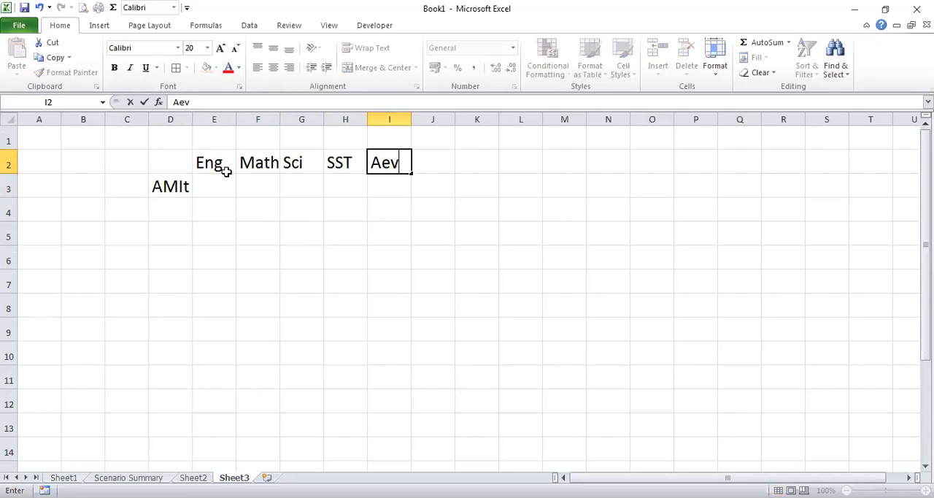
pyautogui.press('BackSpace')
pyautogui.press('BackSpace')
pyautogui.write('verage')
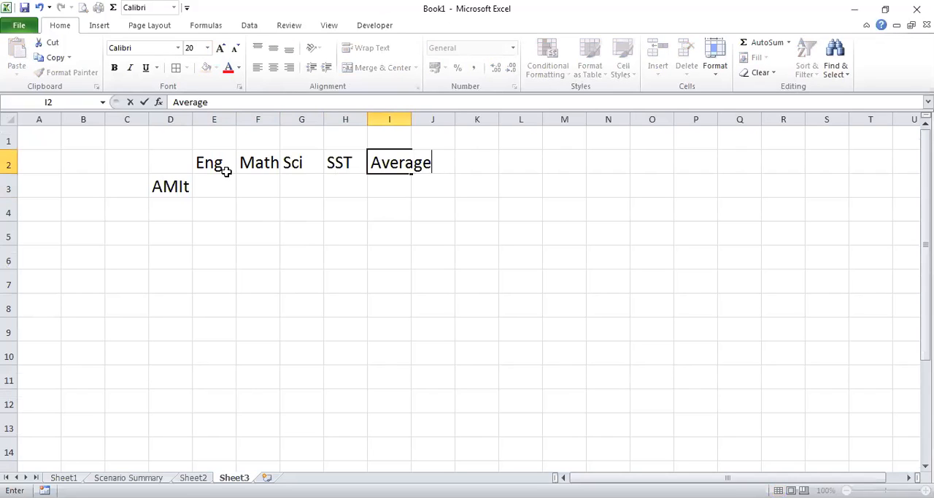
pyautogui.press('Return')
pyautogui.press('Up')
pyautogui.press('Right')
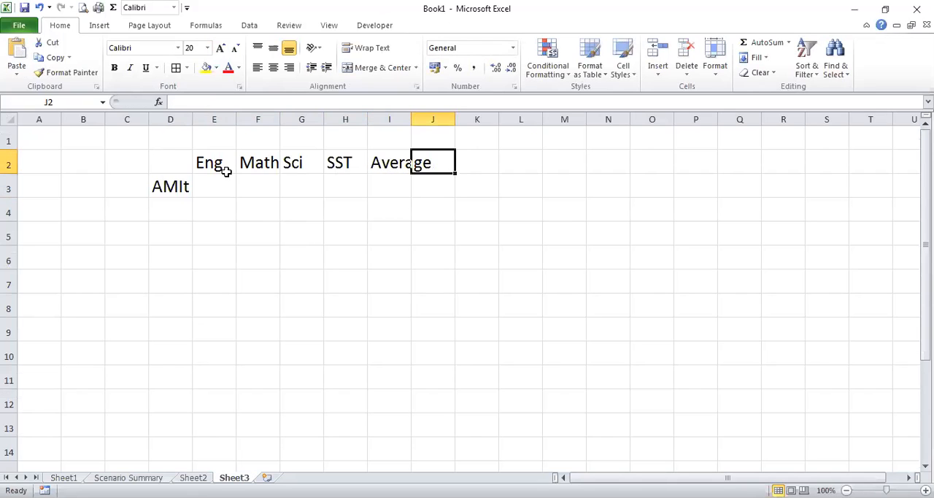
pyautogui.write('Expected')
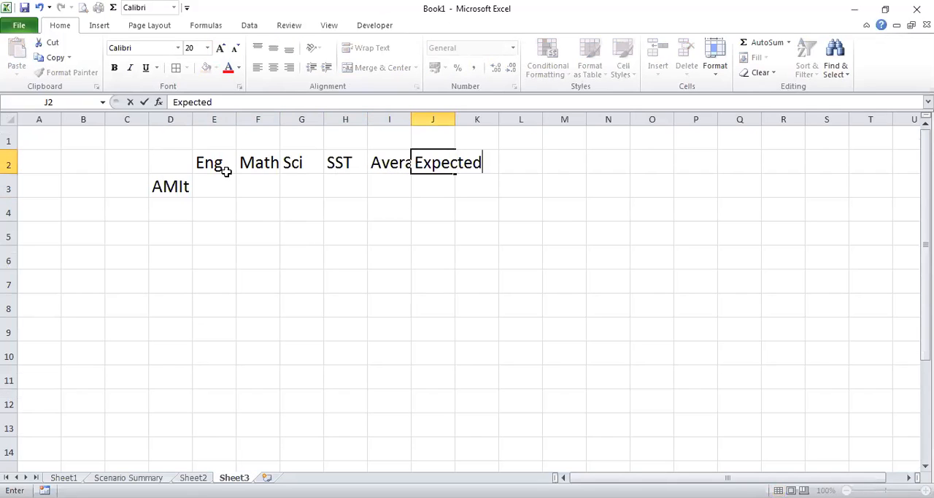
pyautogui.write(' Average')
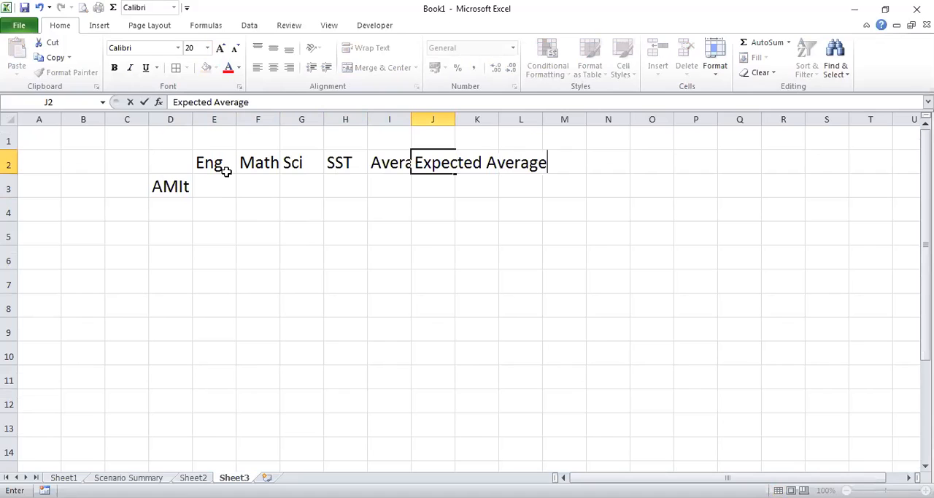
pyautogui.press('Return')
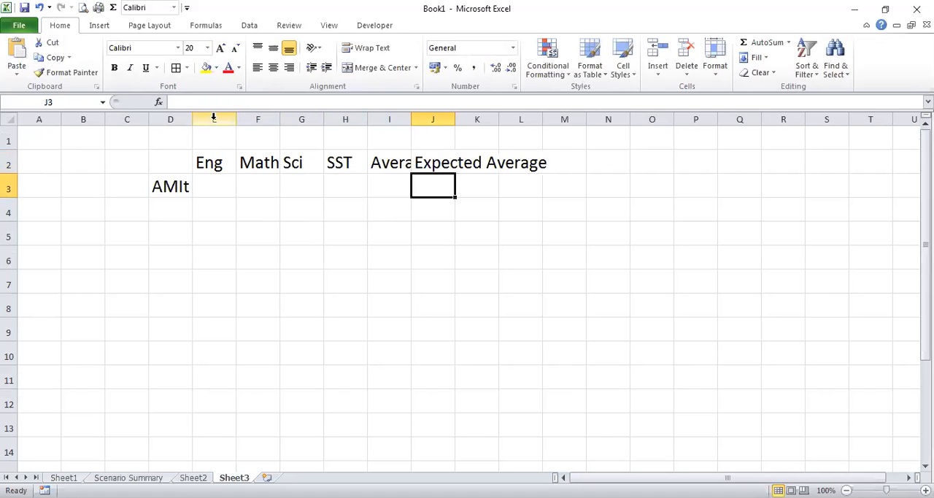
# Autofit columns G, I and J to their heading text
pyautogui.click(274, 119)
pyautogui.doubleClick(325, 116)
pyautogui.doubleClick(395, 121)
pyautogui.doubleClick(464, 118)
pyautogui.click(483, 161)
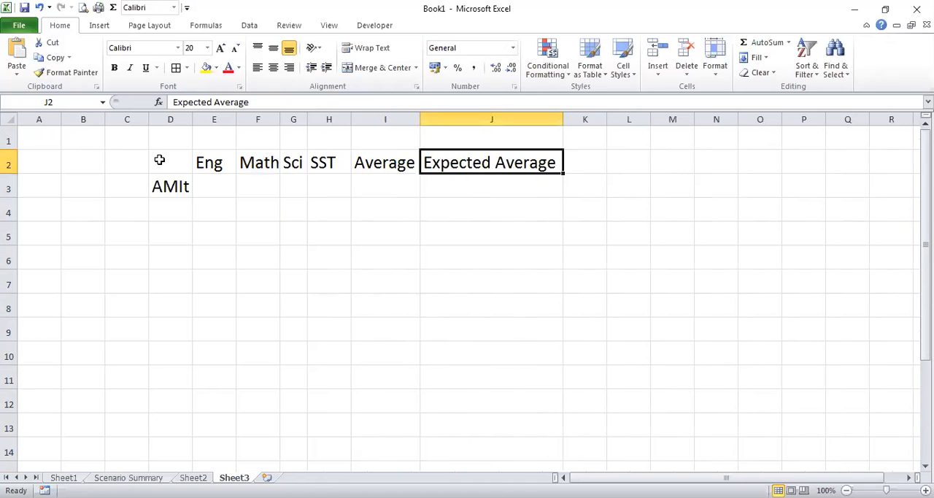
# Enter the student's marks 60 for Eng, 78 for Maths and 45 for Sci in row 3
pyautogui.click(160, 160)
pyautogui.click(220, 188)
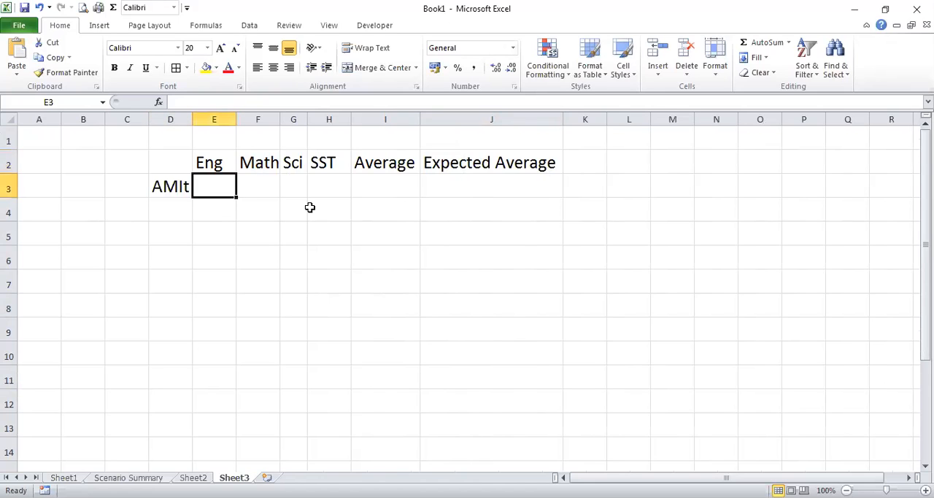
pyautogui.write('60')
pyautogui.press('Tab')
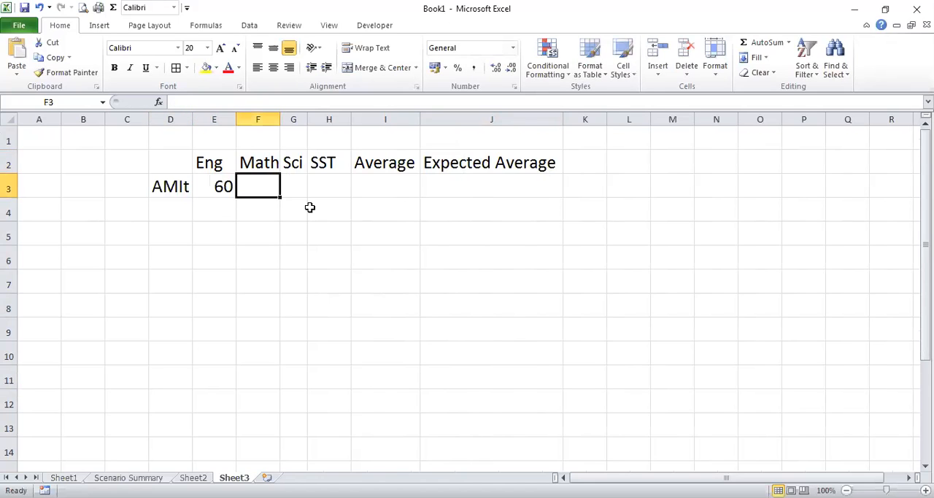
pyautogui.write('78')
pyautogui.press('Tab')
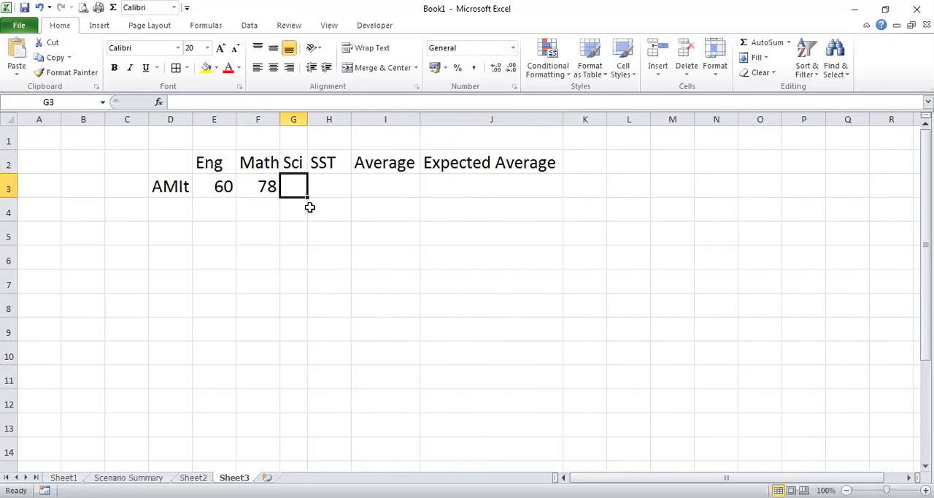
pyautogui.write('45')
pyautogui.press('Tab')
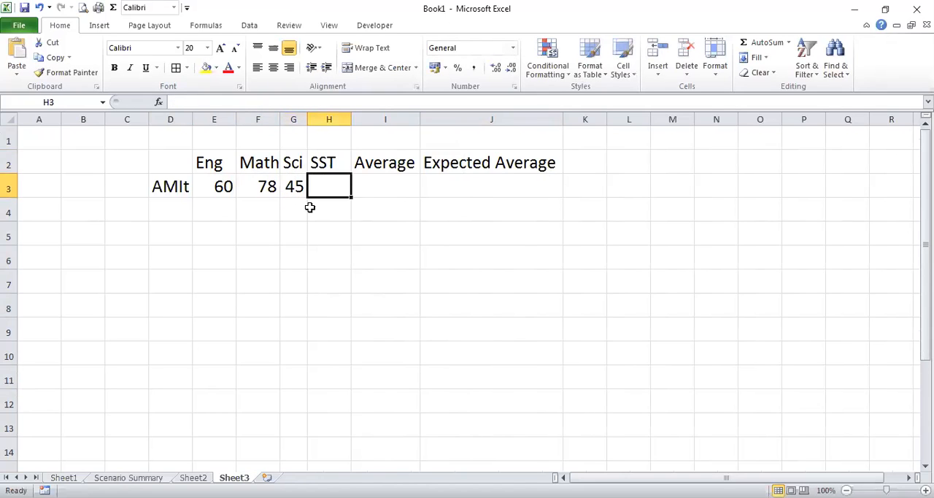
# Calculate the average of the three marks in I3 with =average(E3:G3), leaving the SST mark blank
pyautogui.press('Tab')
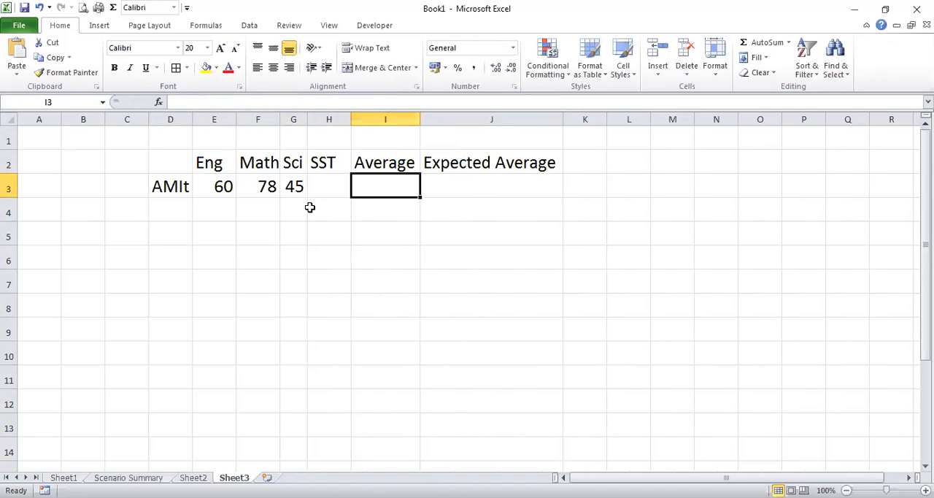
pyautogui.write('=a')
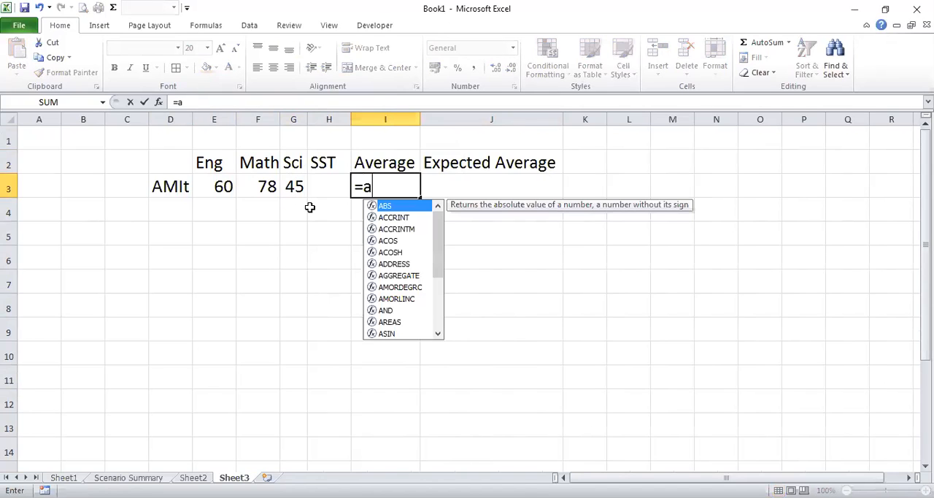
pyautogui.write('verage(')
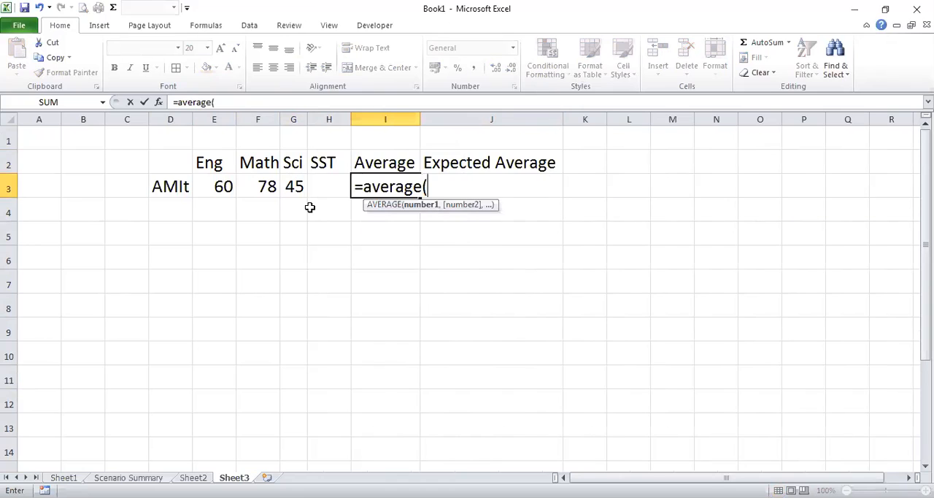
pyautogui.click(217, 185)
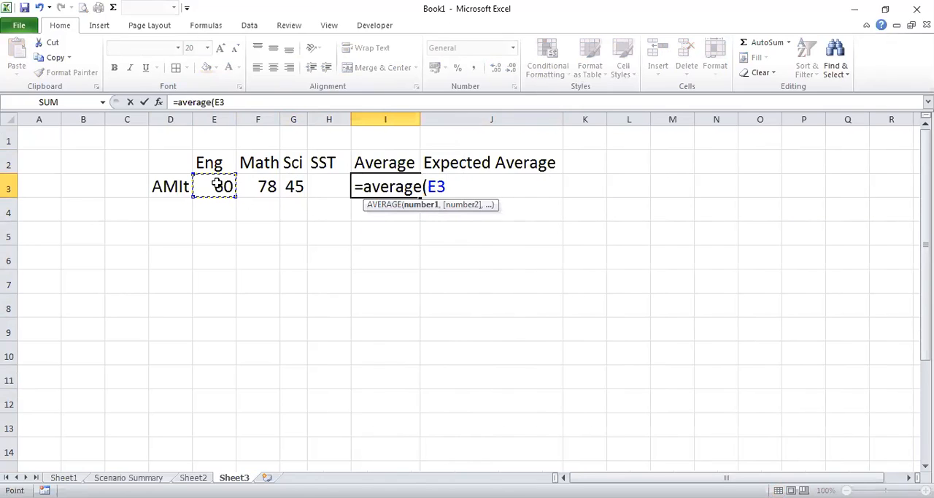
pyautogui.press('F8')
pyautogui.click(294, 186)
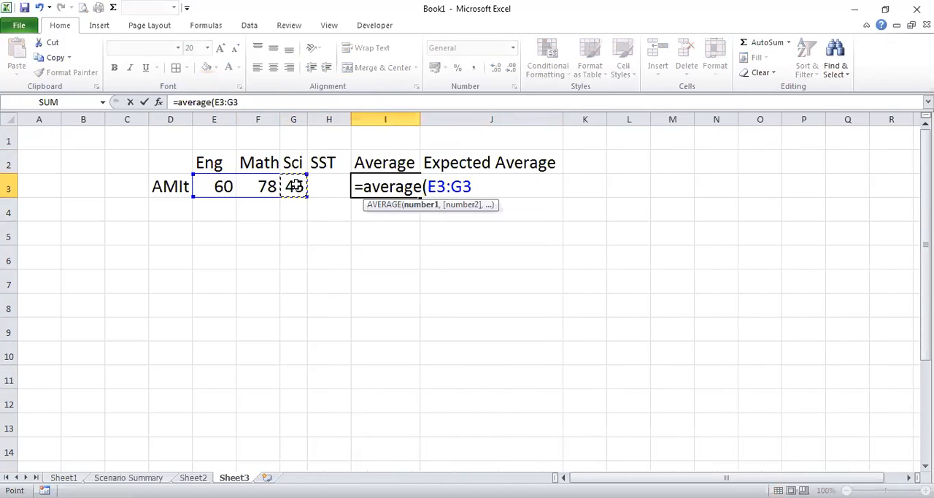
pyautogui.write(')')
pyautogui.press('Return')
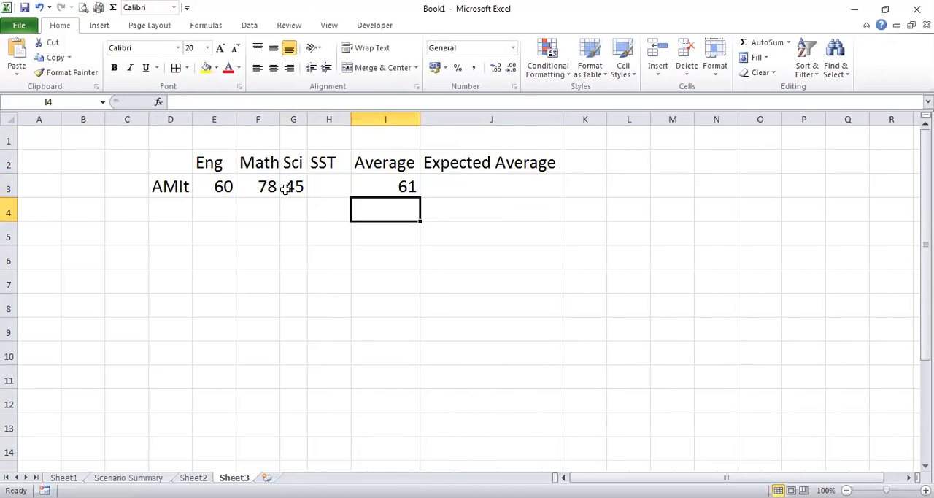
# Widen the Sci column and apply all borders to the marks table D2:J3
pyautogui.moveTo(313, 119); pyautogui.dragTo(334, 119)
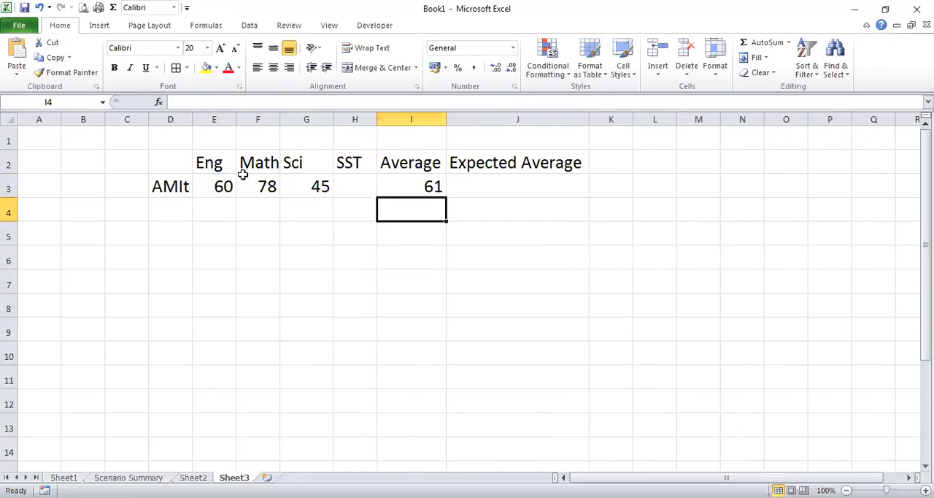
pyautogui.moveTo(191, 162); pyautogui.dragTo(515, 186)
pyautogui.click(176, 67)
pyautogui.click(517, 257)
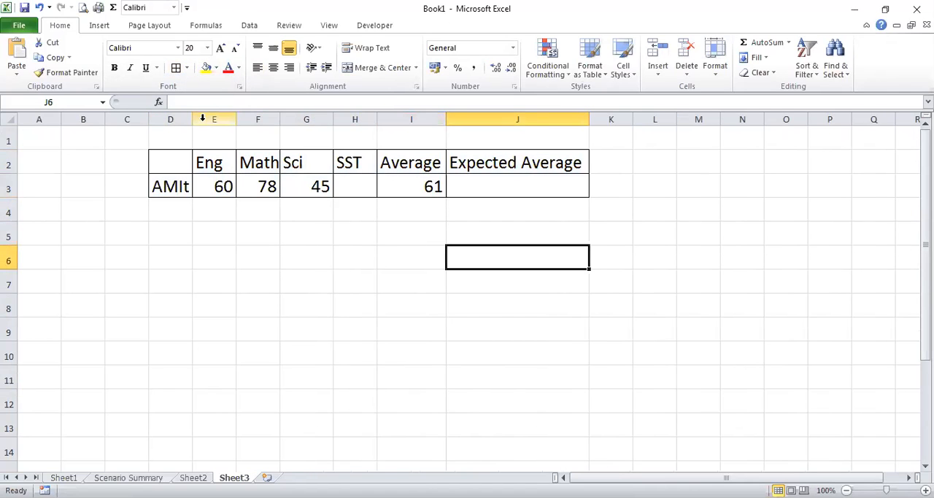
# Enter 70 as the Expected Average in J3
pyautogui.click(502, 185)
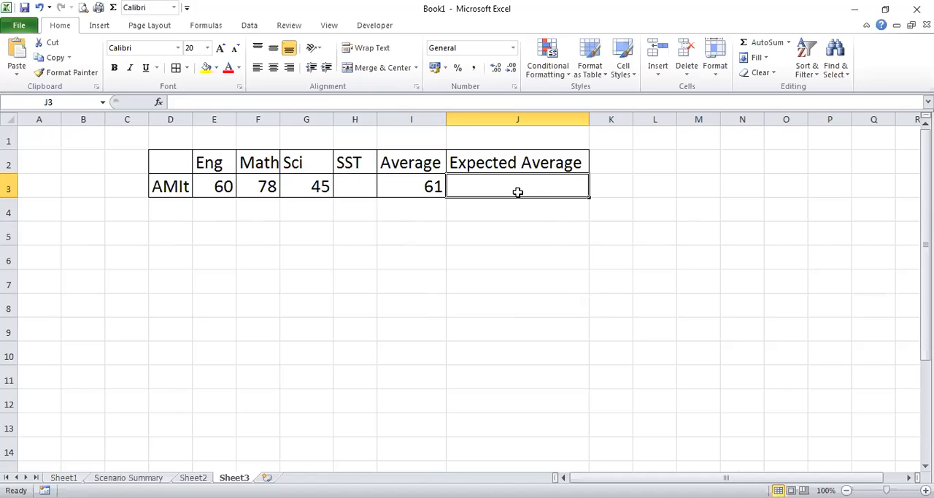
pyautogui.write('70')
pyautogui.press('Return')
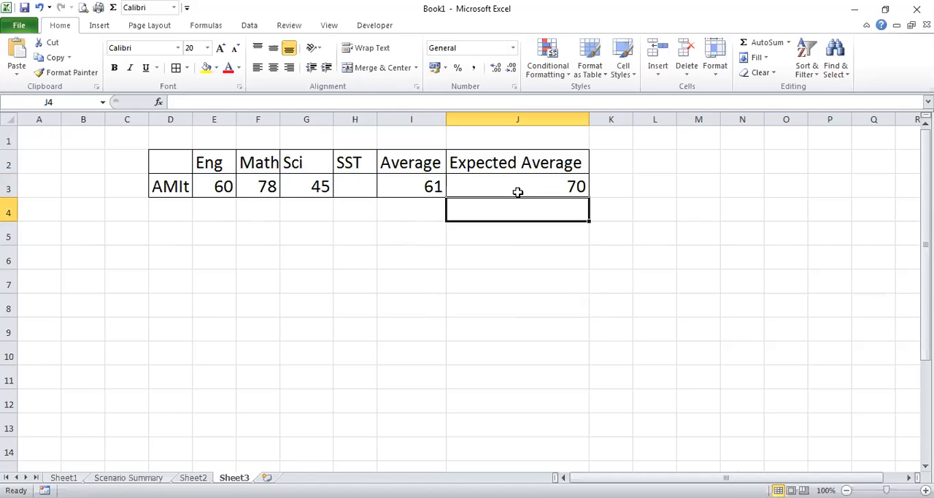
pyautogui.click(515, 187)
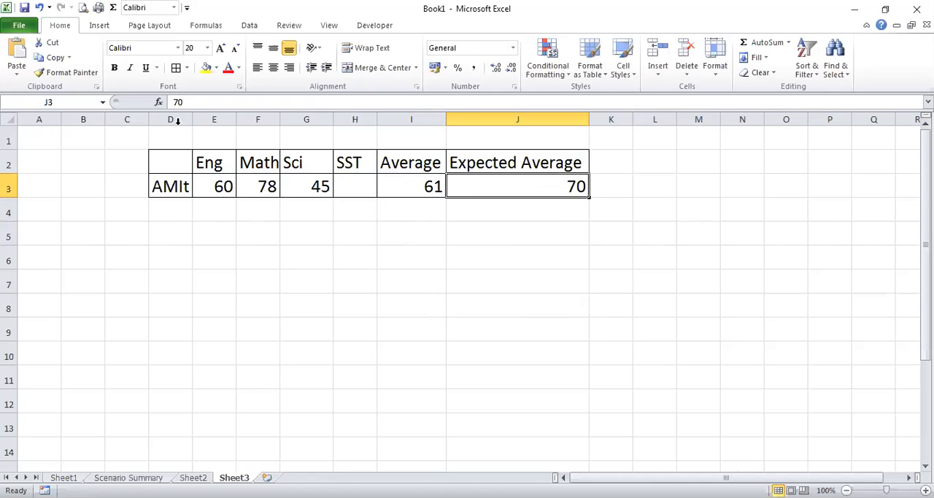
# Center the contents of columns D to J horizontally
pyautogui.click(179, 121)
pyautogui.moveTo(224, 117); pyautogui.dragTo(511, 119)
pyautogui.click(274, 68)
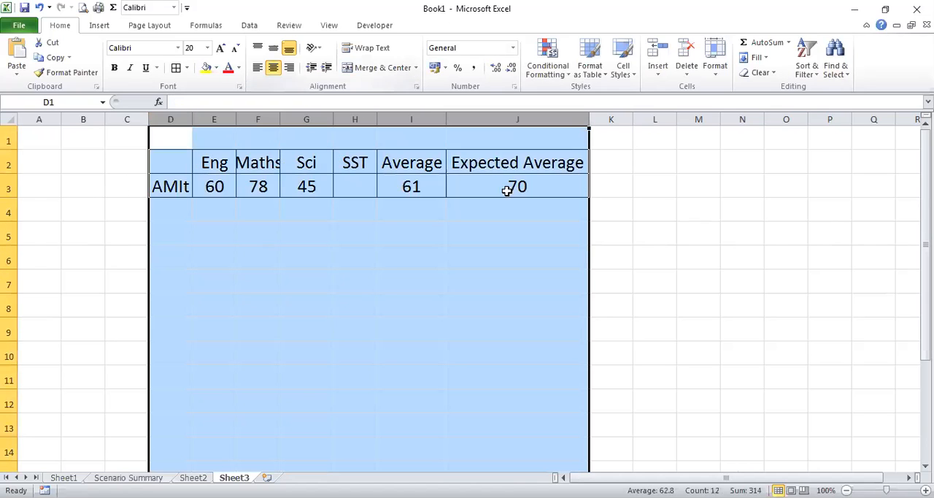
# Try to run Goal Seek on the Expected Average cell J3 with a target of 70, changing the SST mark in H3
pyautogui.click(511, 191)
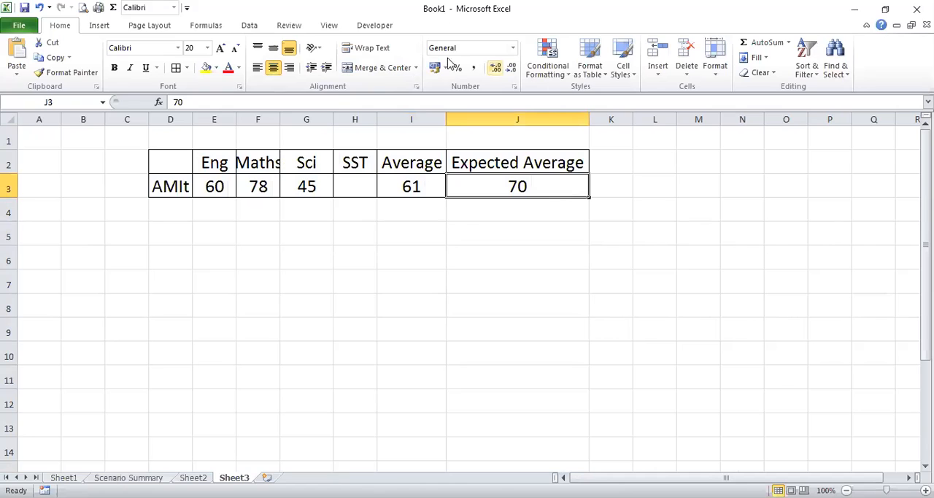
pyautogui.click(255, 28)
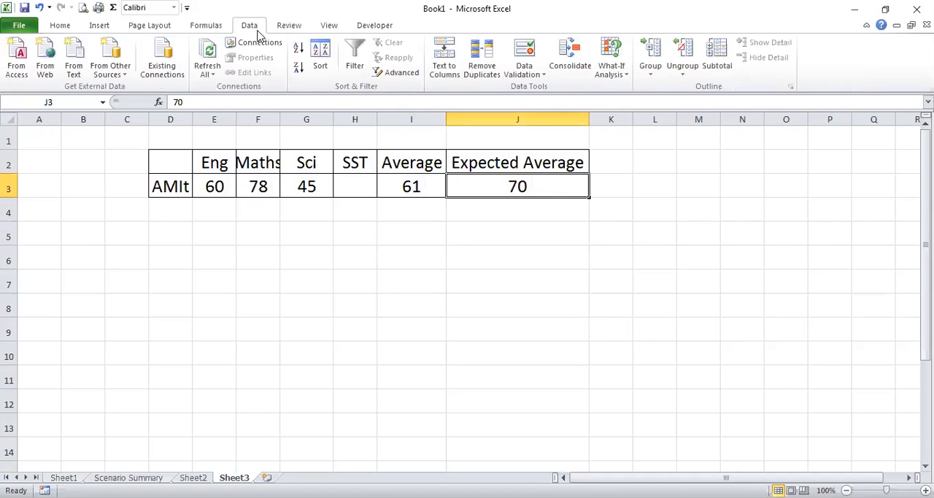
pyautogui.click(618, 76)
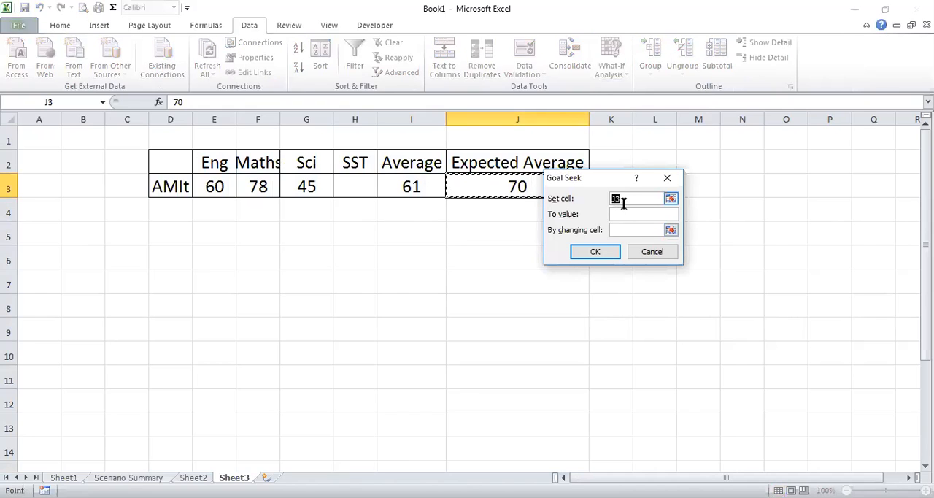
pyautogui.click(621, 213)
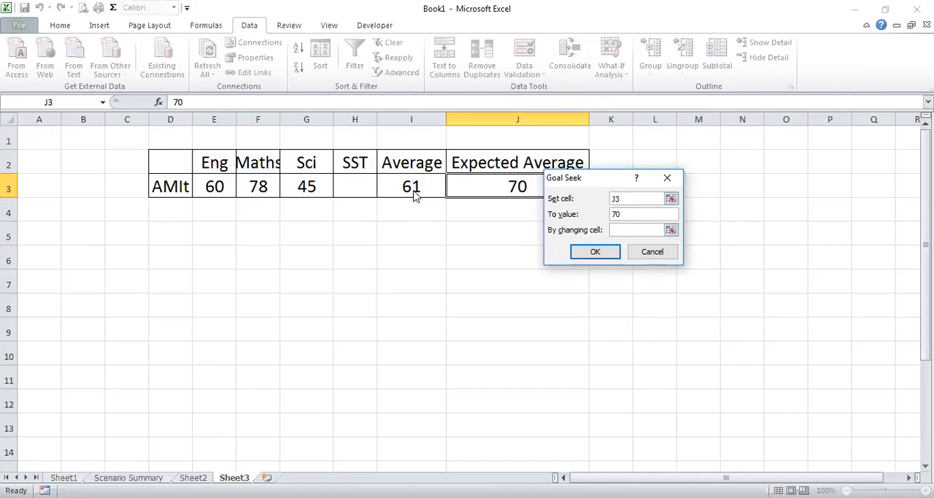
pyautogui.click(630, 229)
pyautogui.click(365, 189)
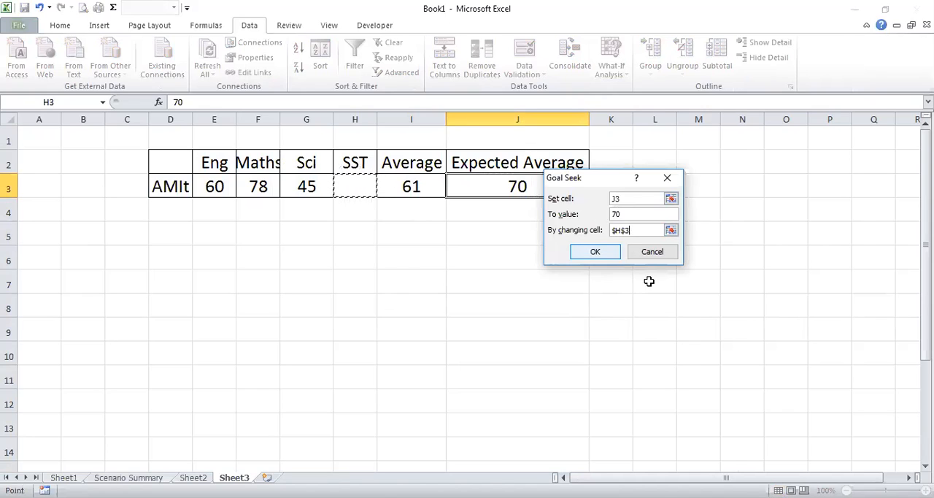
pyautogui.click(601, 255)
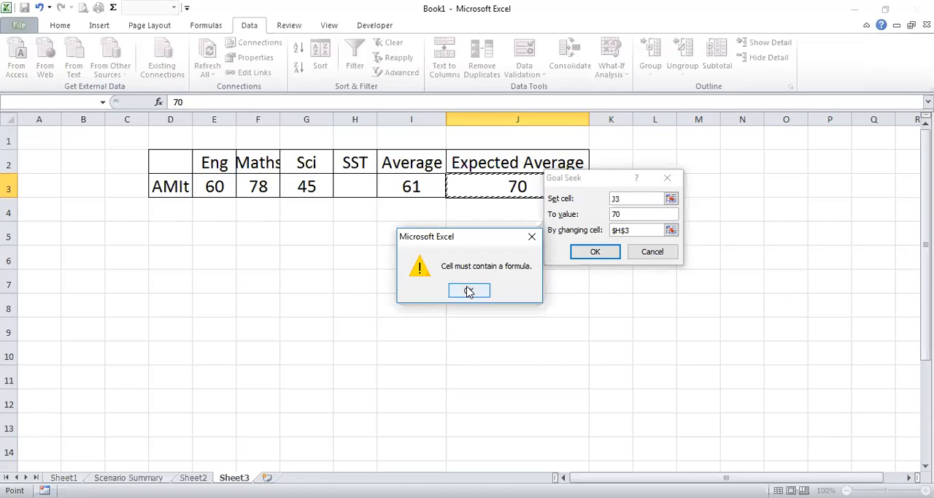
pyautogui.click(469, 291)
pyautogui.press('Escape')
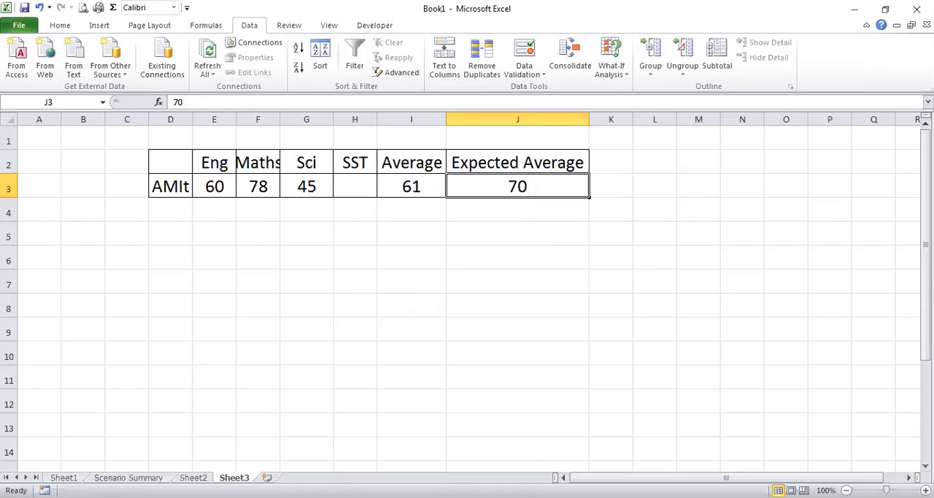
# Copy the average formula from I3 into the Expected Average cell J3
pyautogui.click(442, 189)
pyautogui.hotkey('ctrl', 'c')
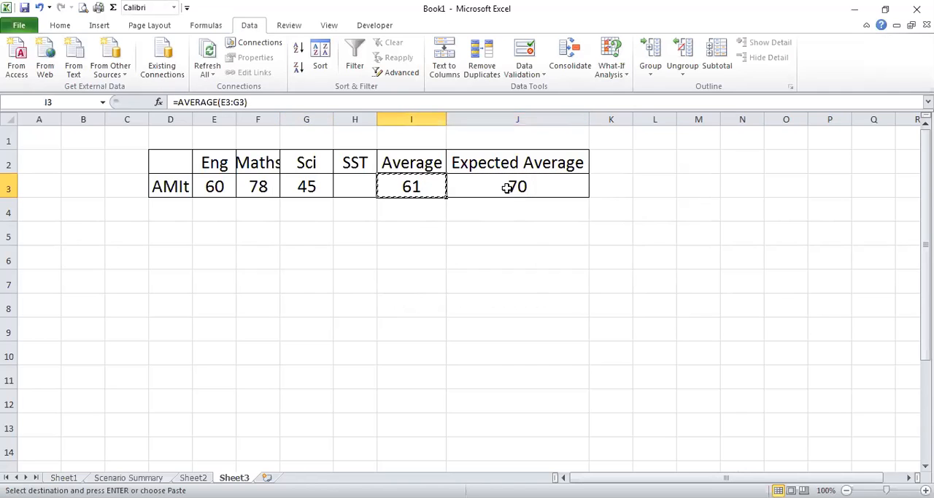
pyautogui.click(505, 188)
pyautogui.hotkey('ctrl', 'v')
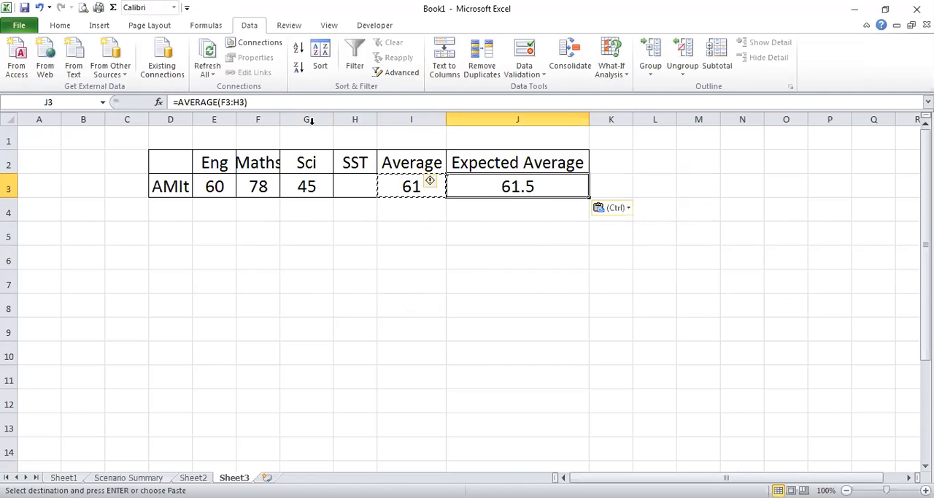
pyautogui.click(278, 103)
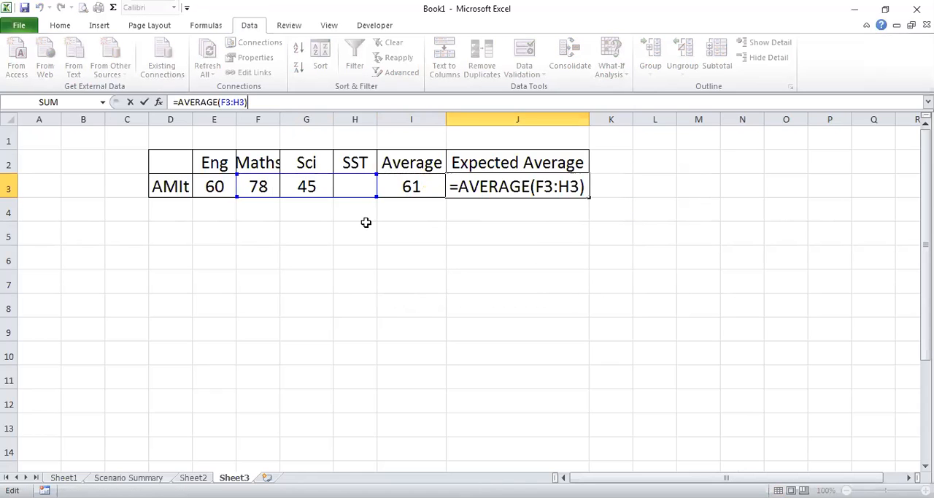
pyautogui.press('Return')
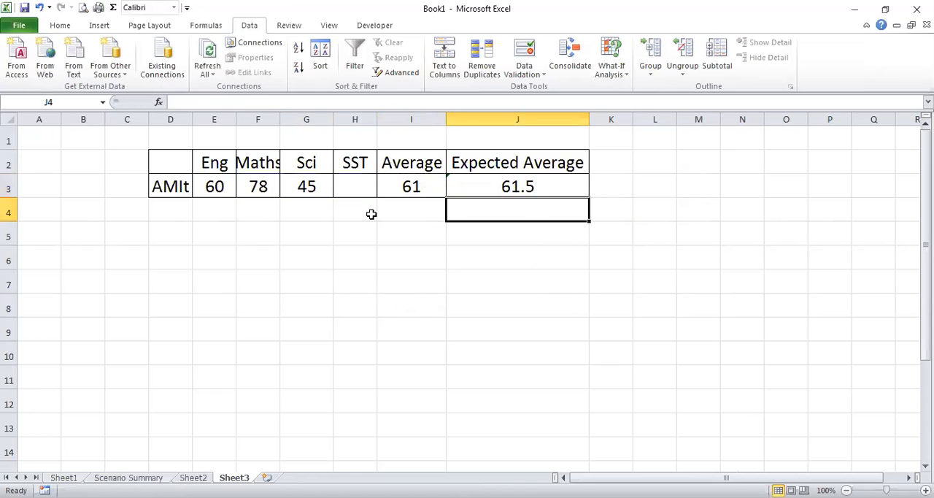
# Compare the cell ranges used by the average formulas in I3 and J3
pyautogui.click(401, 189)
pyautogui.click(519, 198)
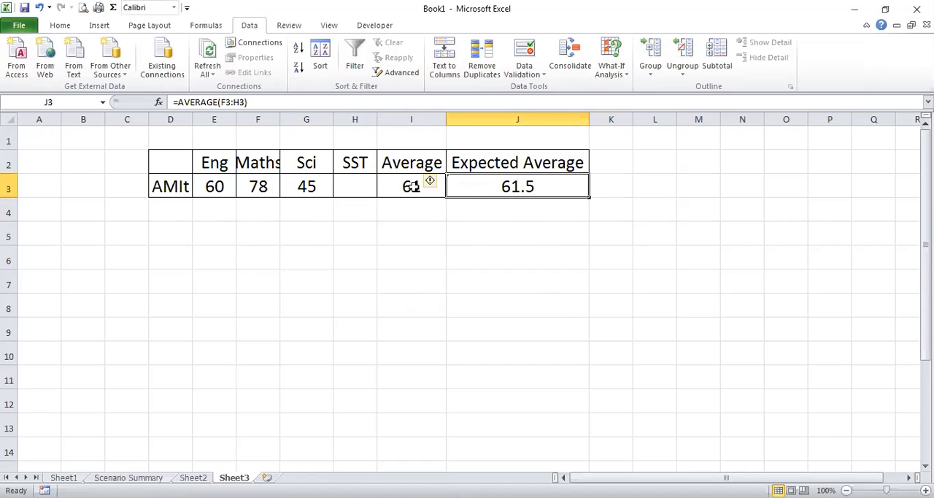
pyautogui.click(288, 103)
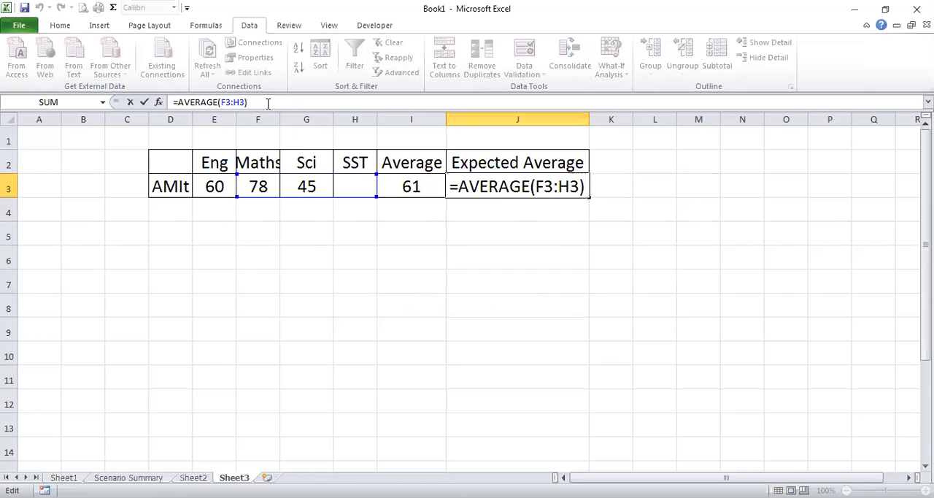
pyautogui.press('Return')
pyautogui.press('Return')
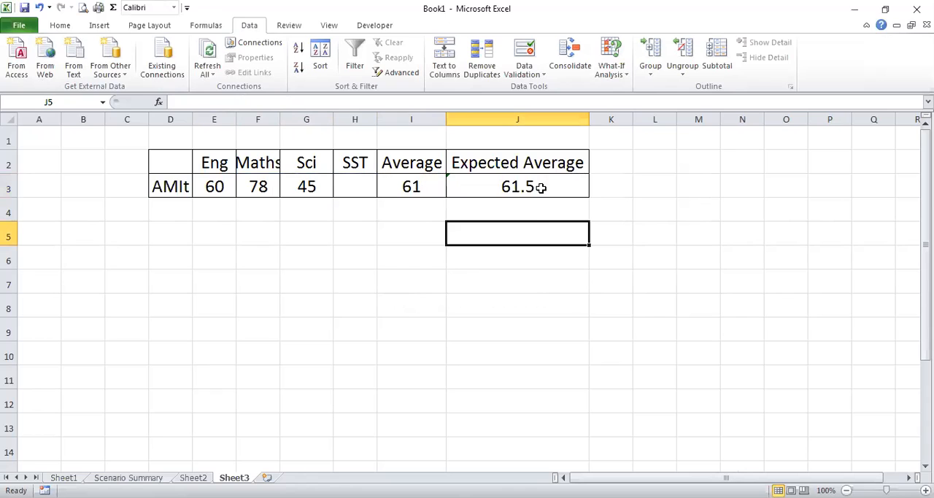
pyautogui.click(541, 188)
pyautogui.click(417, 184)
pyautogui.click(497, 190)
pyautogui.click(440, 188)
pyautogui.click(340, 102)
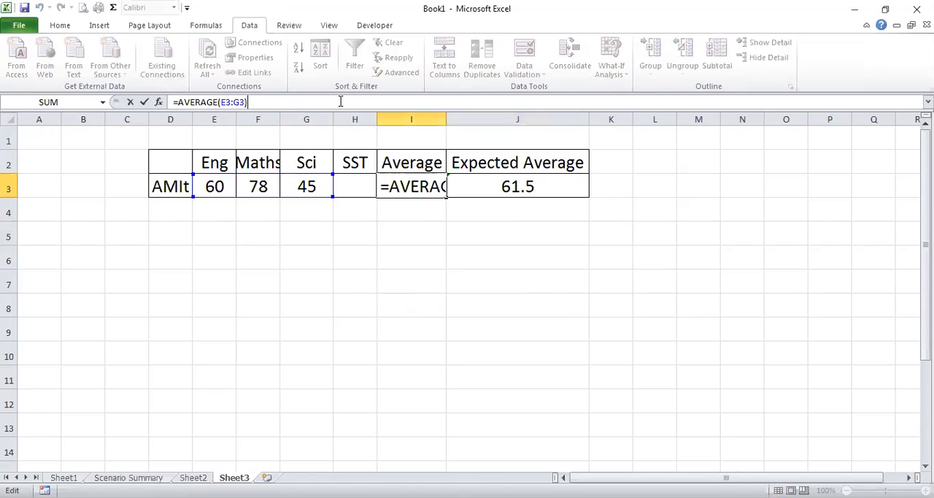
pyautogui.press('Return')
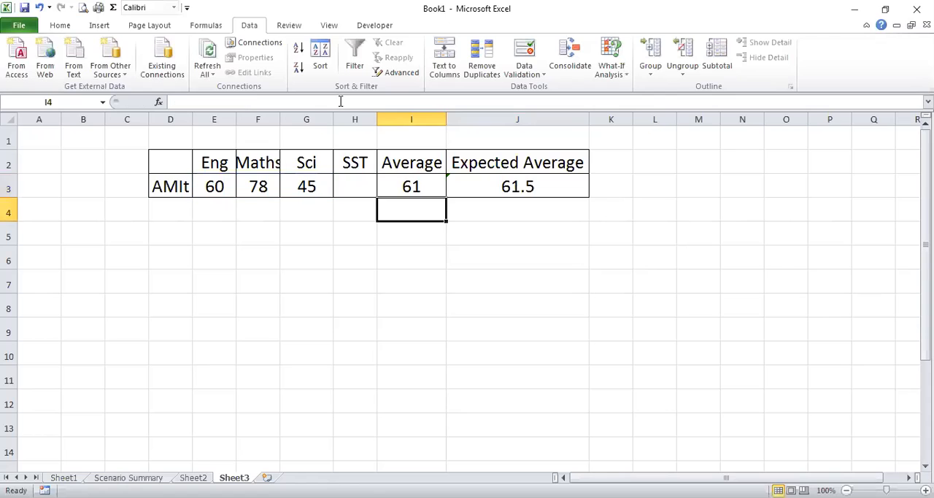
# Change the Expected Average formula in J3 to =AVERAGE(E3:H3) so it covers all four subjects
pyautogui.click(498, 186)
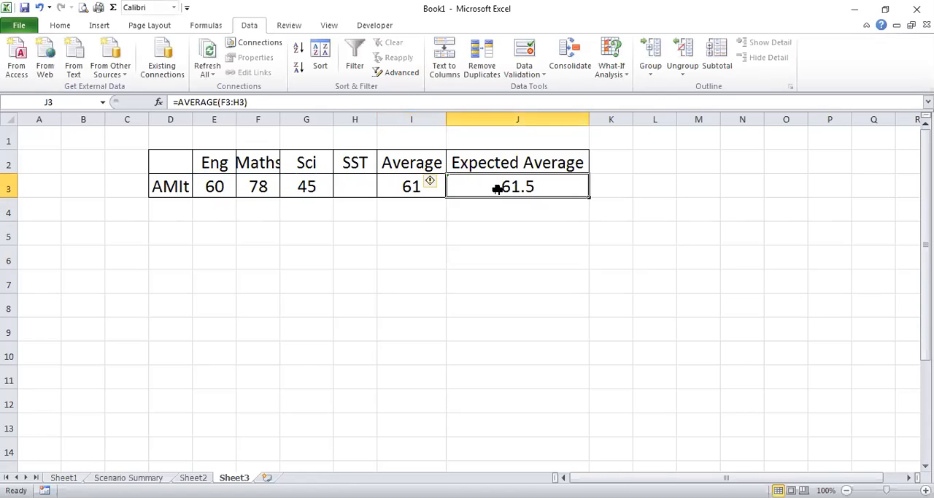
pyautogui.click(256, 102)
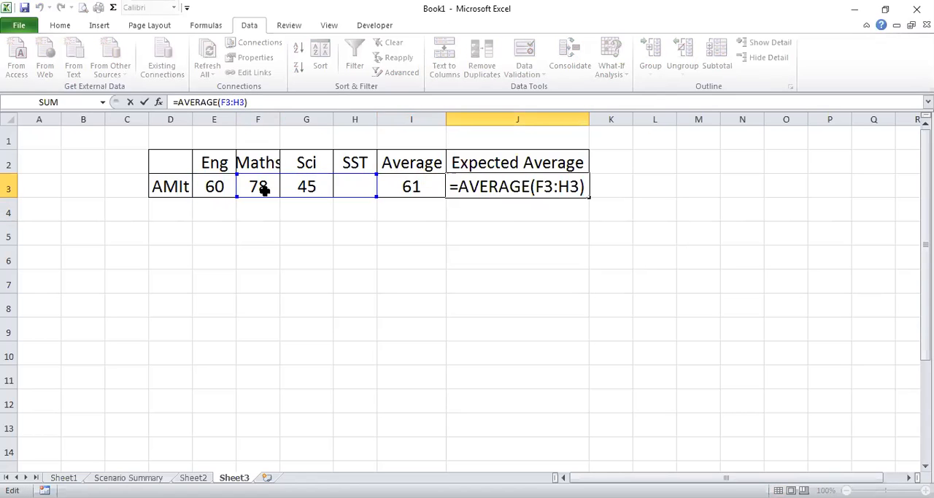
pyautogui.moveTo(265, 199); pyautogui.dragTo(227, 186)
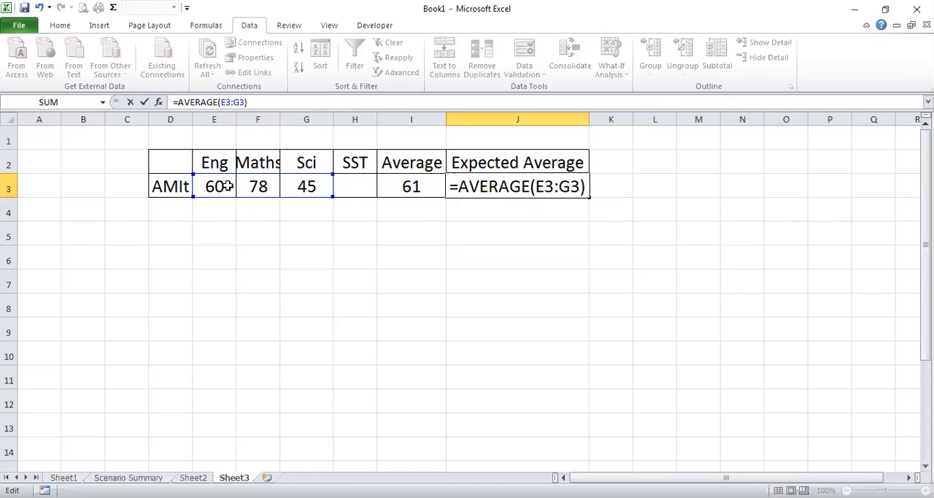
pyautogui.moveTo(334, 196); pyautogui.dragTo(374, 195)
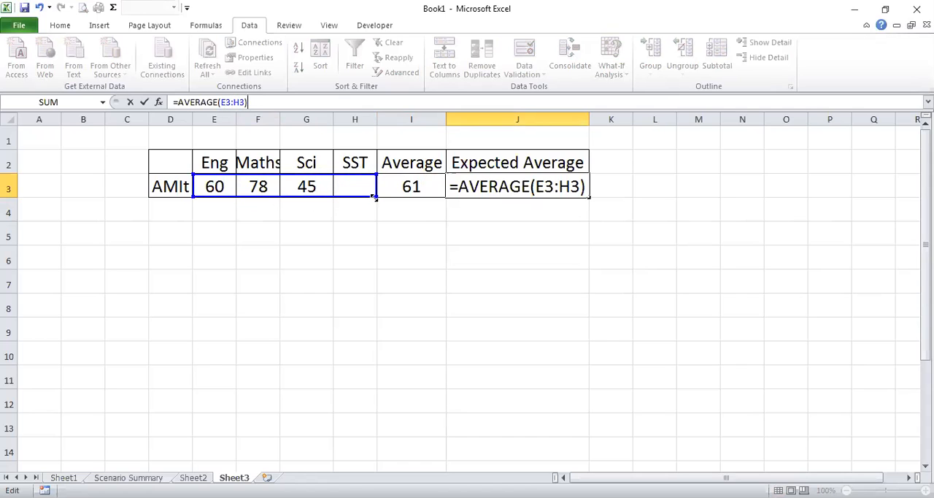
pyautogui.press('Return')
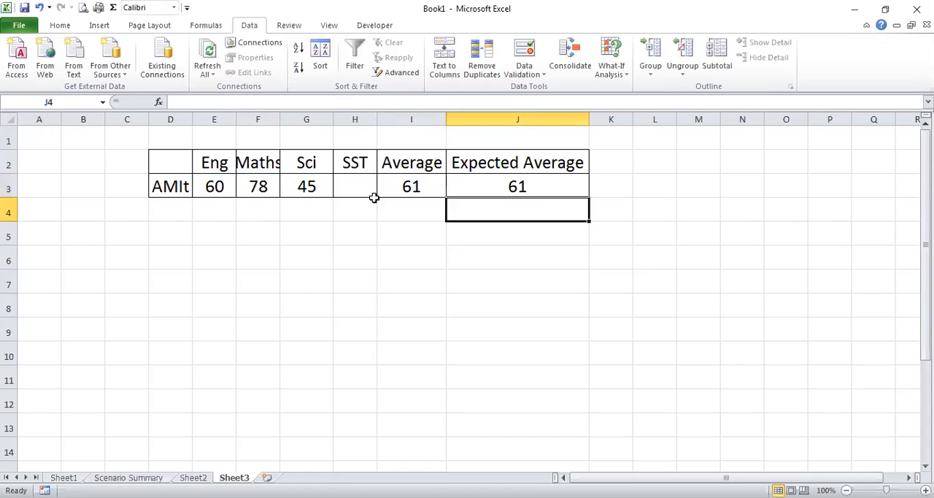
# Check which subject marks the Average formula and the corrected Expected Average formula each include
pyautogui.click(536, 187)
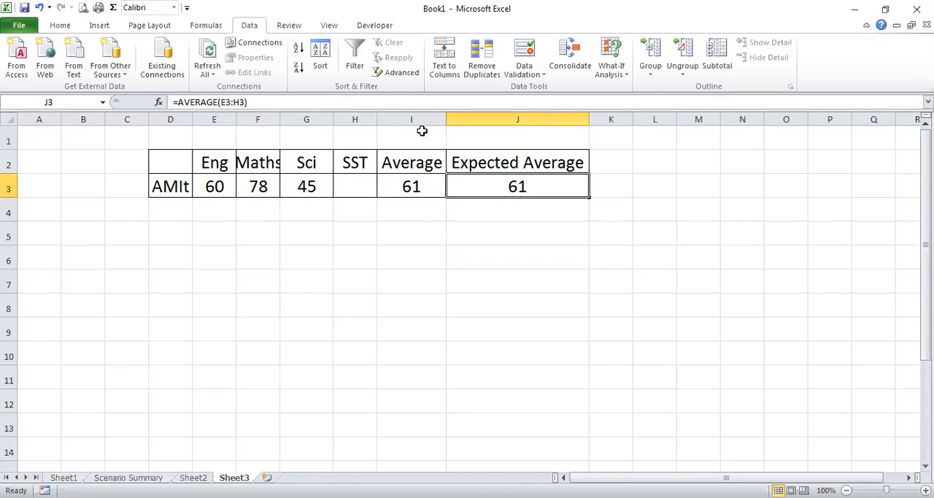
pyautogui.click(437, 183)
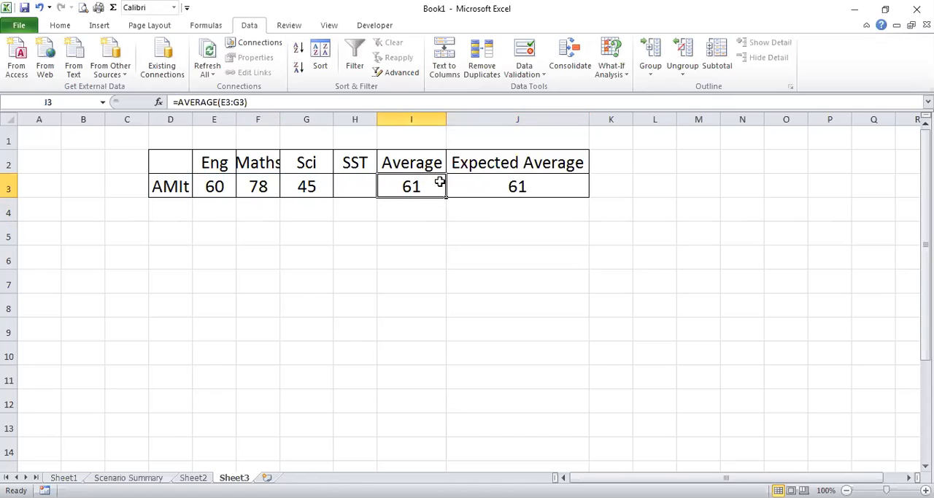
pyautogui.click(268, 102)
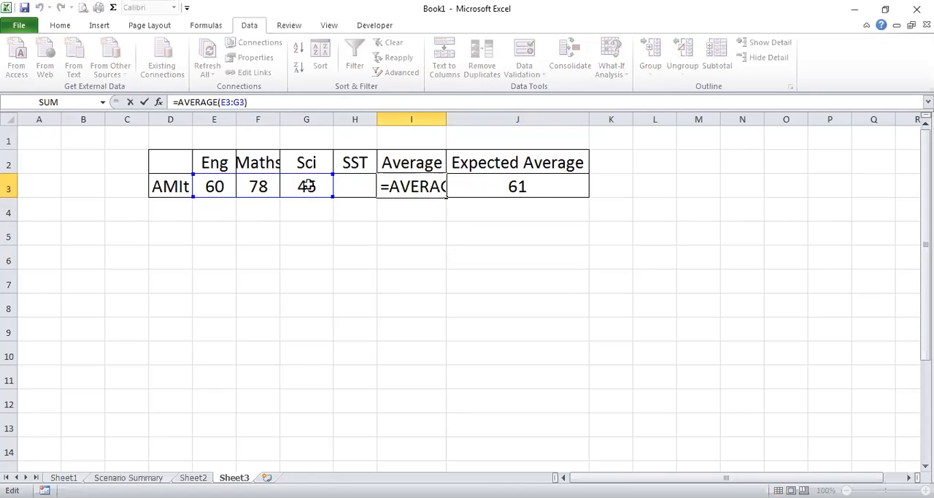
pyautogui.press('Return')
pyautogui.click(541, 188)
pyautogui.click(282, 102)
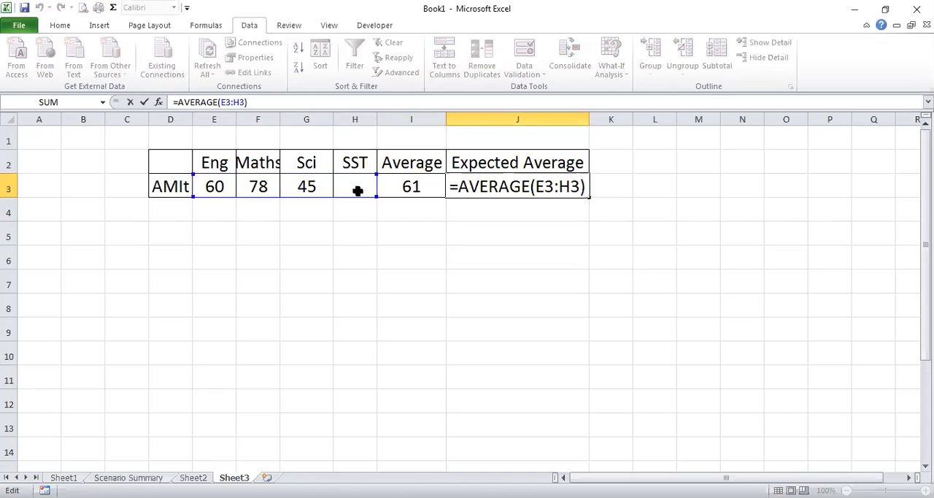
pyautogui.press('Return')
# Run Goal Seek to set J3 to 70 by changing the SST mark in H3, and accept the solution
pyautogui.click(514, 187)
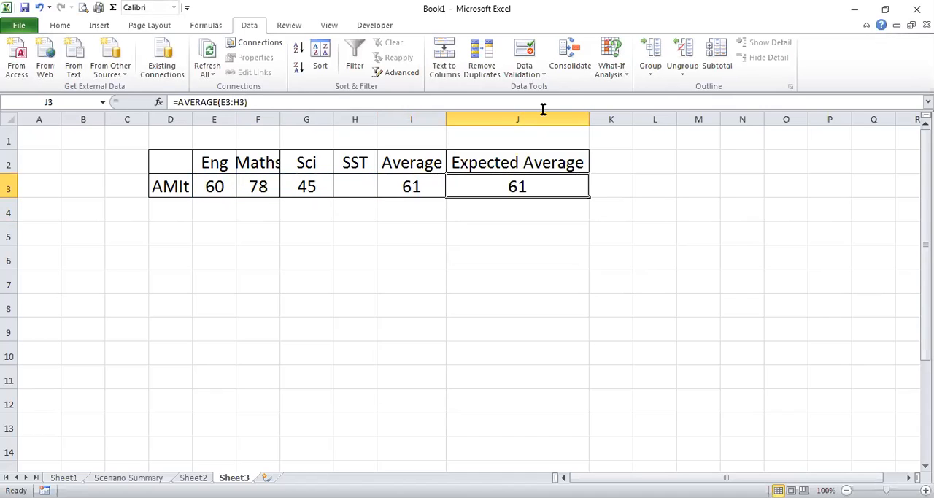
pyautogui.click(613, 76)
pyautogui.click(632, 109)
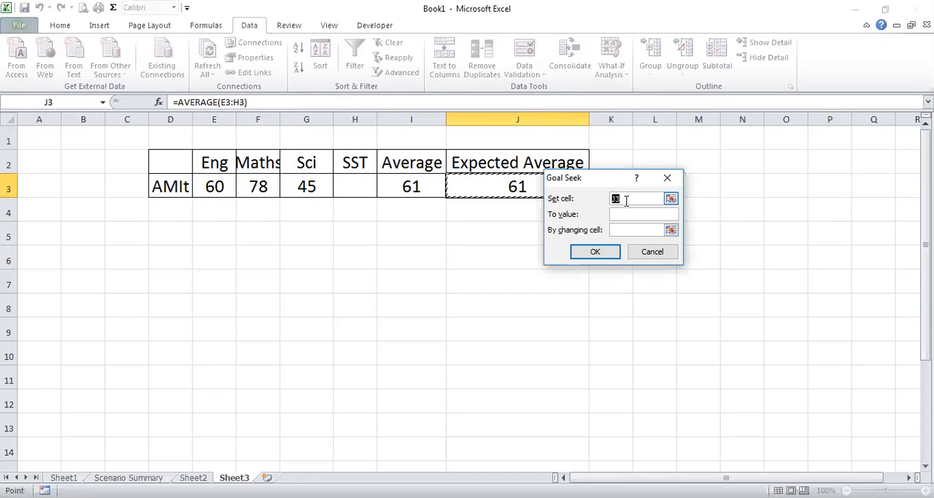
pyautogui.click(626, 214)
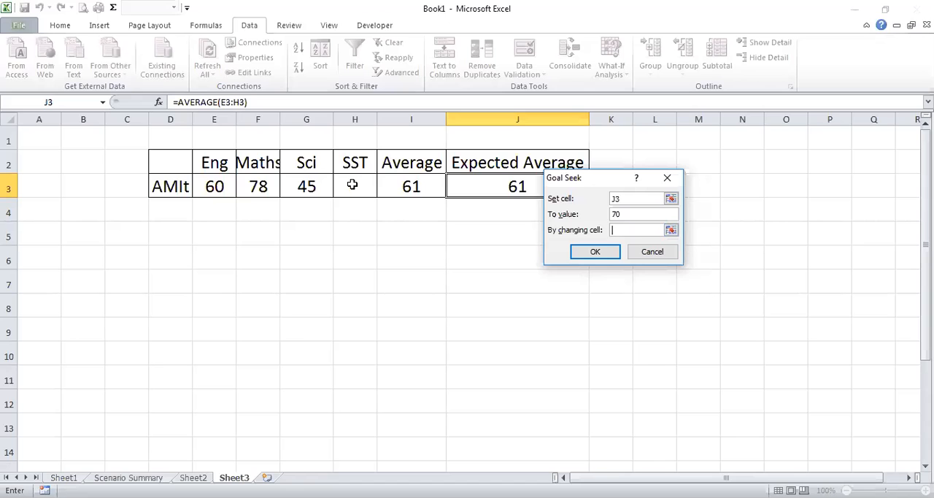
pyautogui.click(355, 186)
pyautogui.click(600, 252)
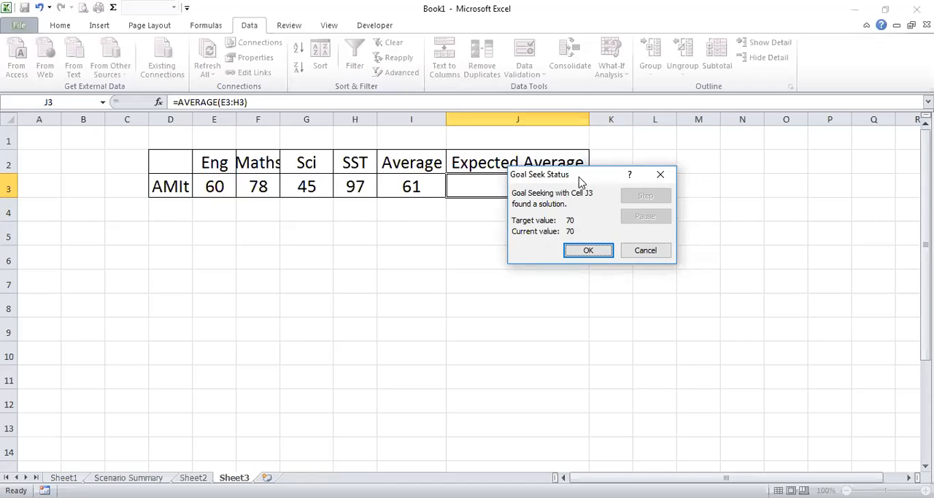
pyautogui.moveTo(582, 182); pyautogui.dragTo(542, 231)
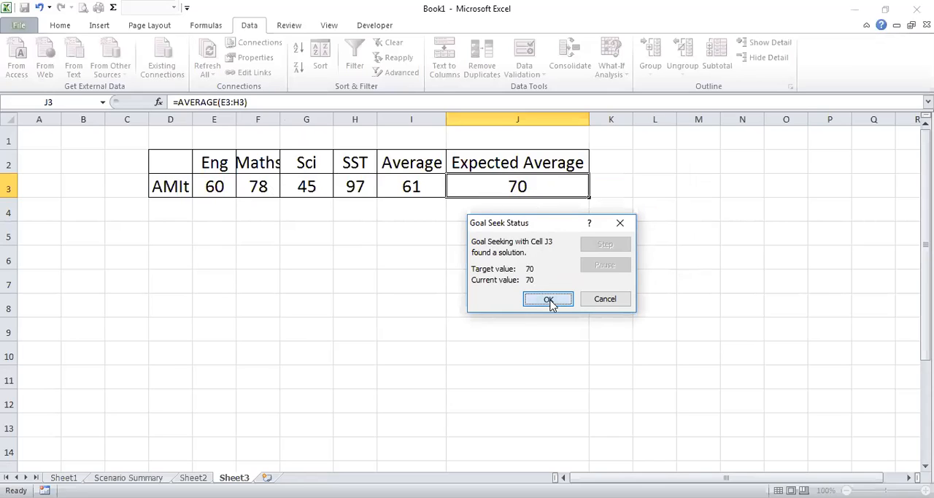
pyautogui.press('Return')
# Fit the Maths column width to its contents and review the Goal Seek result in J3 and H3
pyautogui.doubleClick(281, 119)
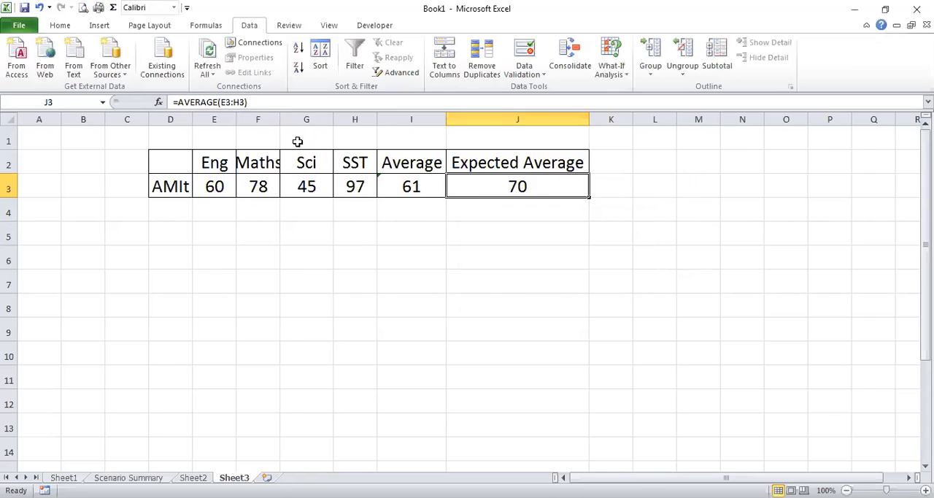
pyautogui.click(437, 256)
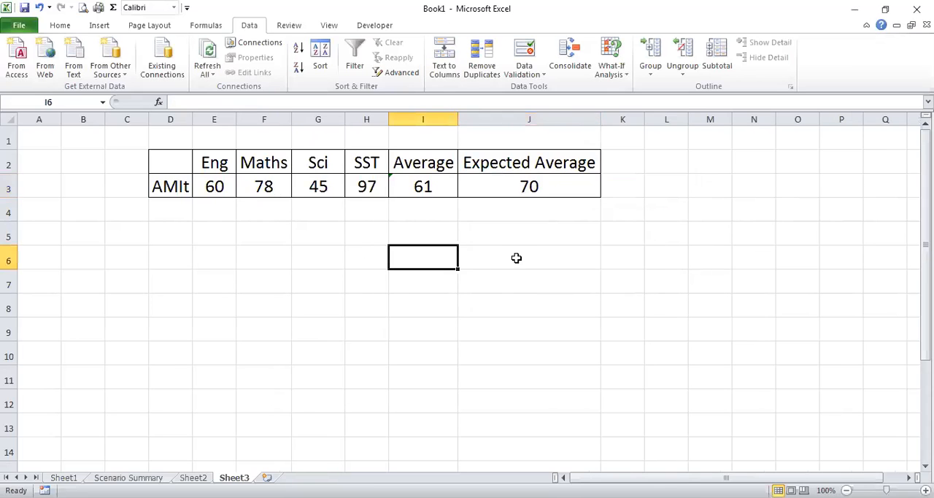
pyautogui.click(544, 185)
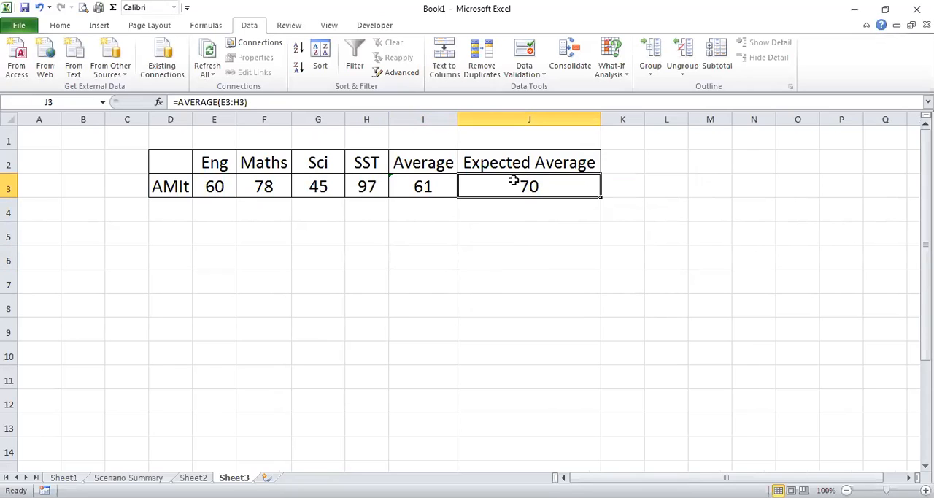
pyautogui.click(364, 182)
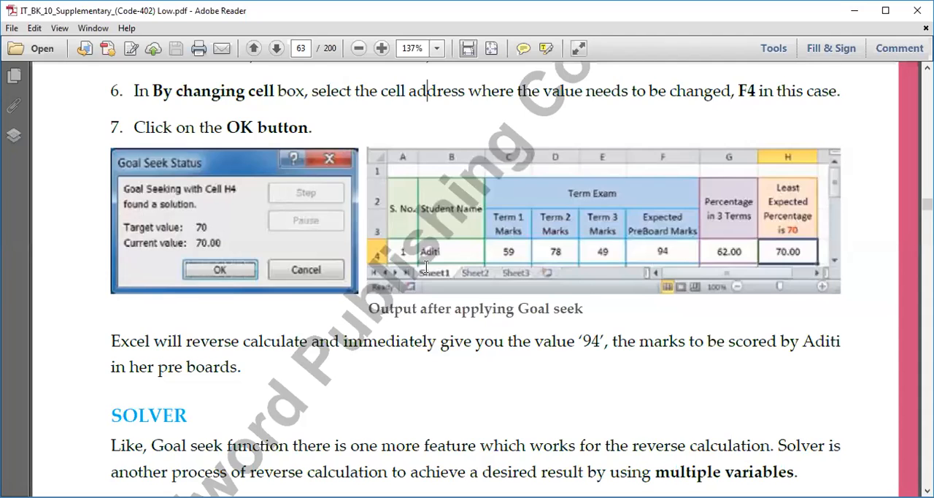
# Switch to the textbook PDF in Adobe Reader and go to the Solver section on page 63
pyautogui.scroll(-5, 426, 271)
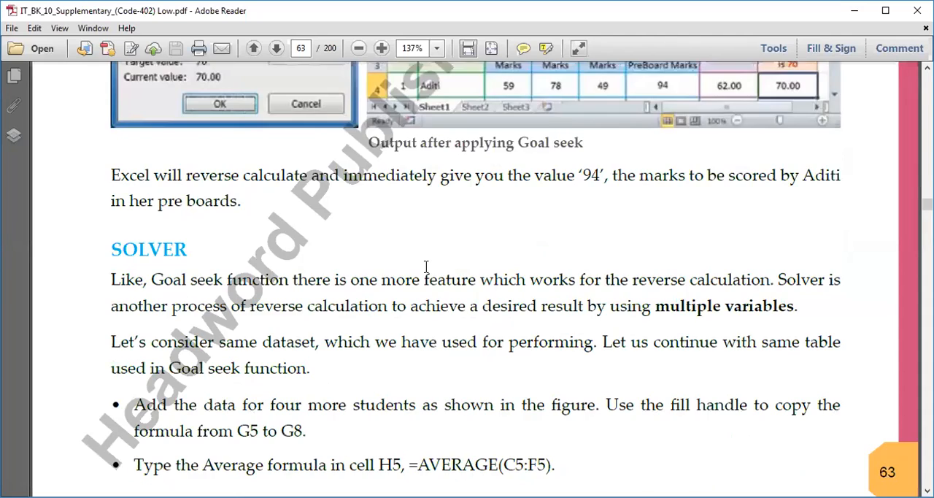
# Read the Solver introduction on page 63, its data setup instructions, and the Using Solver example on page 64
pyautogui.scroll(-10, 429, 272)
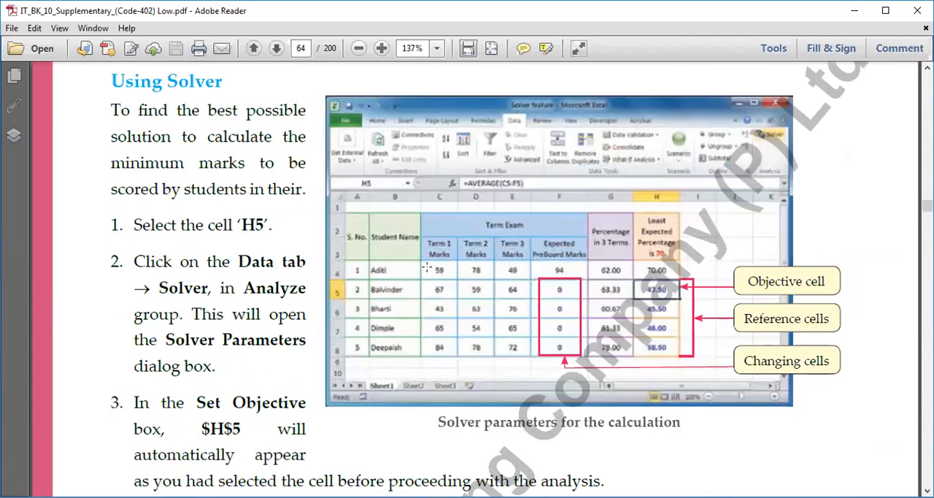
pyautogui.scroll(10, 328, 248)
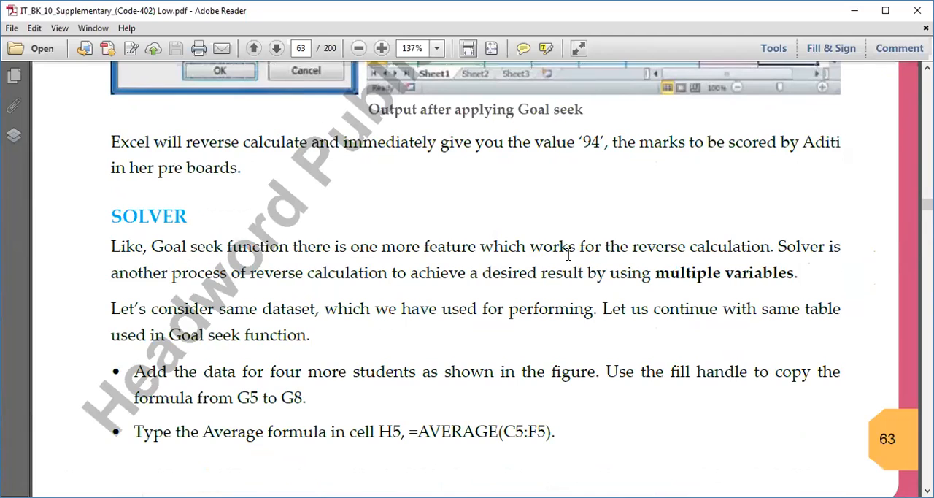
pyautogui.moveTo(482, 248); pyautogui.dragTo(765, 258)
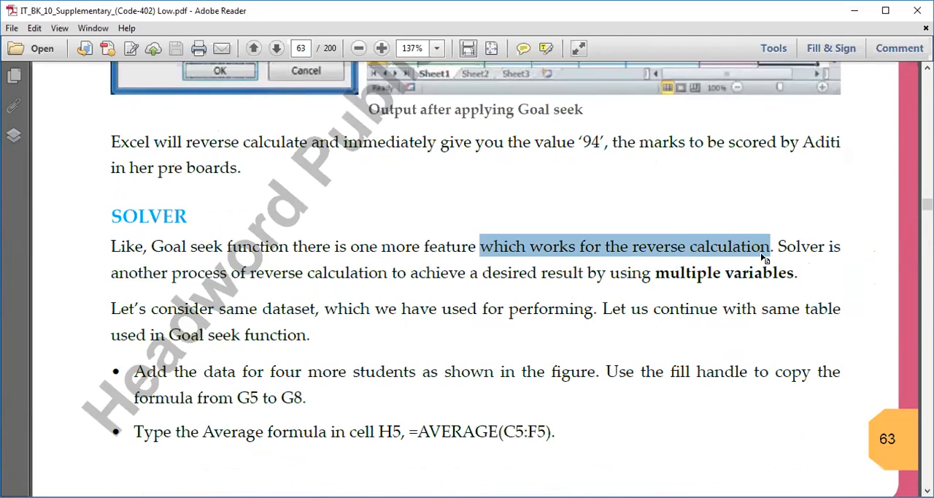
pyautogui.click(811, 248)
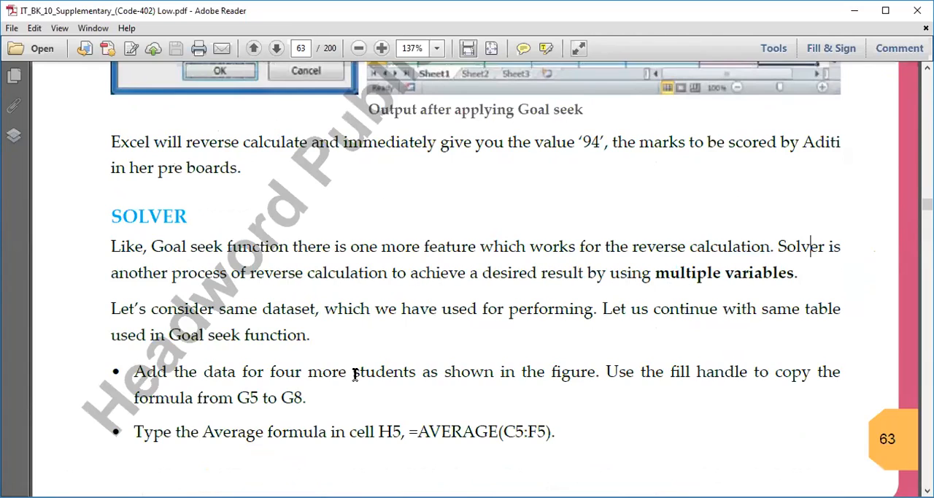
pyautogui.scroll(-2, 311, 373)
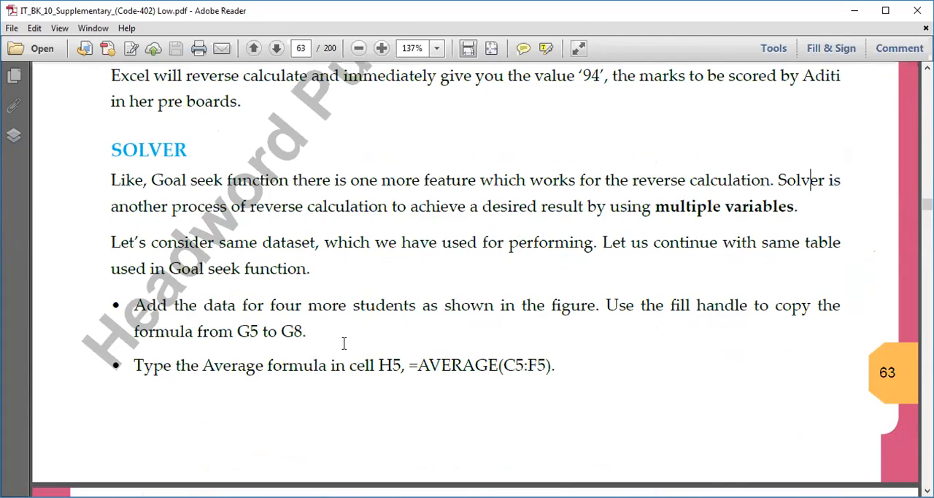
pyautogui.scroll(-4, 353, 348)
pyautogui.scroll(-5, 352, 349)
pyautogui.scroll(5, 511, 333)
pyautogui.scroll(5, 511, 336)
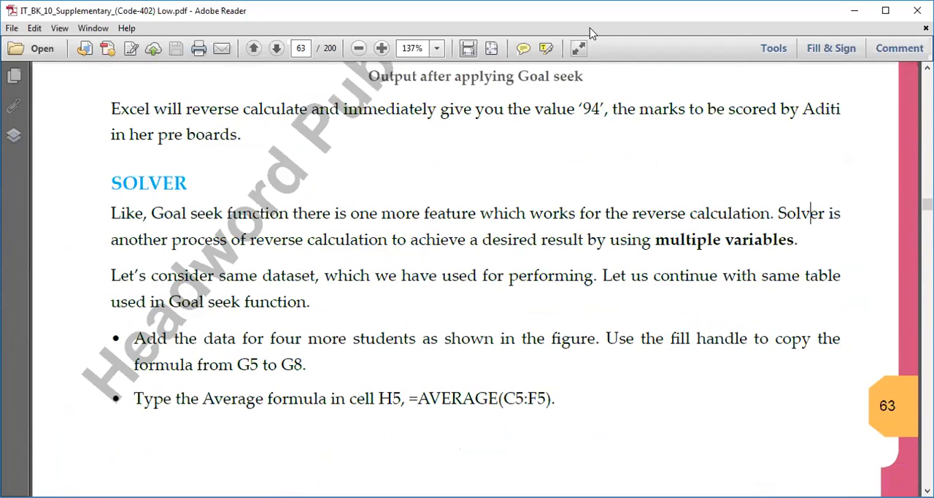